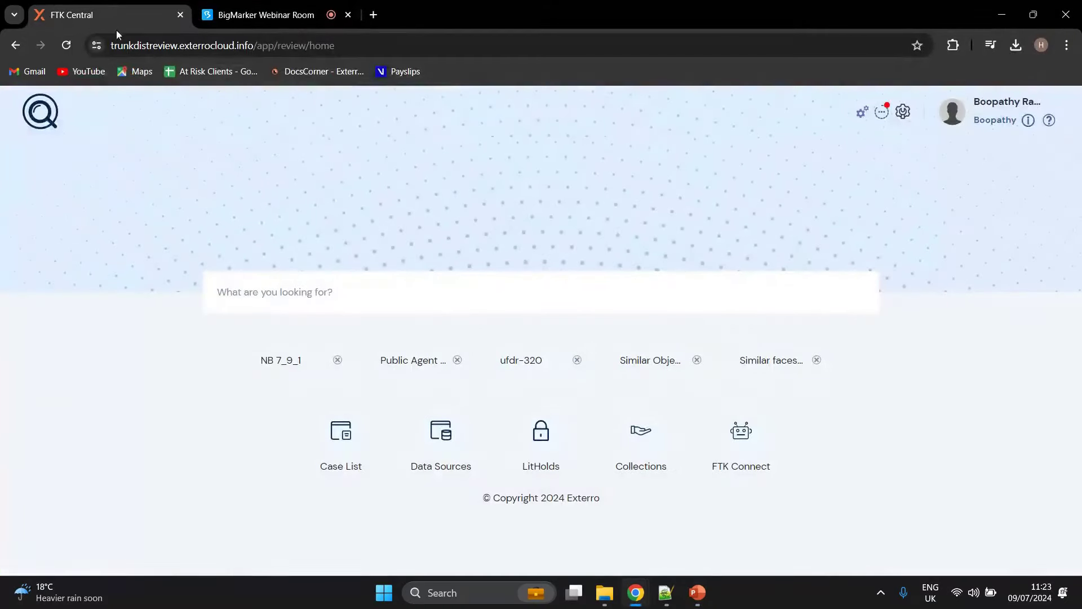
# Step: Reload the home page, open the Mac collections and look through the existing collection jobs
pyautogui.click(66, 45)
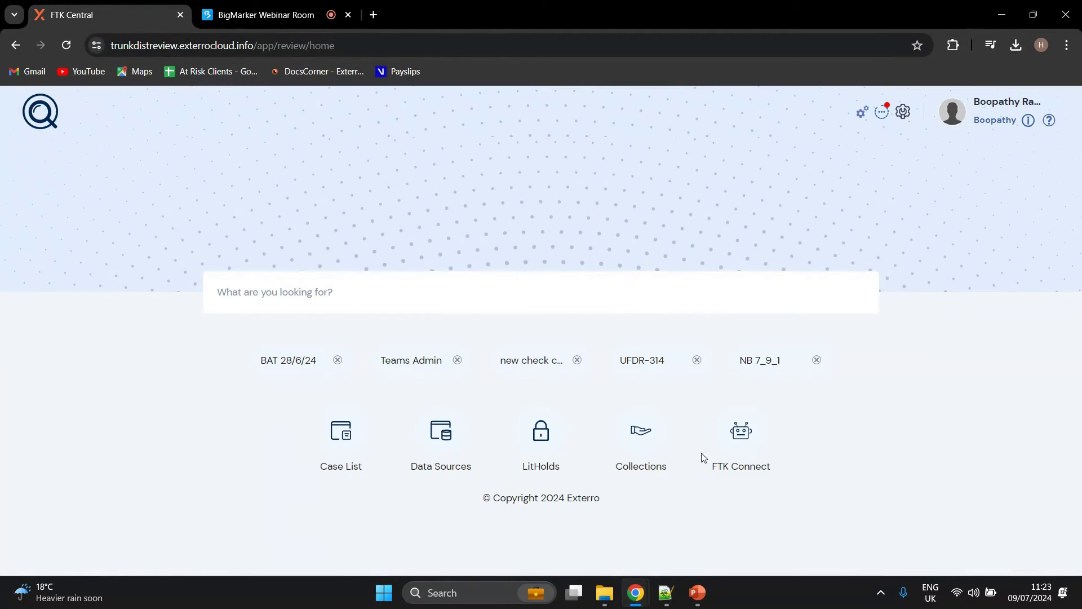
pyautogui.click(634, 439)
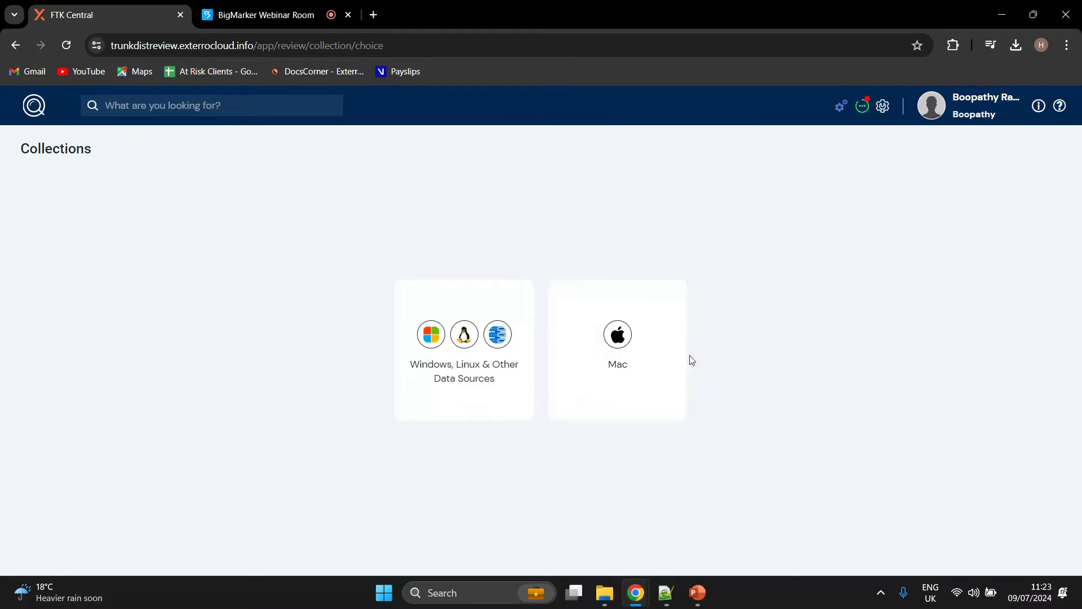
pyautogui.click(649, 375)
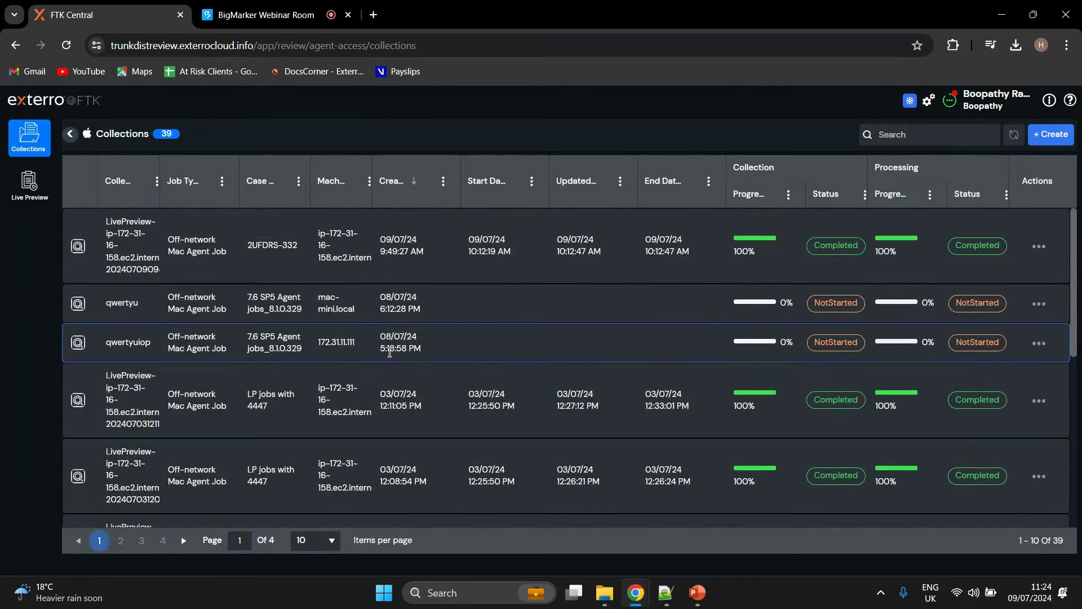
pyautogui.scroll(-5, 389, 352)
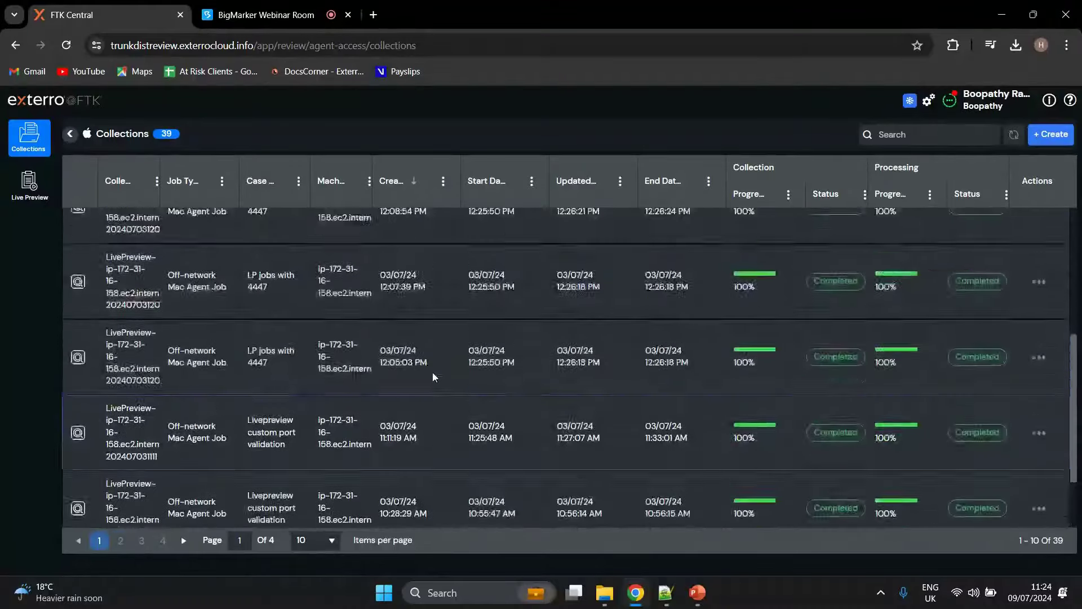
pyautogui.scroll(5, 431, 371)
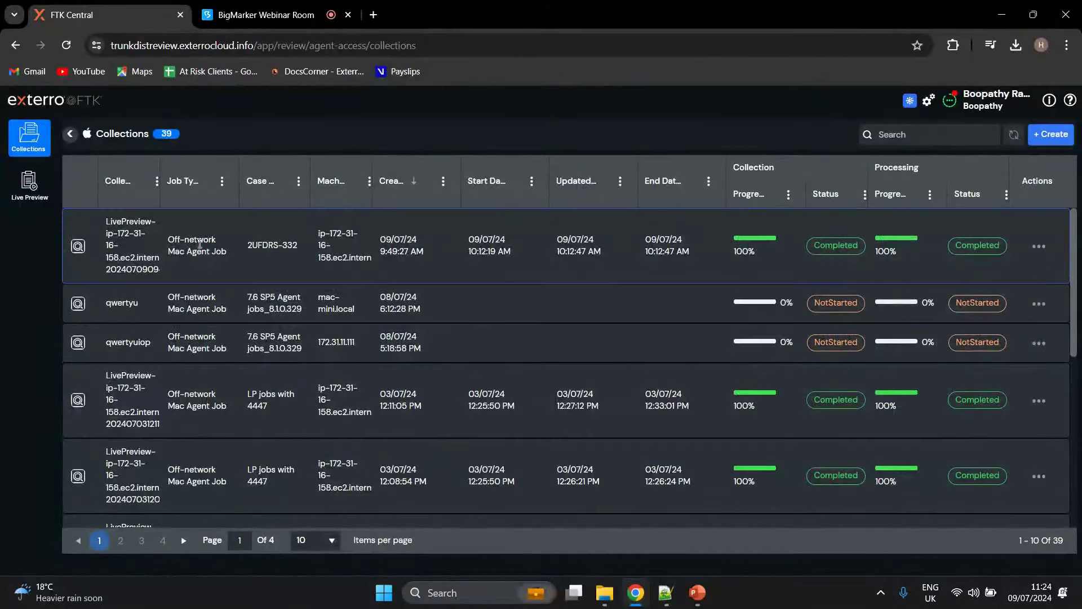
# Step: Start a new logical acquisition collection named Test8.1 for the case 7.6 SP3 Agent Check-In 8.1.0.316
pyautogui.click(1039, 142)
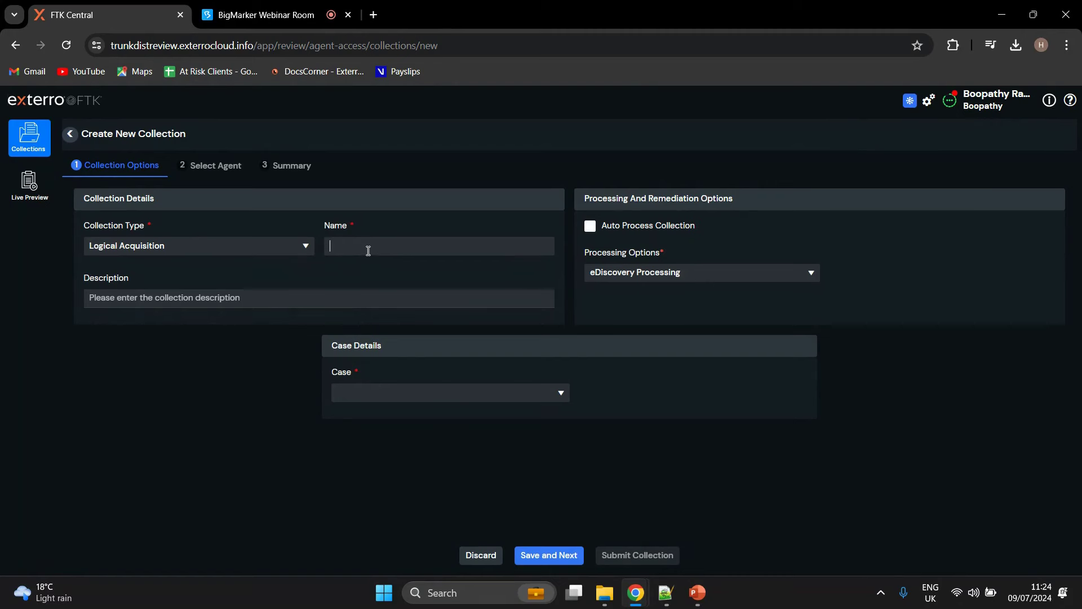
pyautogui.write('Test8.1')
pyautogui.click(409, 391)
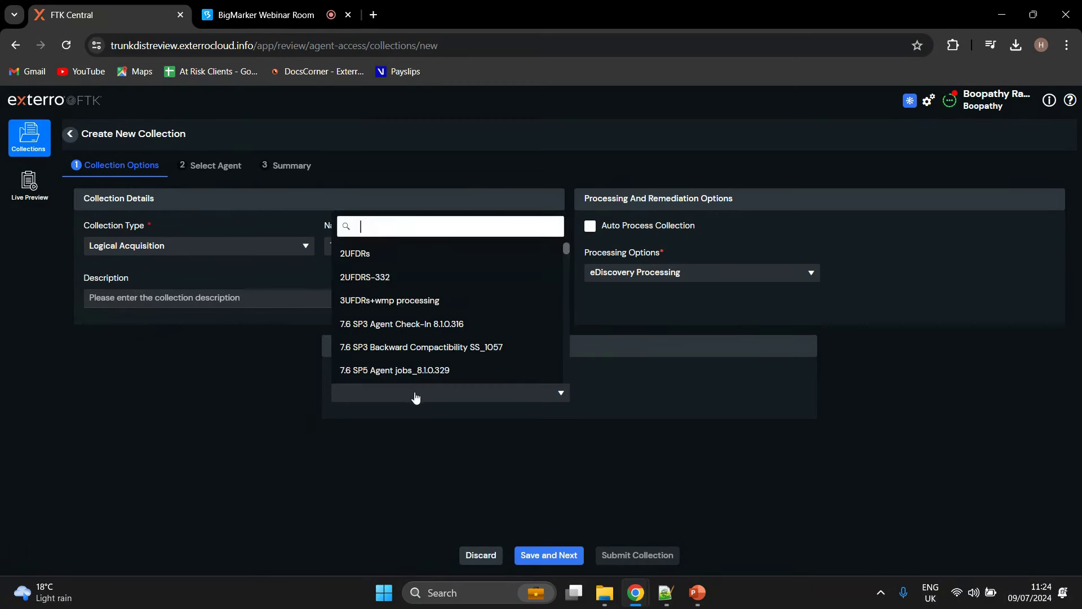
pyautogui.click(404, 327)
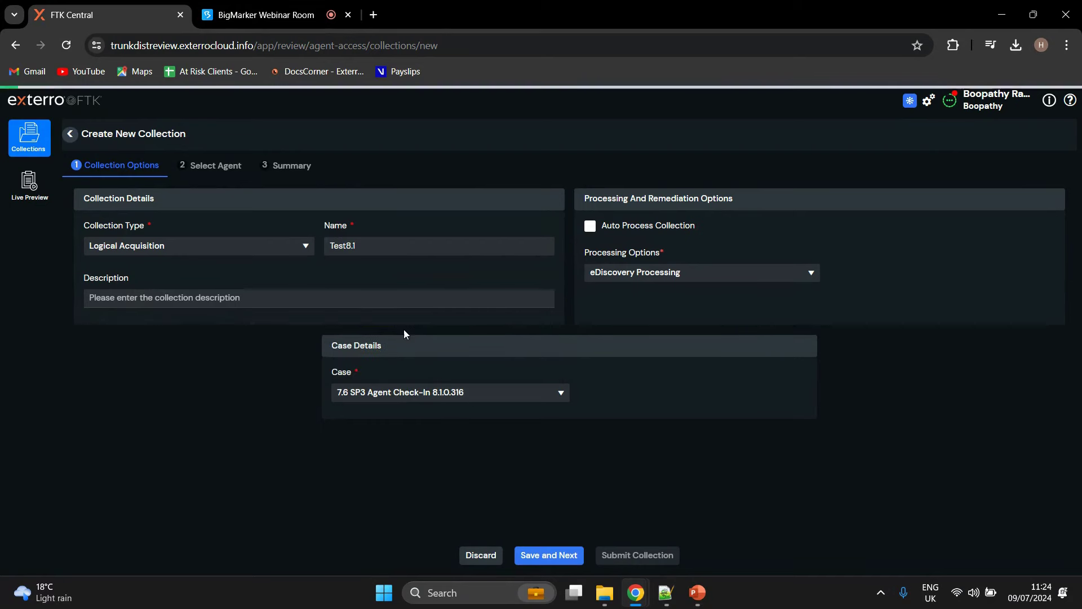
# Step: Set the collection to Forensic Processing with Auto Process Collection enabled and save the options
pyautogui.click(698, 273)
pyautogui.click(631, 307)
pyautogui.click(590, 226)
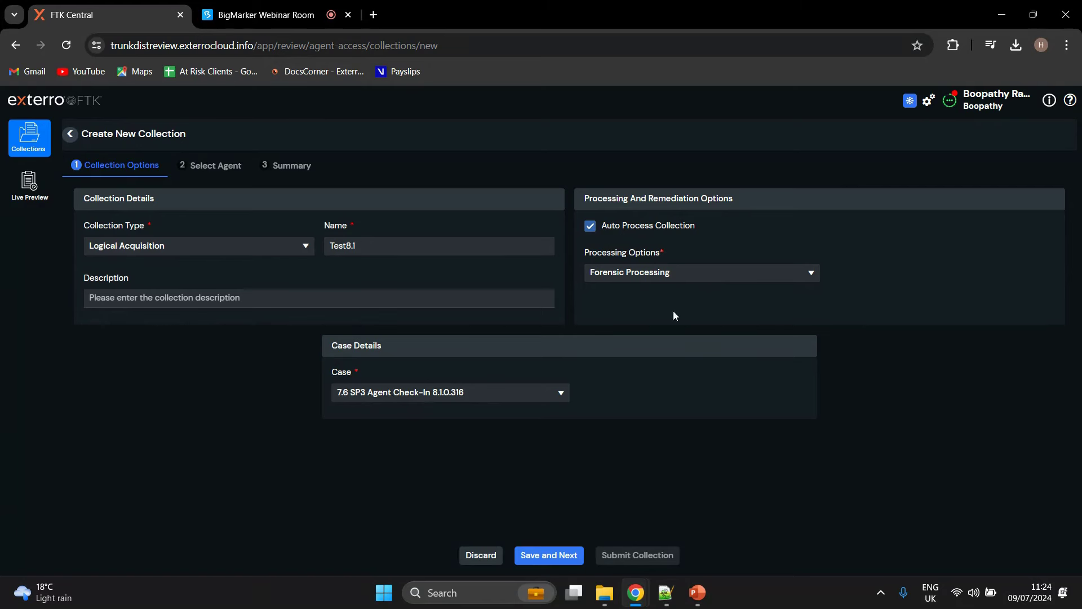
pyautogui.click(557, 556)
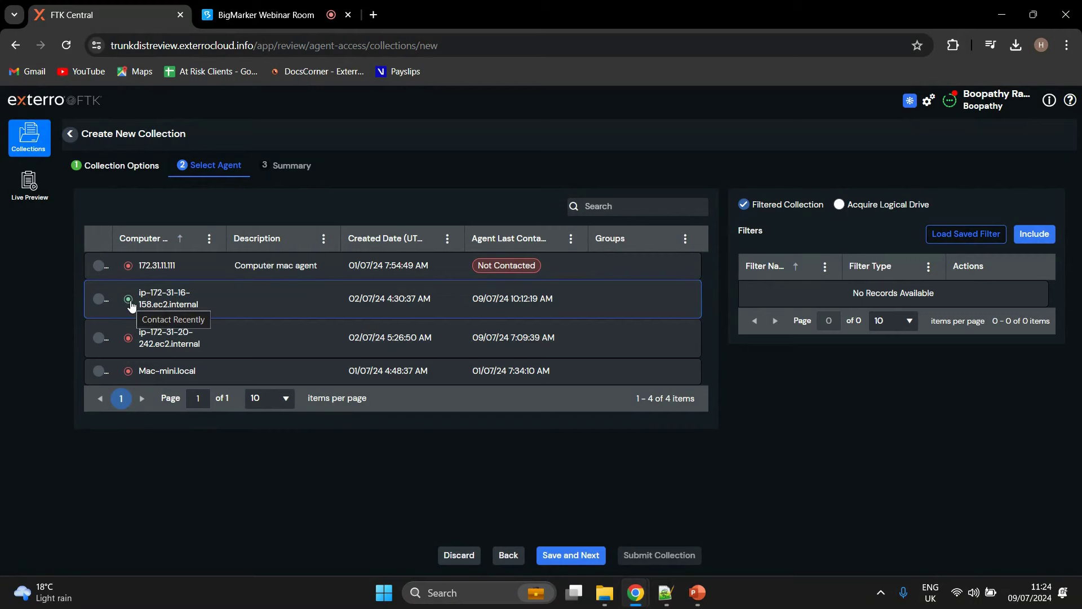
# Step: Try selecting the ip-172-31-16-158.ec2.internal agent and the 172.31.11.111 agent, and reload the page to discard the draft
pyautogui.click(98, 298)
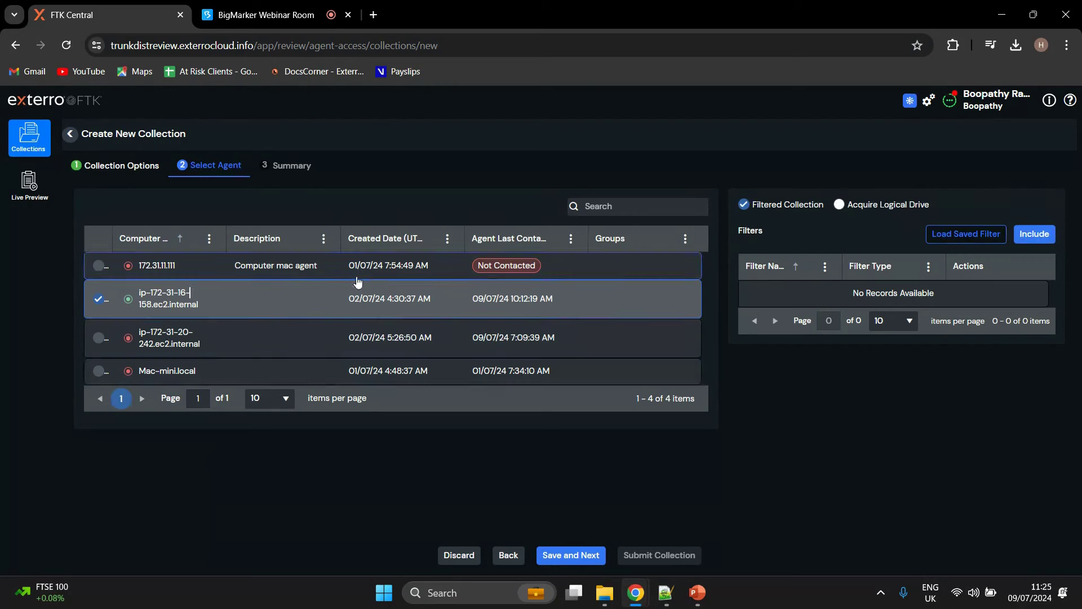
pyautogui.click(99, 265)
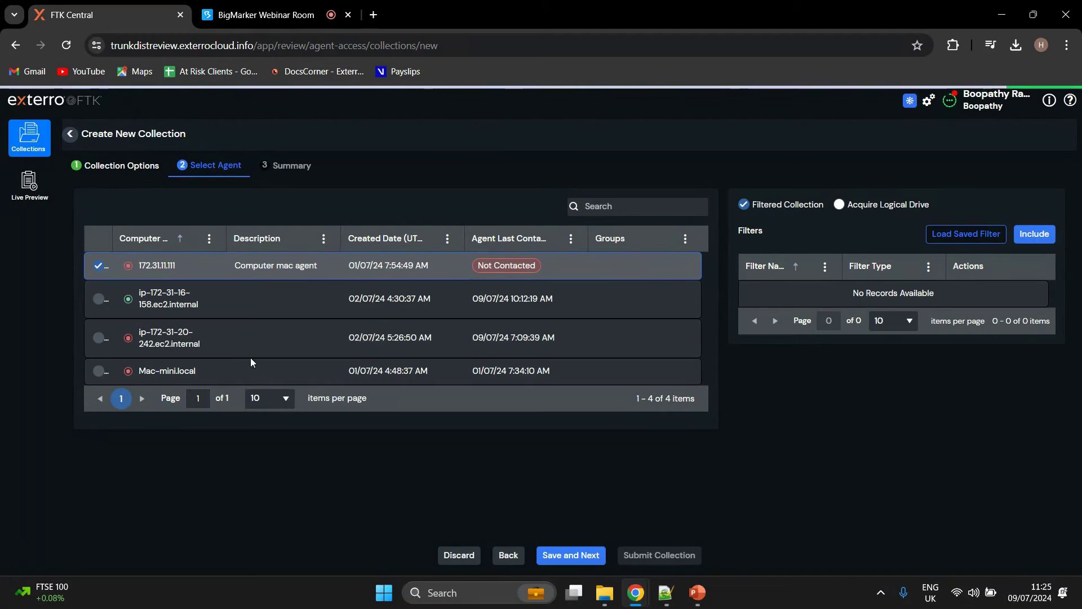
pyautogui.click(70, 46)
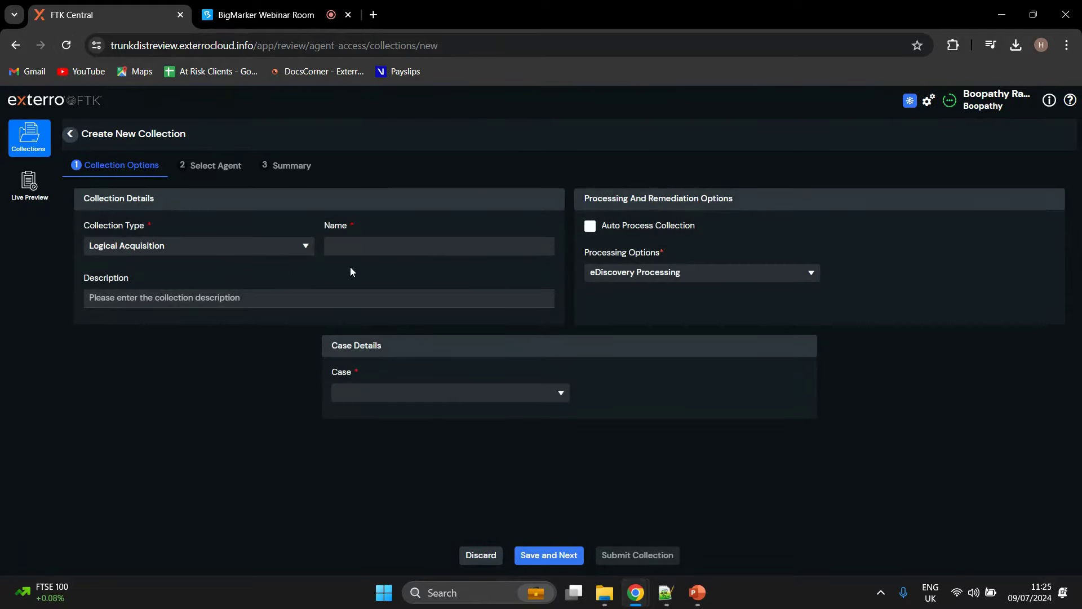
# Step: Save a collection named Test1 for the case 7.6 SP3 Agent Check-In 8.1.0.316 and select the agent ip-172-31-16-158.ec2.internal
pyautogui.click(354, 251)
pyautogui.write('Test1')
pyautogui.click(409, 403)
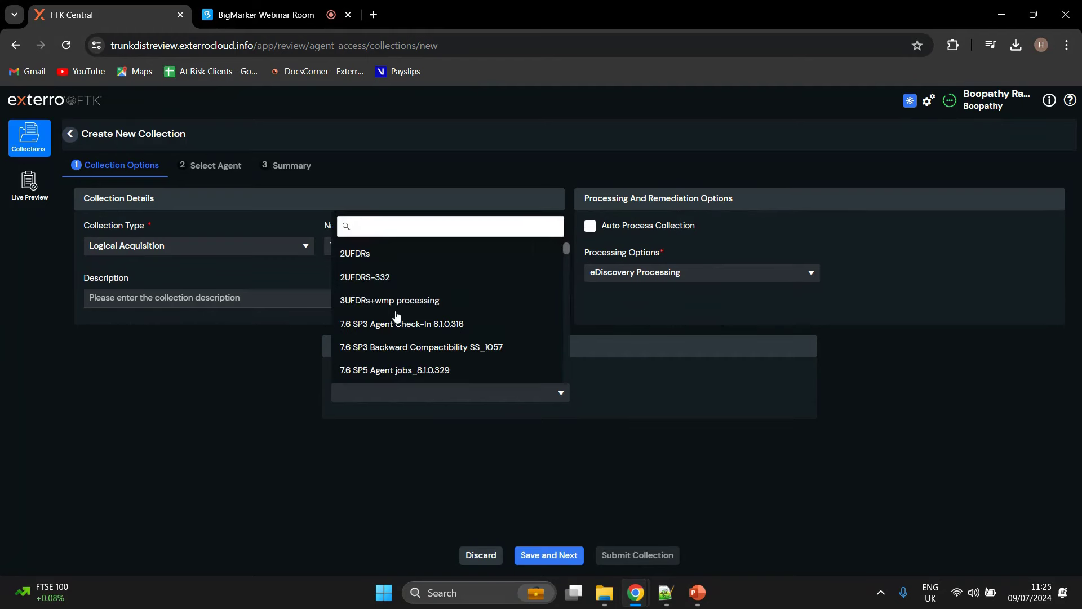
pyautogui.click(409, 324)
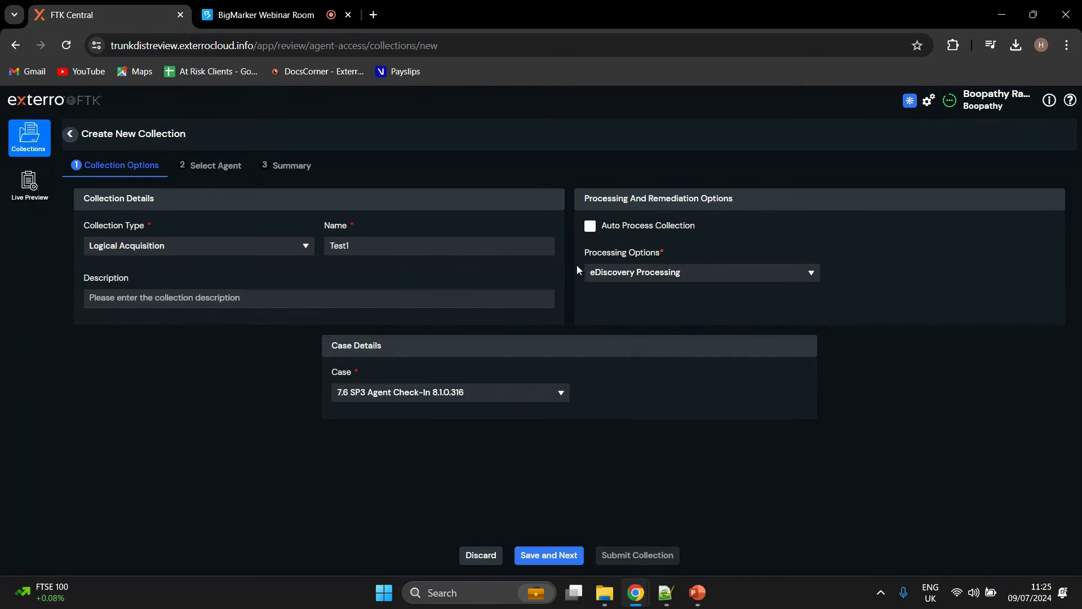
pyautogui.click(573, 555)
pyautogui.click(100, 299)
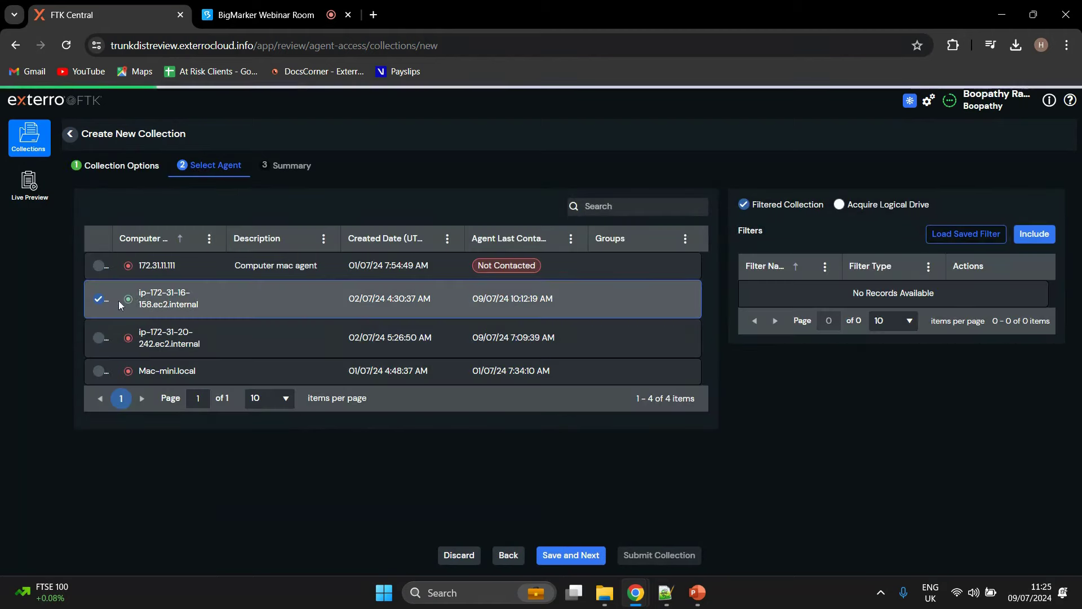
# Step: Draft an include filter named TestHB for the extensions pdf,xlsx, review its other criteria and close it without applying
pyautogui.click(1020, 239)
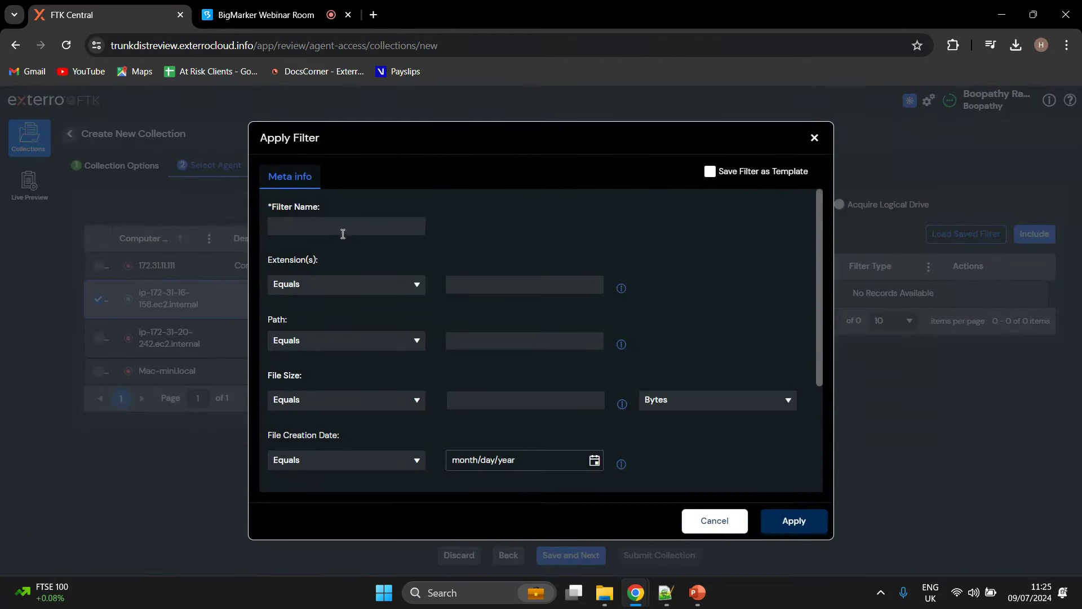
pyautogui.click(343, 226)
pyautogui.write('TestHB')
pyautogui.click(491, 291)
pyautogui.write('pdf,xlsx')
pyautogui.click(593, 400)
pyautogui.scroll(-1, 375, 389)
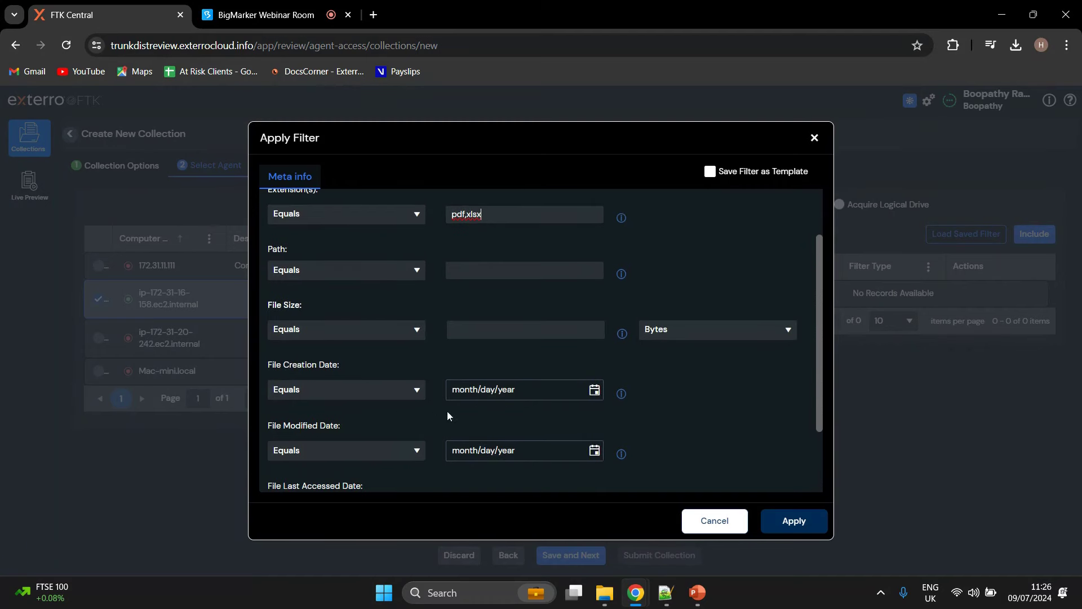
pyautogui.scroll(-1, 501, 404)
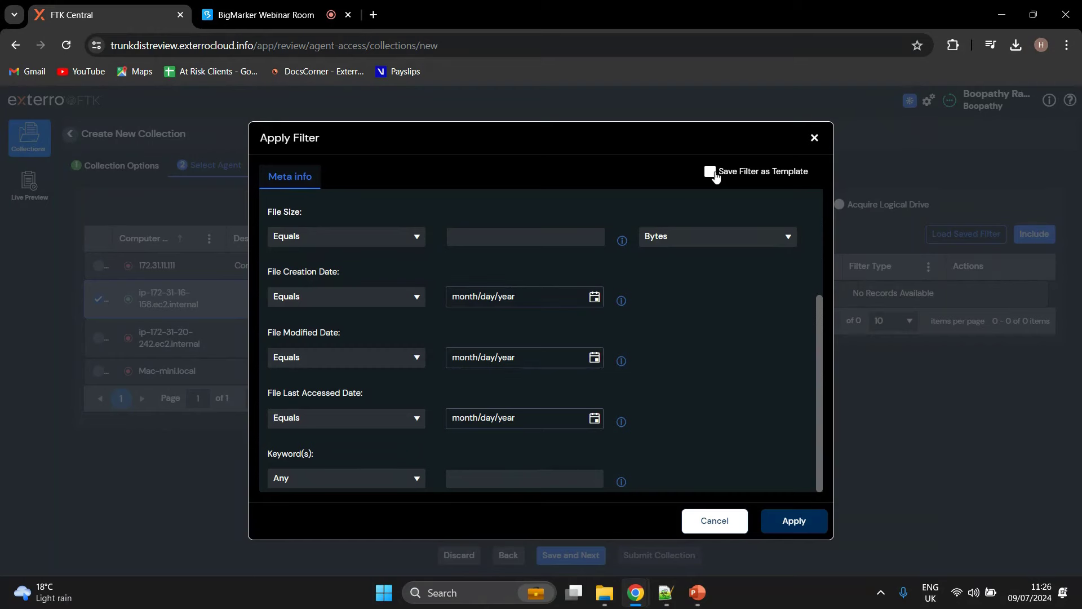
pyautogui.click(815, 139)
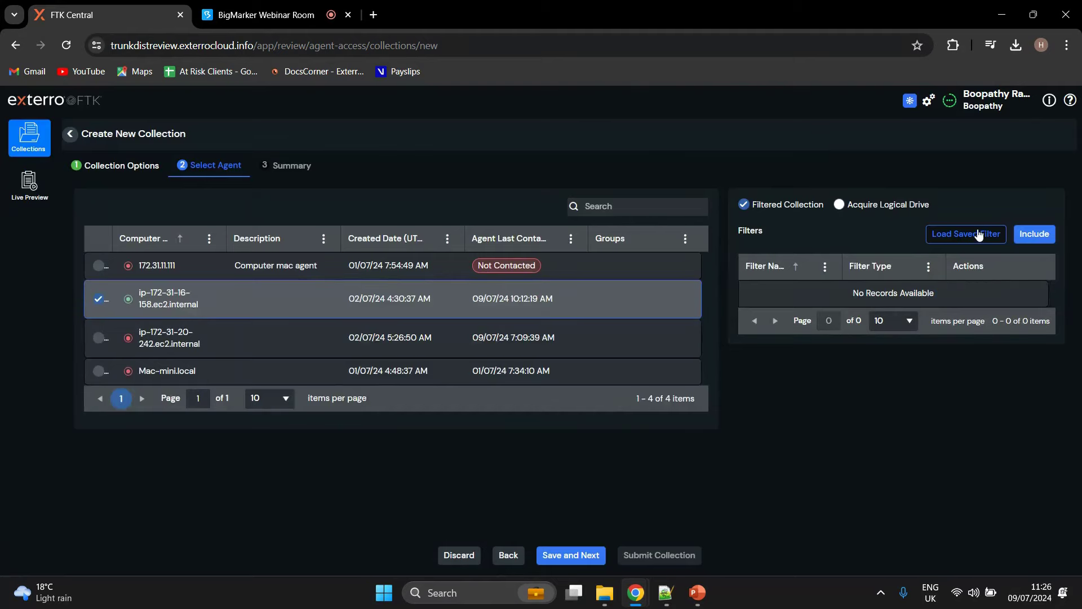
# Step: Load the saved include filter 123456789 into the collection
pyautogui.click(978, 235)
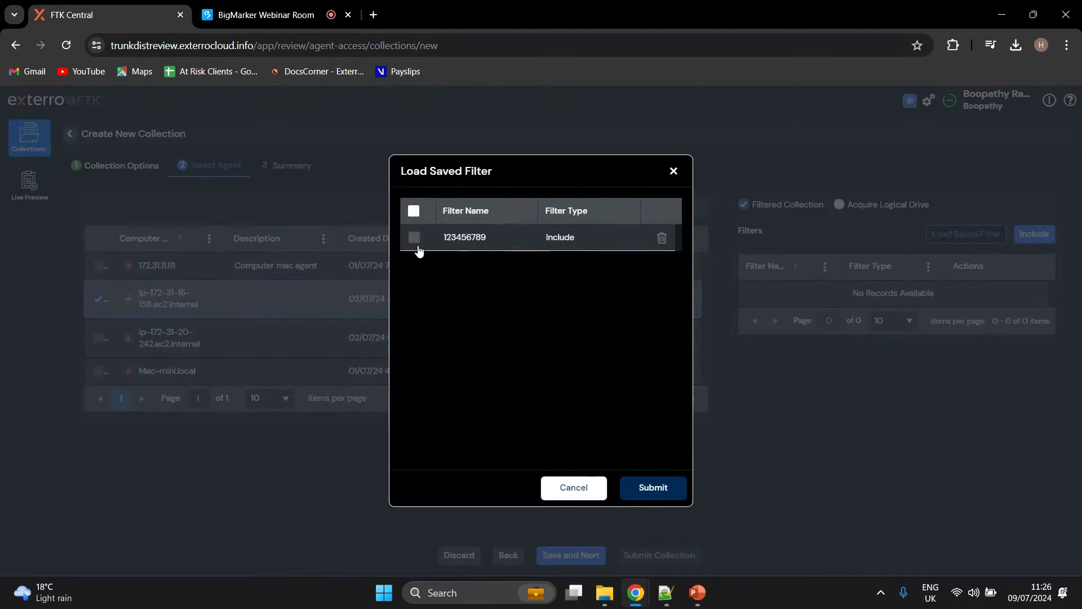
pyautogui.click(415, 241)
pyautogui.click(648, 493)
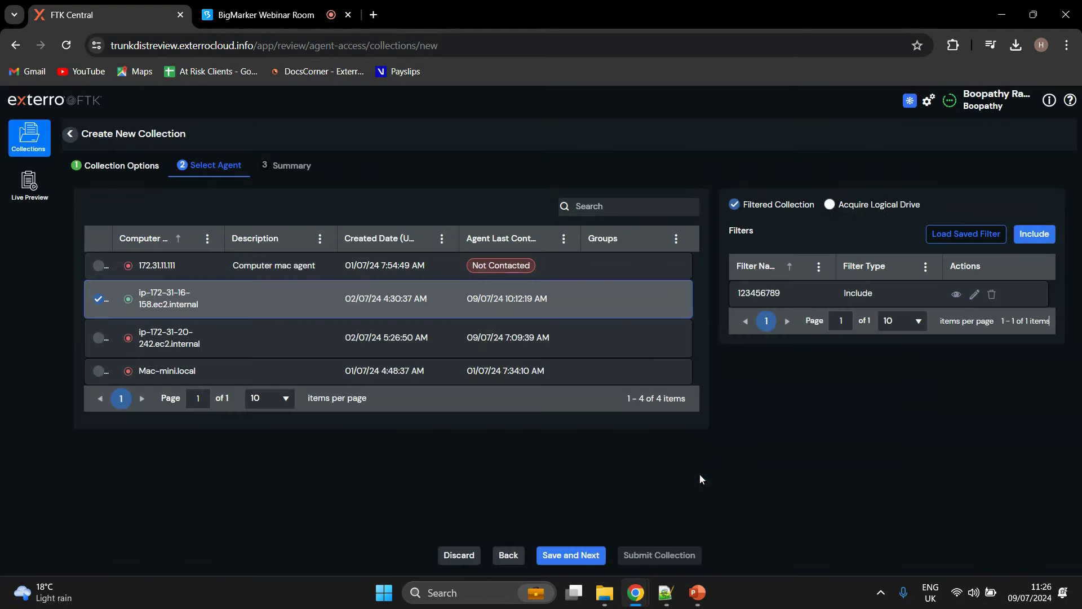
# Step: View the criteria of the loaded filter and close its details
pyautogui.click(956, 294)
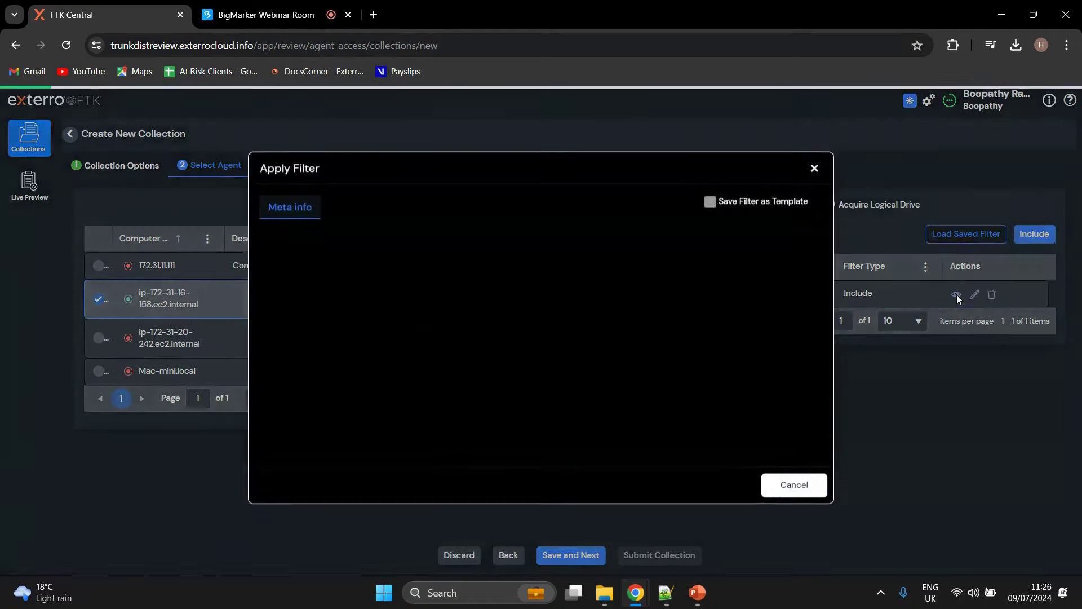
pyautogui.scroll(-3, 334, 411)
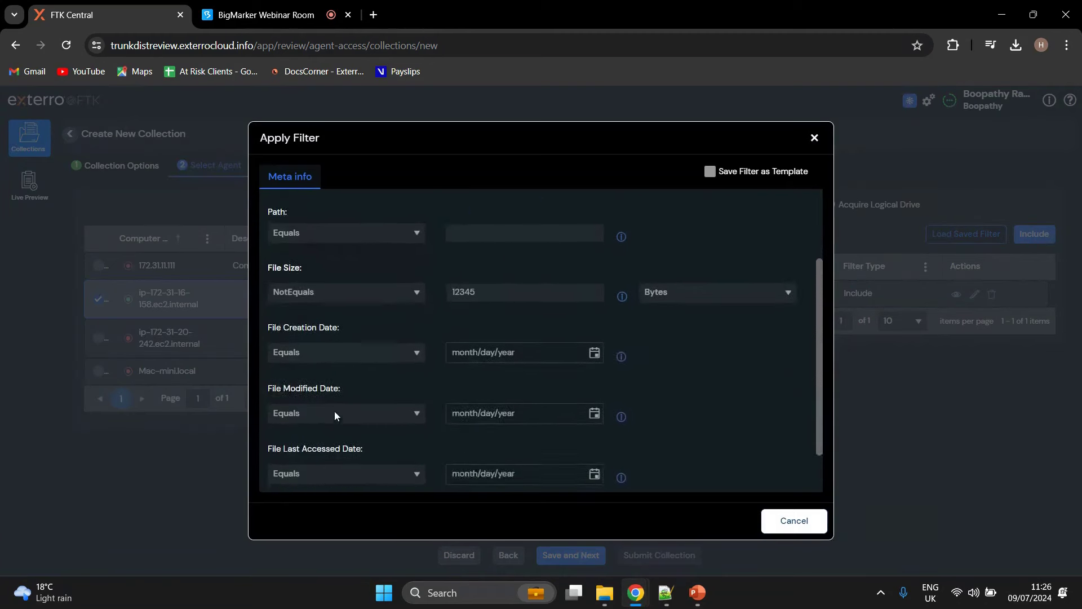
pyautogui.scroll(3, 352, 415)
pyautogui.click(811, 140)
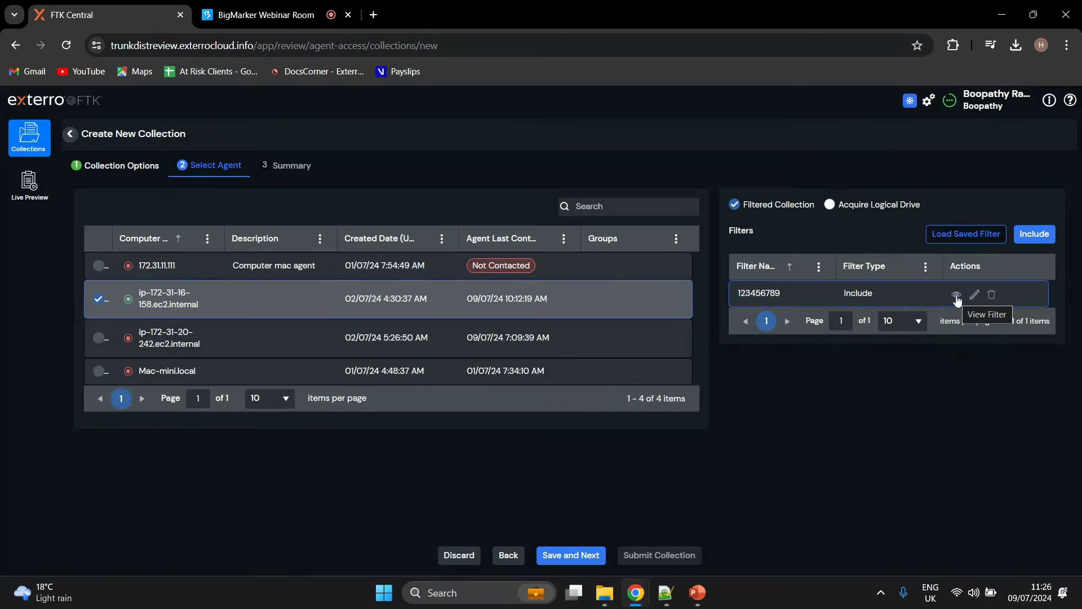
# Step: Switch the collection to Acquire Logical Drive and look through the agent's available volumes
pyautogui.click(828, 204)
pyautogui.scroll(-5, 838, 445)
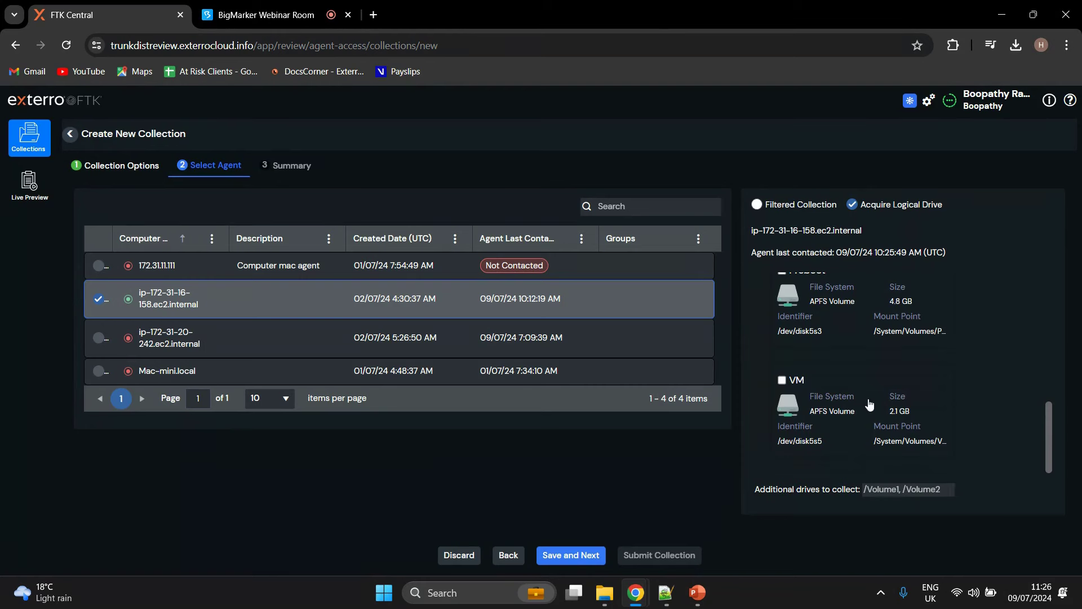
pyautogui.scroll(5, 869, 403)
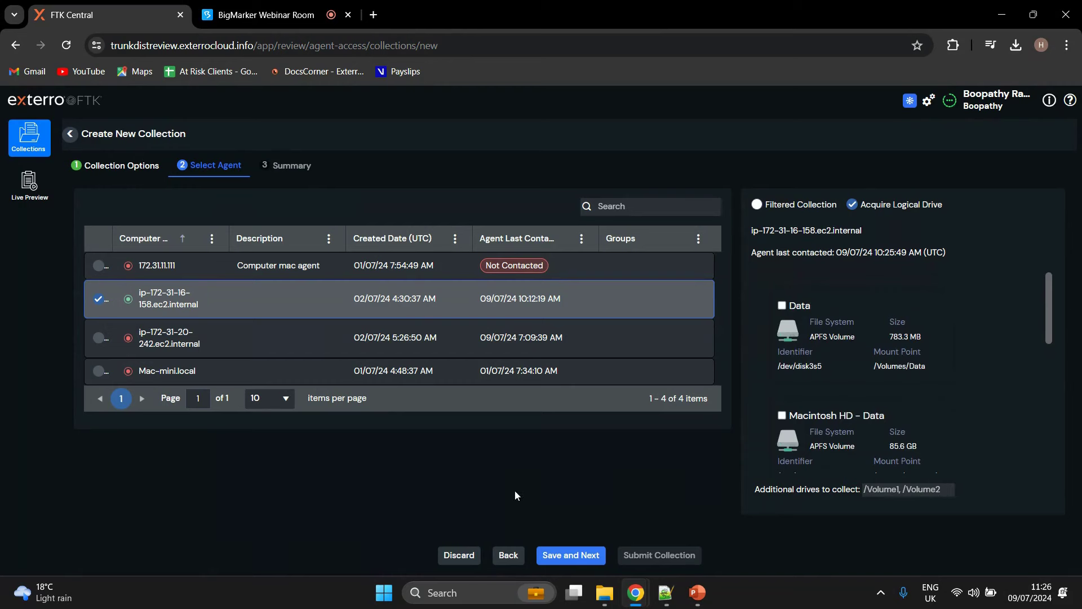
# Step: Start a Live Preview of the agent ip-172-31-16-158.ec2.internal for the case 7.6 SP3 Agent Check-In 8.1.0.316
pyautogui.click(24, 195)
pyautogui.click(208, 99)
pyautogui.click(192, 121)
pyautogui.click(392, 222)
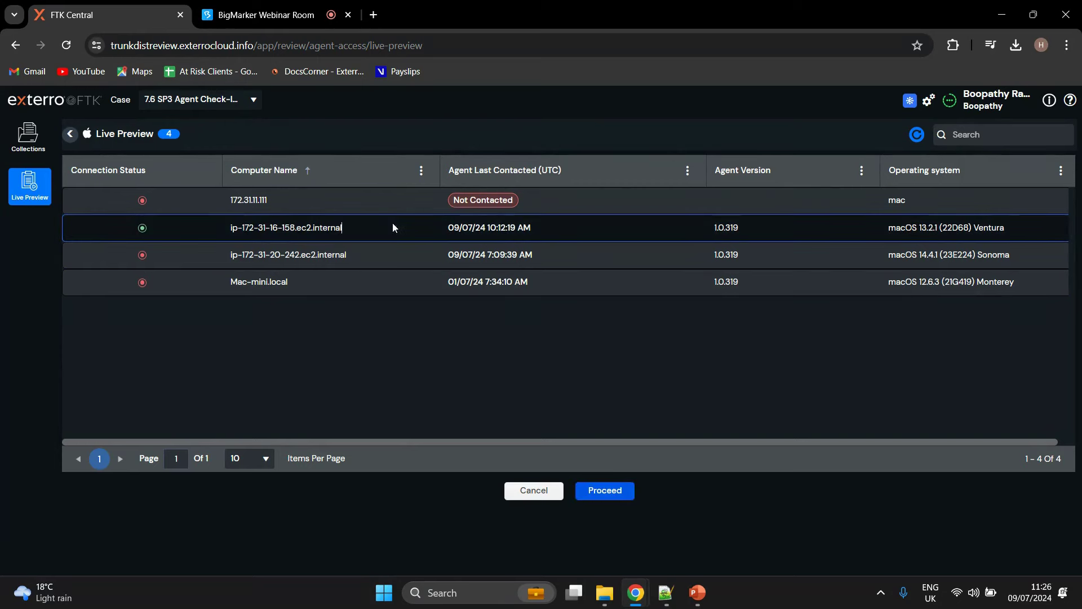
pyautogui.click(600, 491)
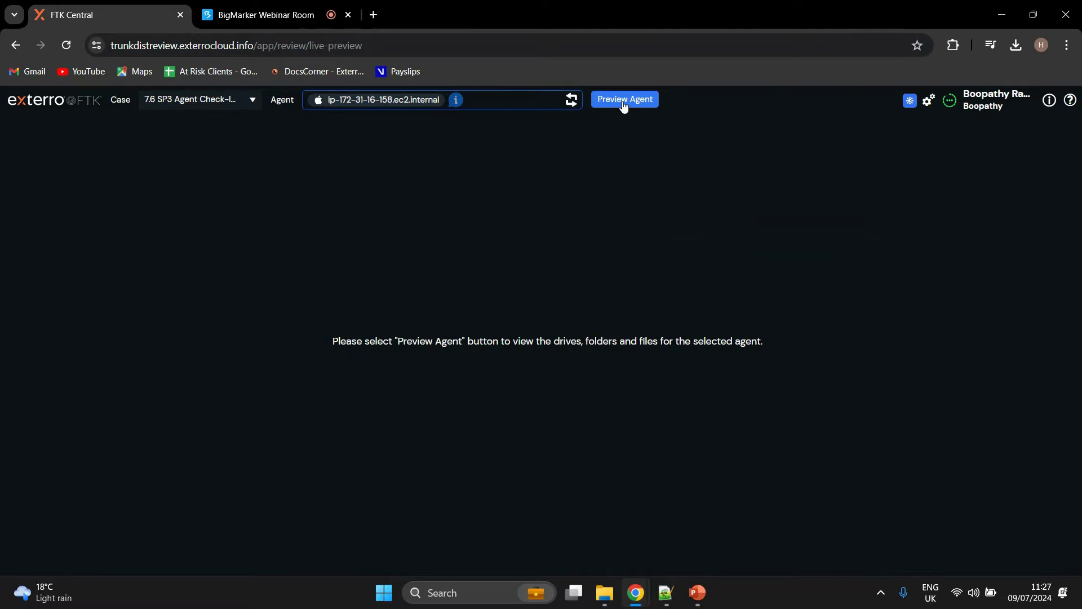
pyautogui.click(623, 105)
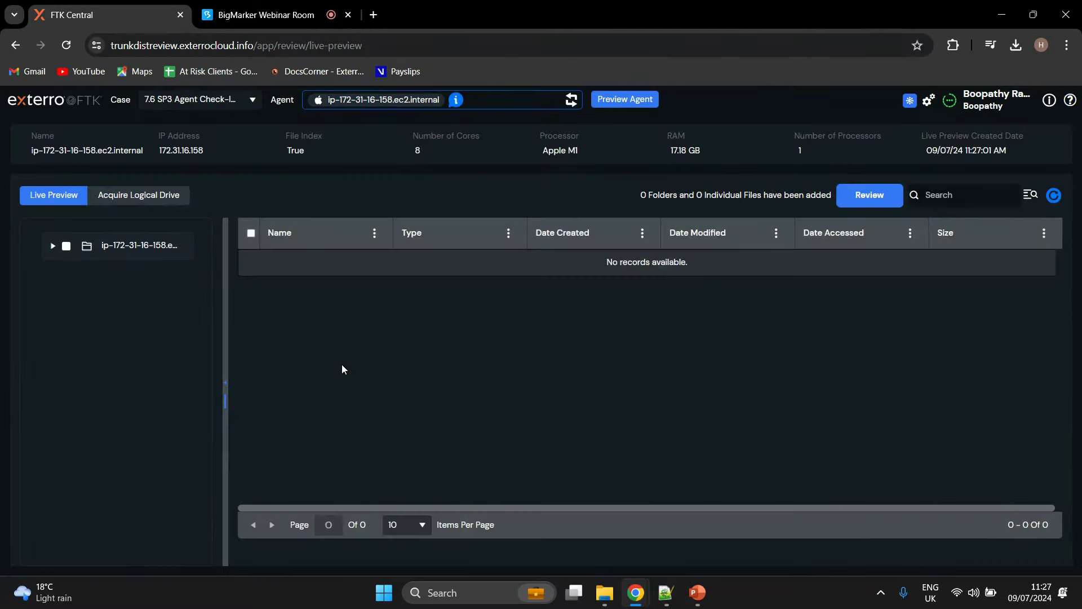
# Step: Expand the agent's file tree through Users and ec2-user down to the Downloads folder
pyautogui.click(53, 246)
pyautogui.scroll(-4, 85, 451)
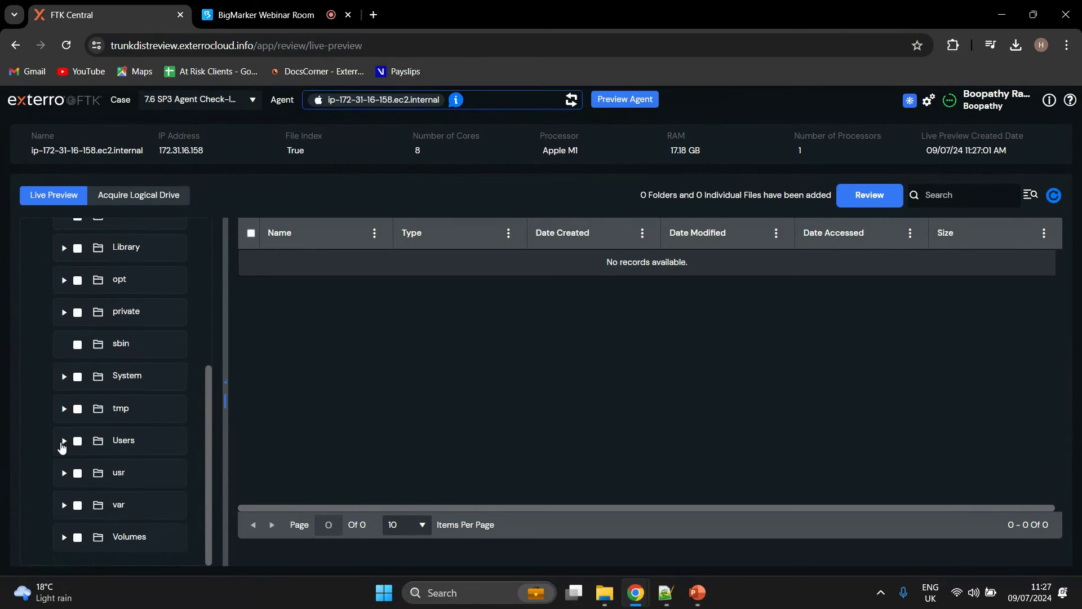
pyautogui.click(62, 445)
pyautogui.scroll(-2, 79, 428)
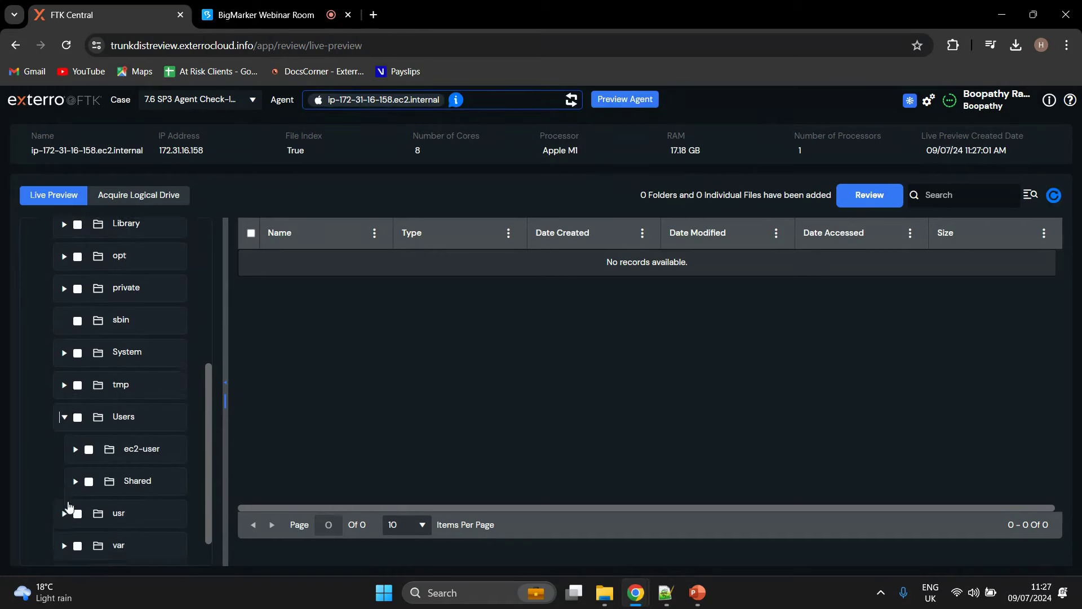
pyautogui.click(76, 408)
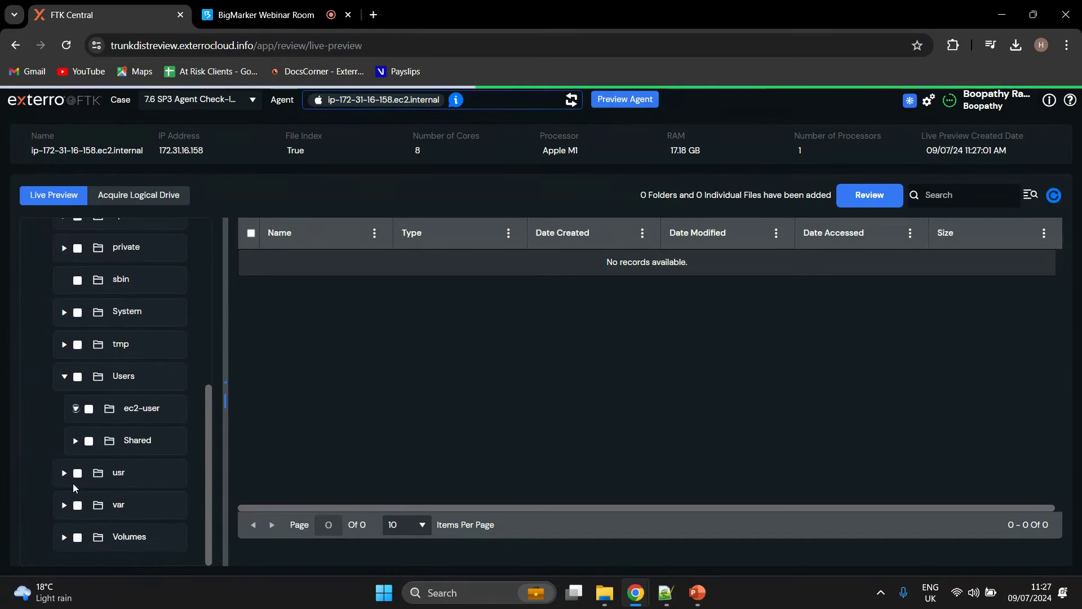
pyautogui.scroll(-6, 85, 484)
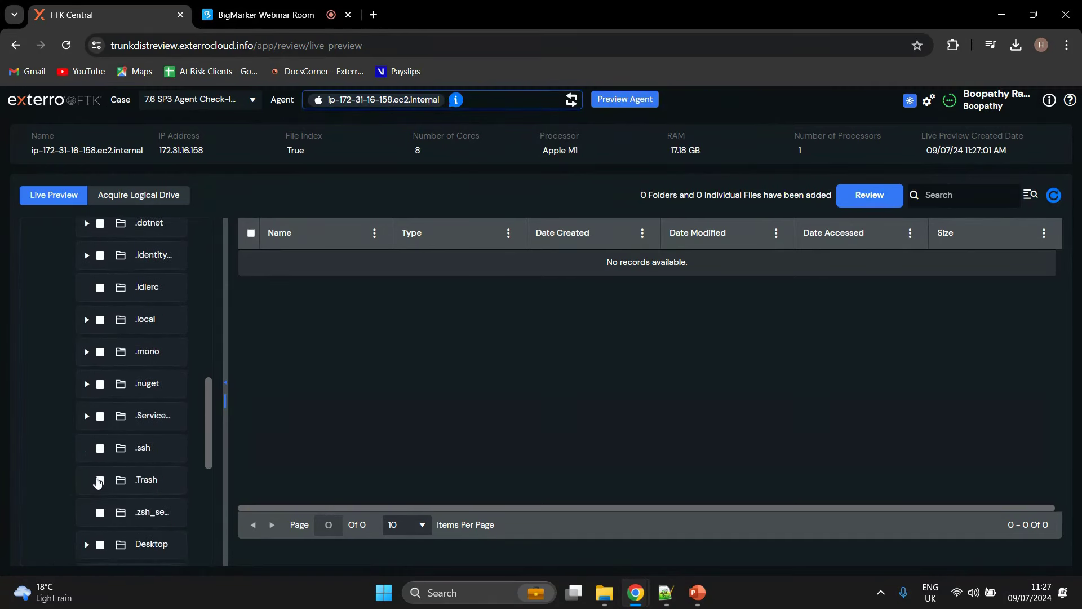
pyautogui.scroll(-1, 102, 484)
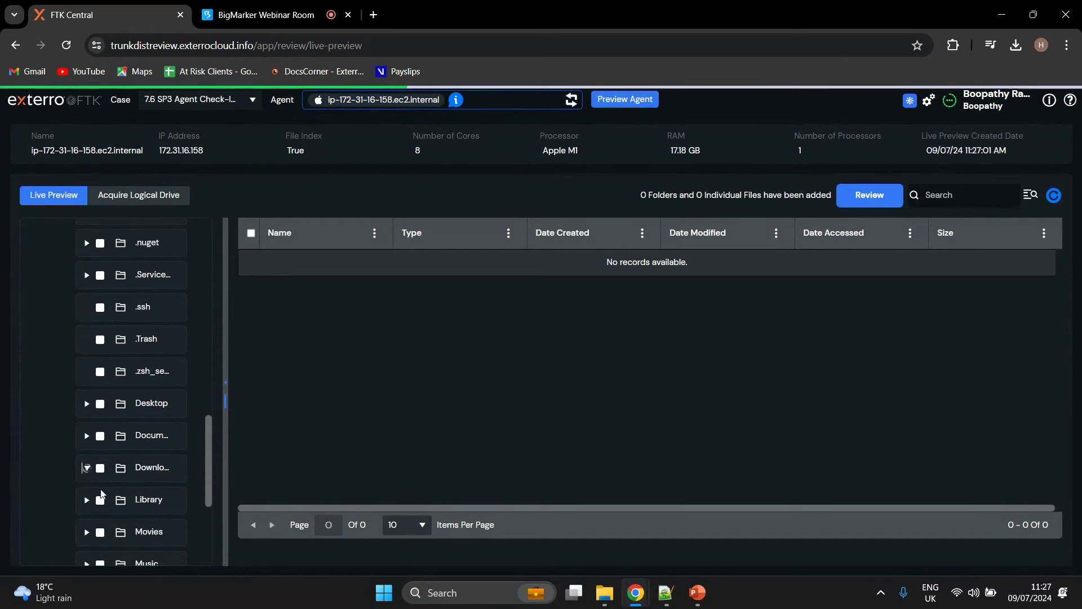
pyautogui.click(86, 467)
# Step: Browse the installer subfolders inside Downloads, listing their files and expanding the Post... folder
pyautogui.scroll(-3, 109, 506)
pyautogui.click(158, 397)
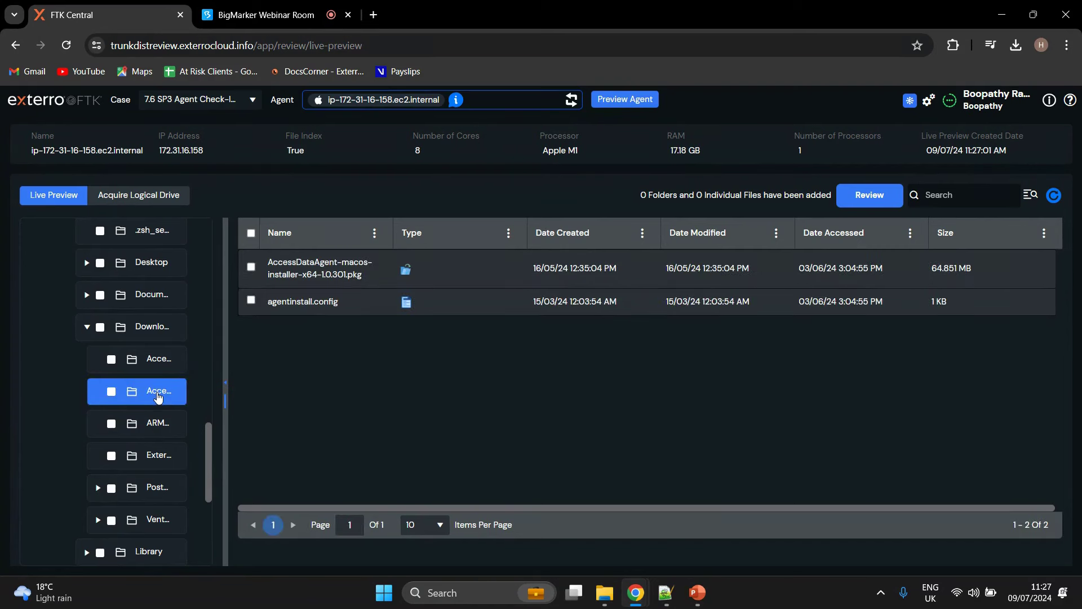
pyautogui.click(161, 364)
pyautogui.click(156, 424)
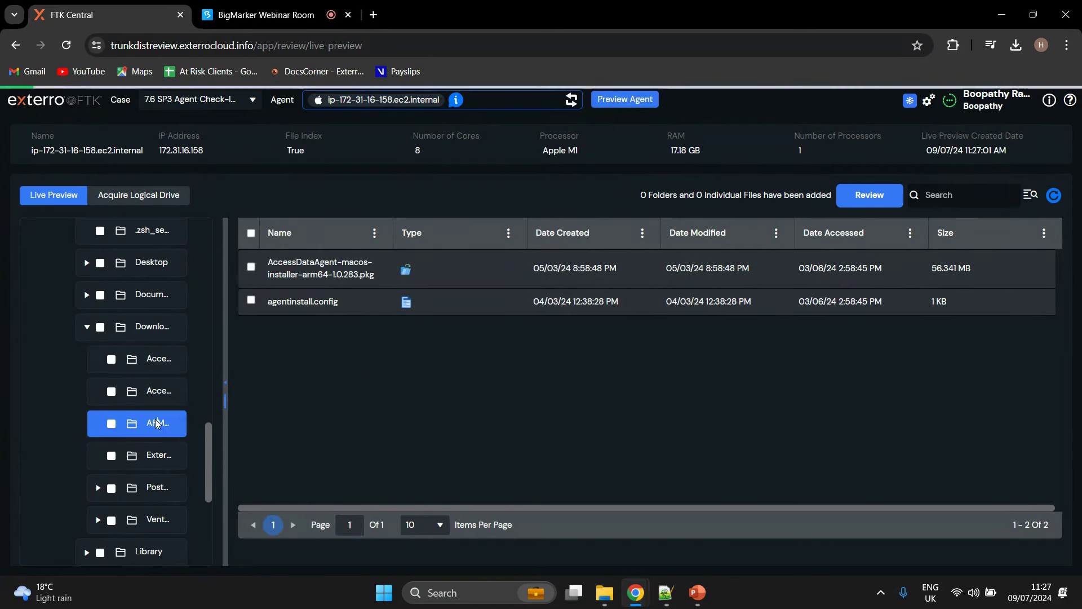
pyautogui.click(158, 454)
pyautogui.click(98, 487)
pyautogui.scroll(-3, 113, 489)
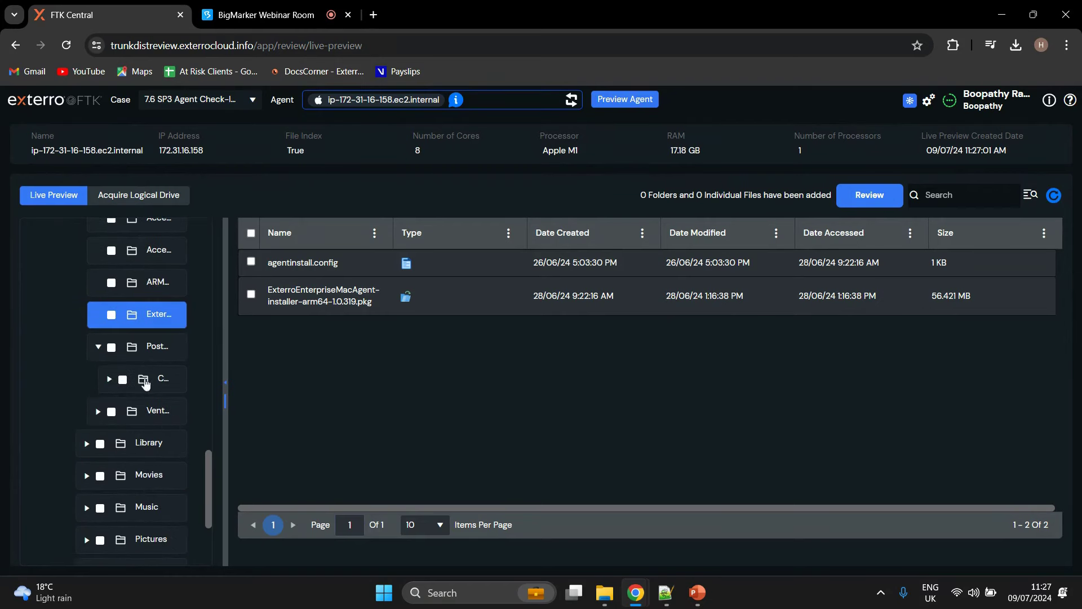
pyautogui.click(95, 347)
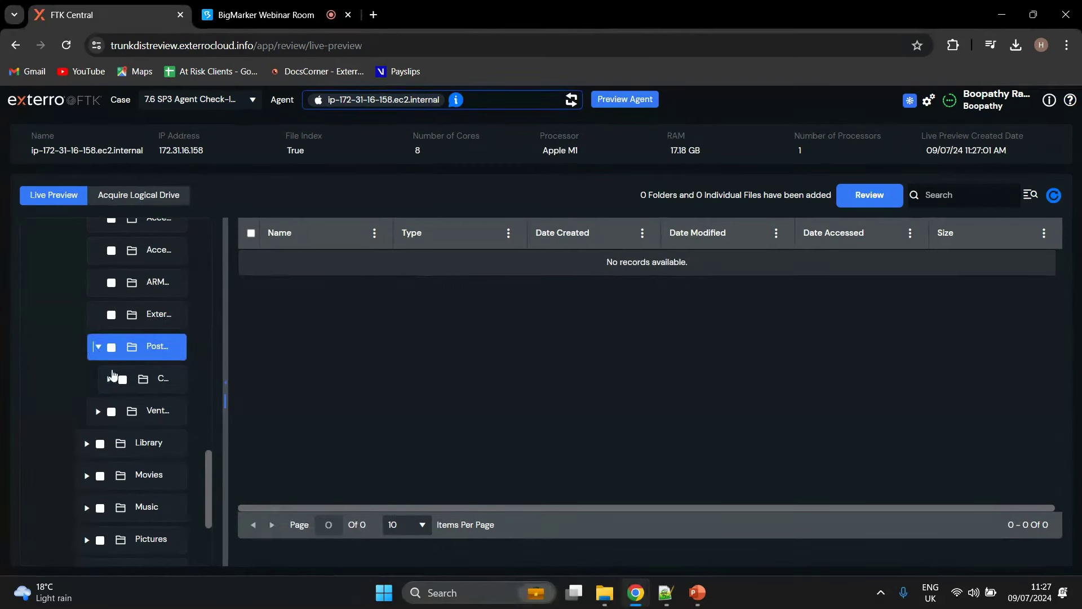
# Step: Expand the ec2-user Documents folder and list the files of the subfolder inside 49ERS
pyautogui.scroll(4, 133, 442)
pyautogui.click(158, 362)
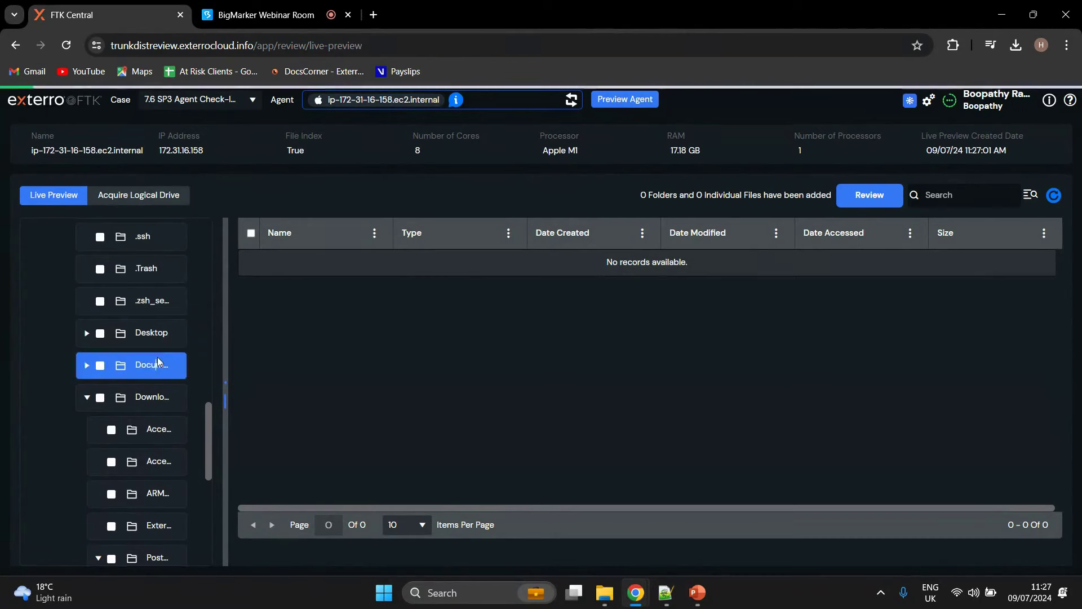
pyautogui.click(86, 365)
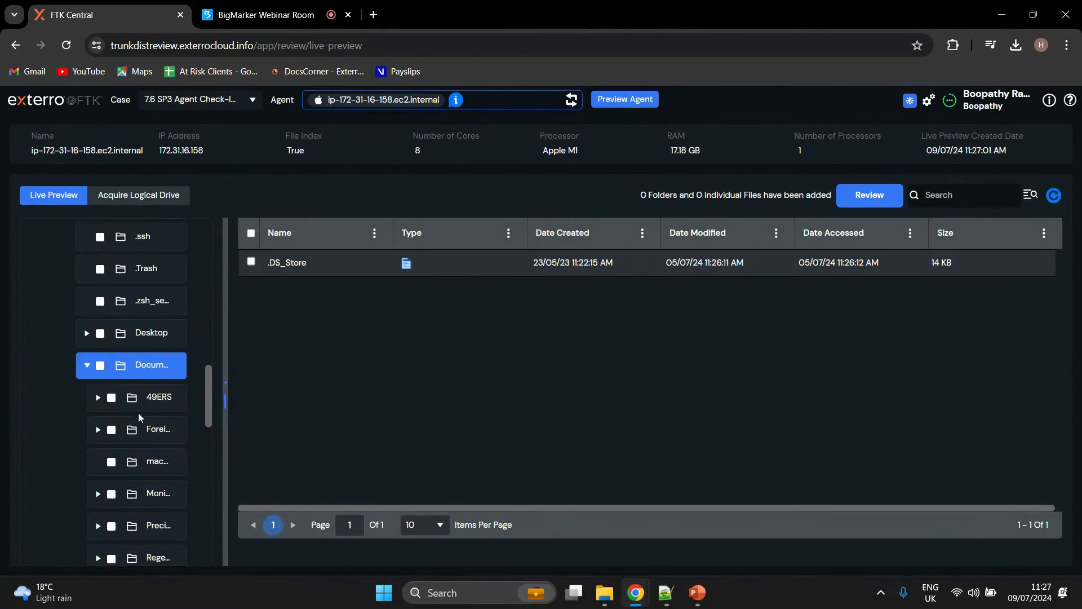
pyautogui.click(99, 399)
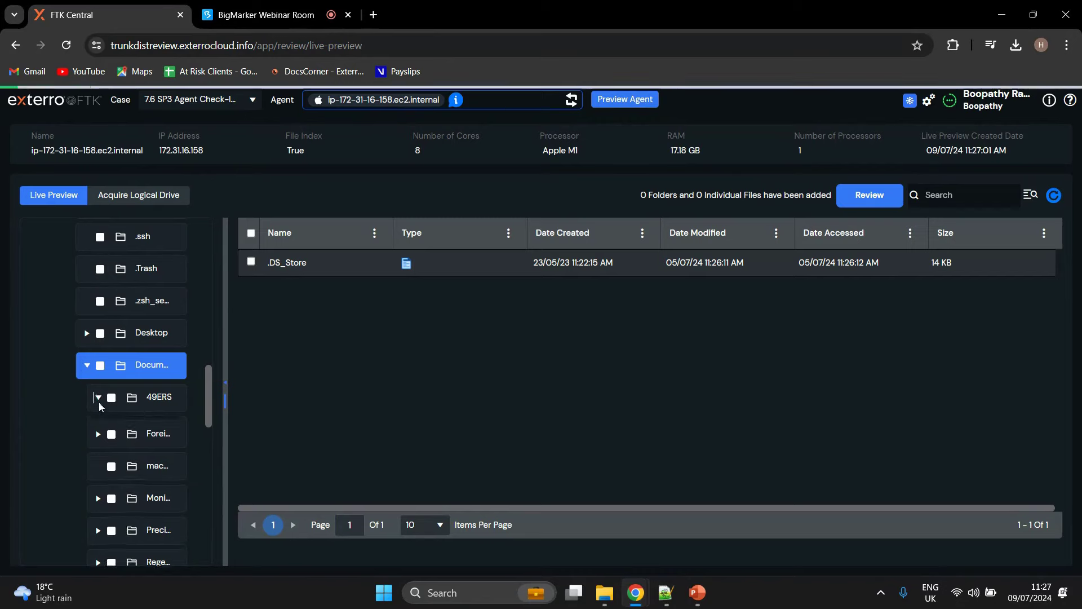
pyautogui.click(161, 430)
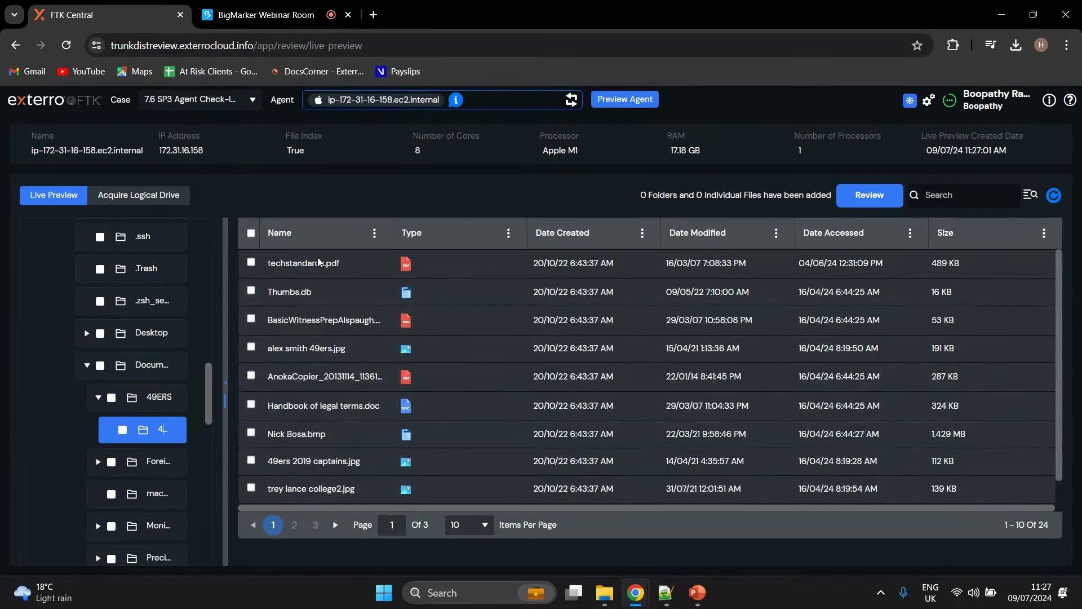
# Step: Preview the contents of techstandards.pdf and alex smith 49ers.jpg
pyautogui.click(356, 265)
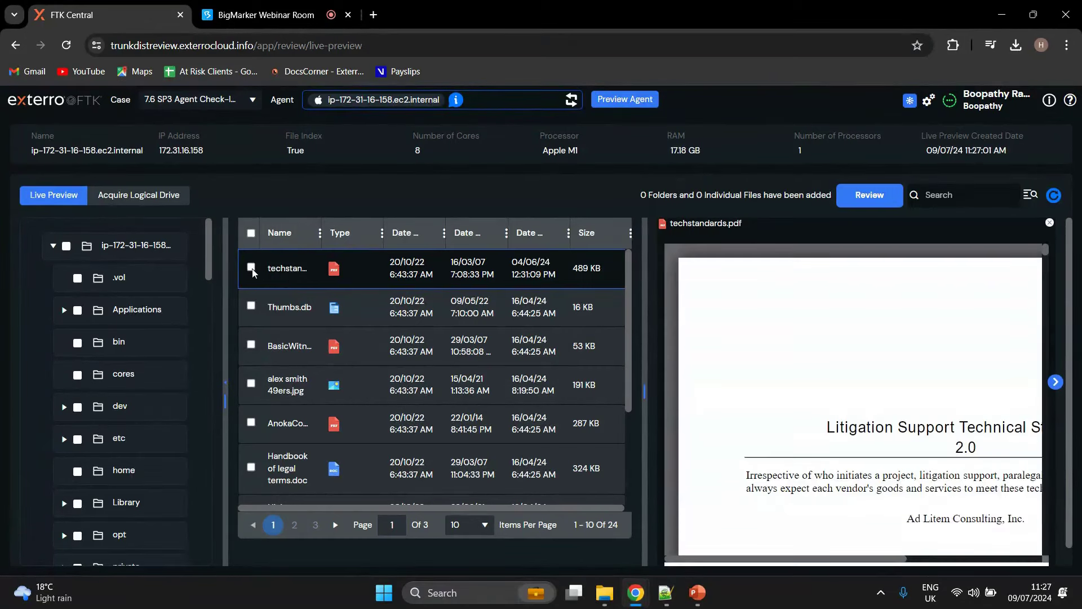
pyautogui.scroll(-5, 738, 353)
pyautogui.click(329, 397)
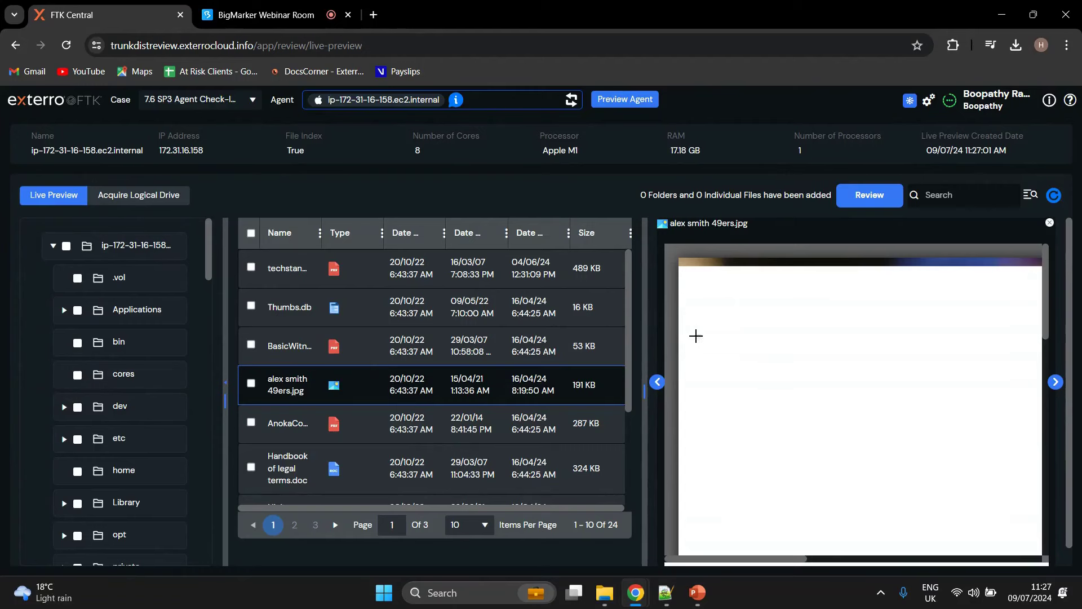
# Step: Add all the files on the first page of the listing to the acquisition selection
pyautogui.click(251, 268)
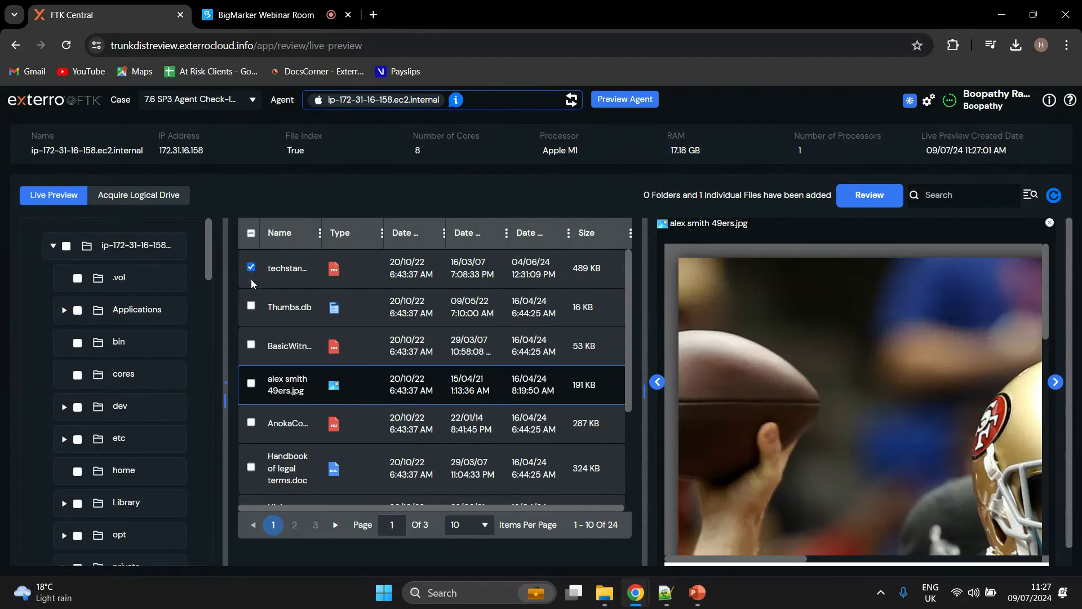
pyautogui.click(252, 383)
pyautogui.click(252, 424)
pyautogui.click(252, 233)
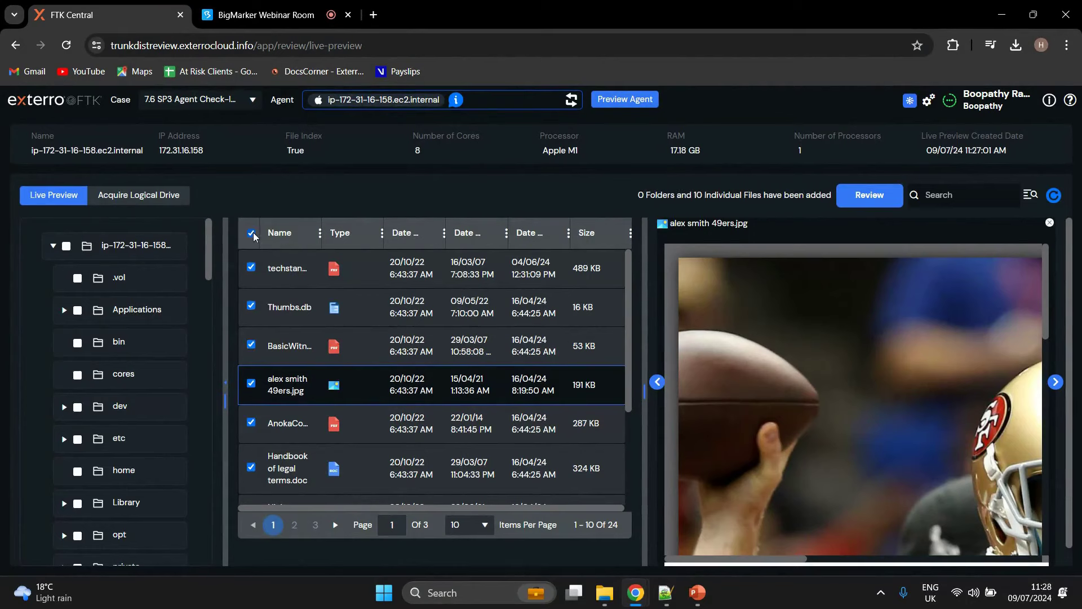
# Step: Review the files selected for acquisition, and select the Macintosh HD - Data partition under Acquire Logical Drive
pyautogui.click(869, 195)
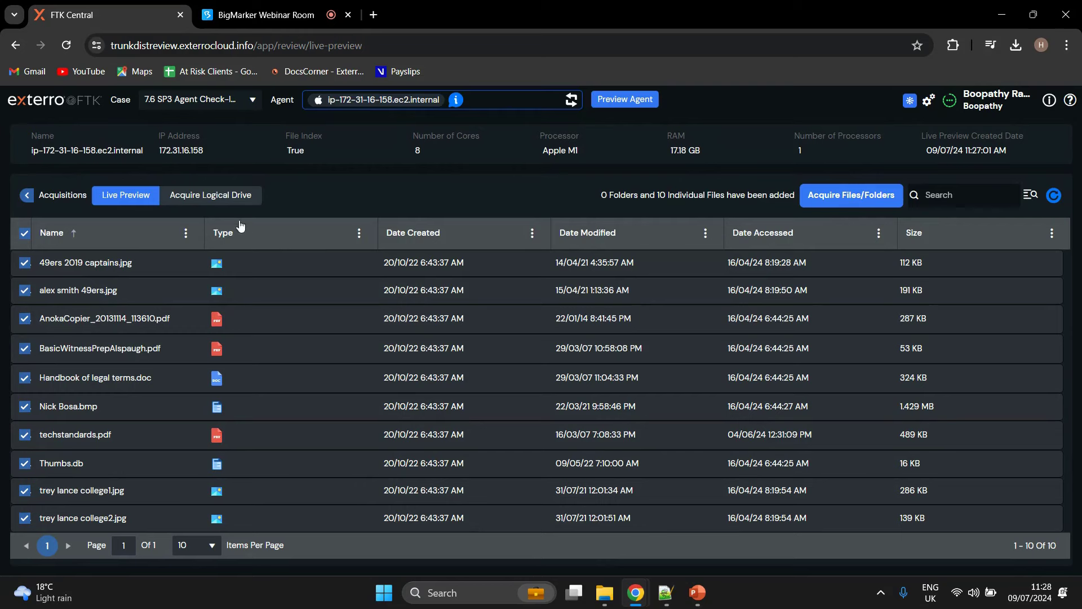
pyautogui.click(203, 197)
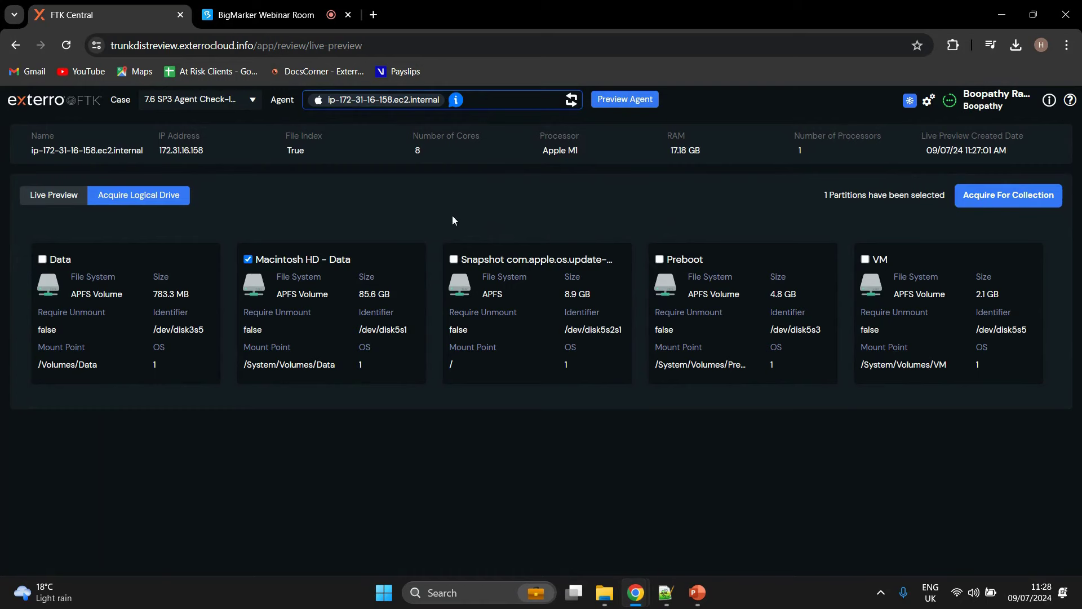
# Step: Leave the live preview and open the case Similar faces identification by way of the recent case UFDR-314
pyautogui.click(71, 107)
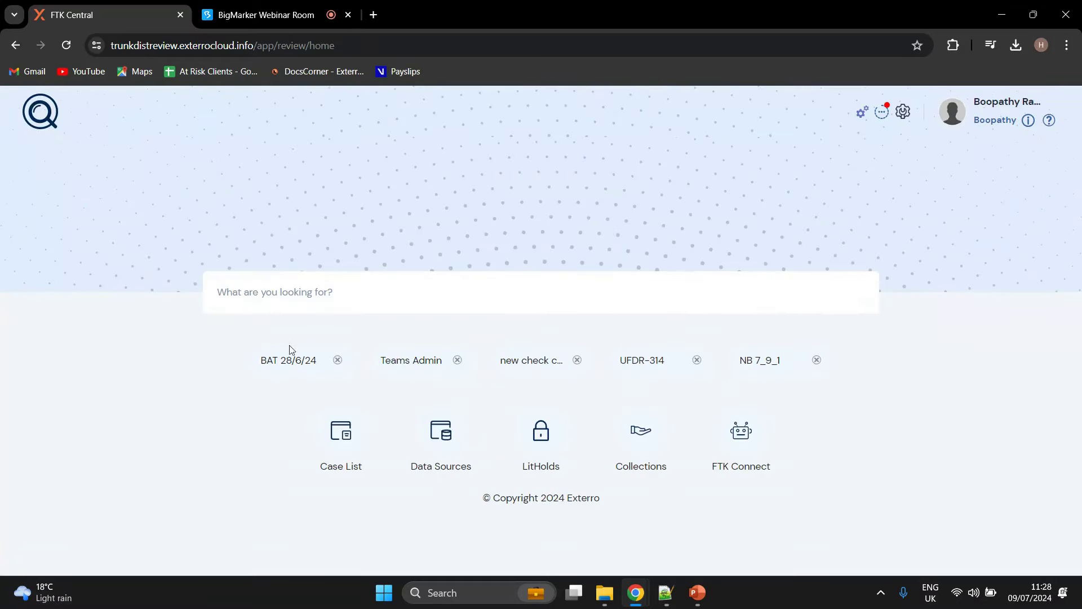
pyautogui.click(635, 367)
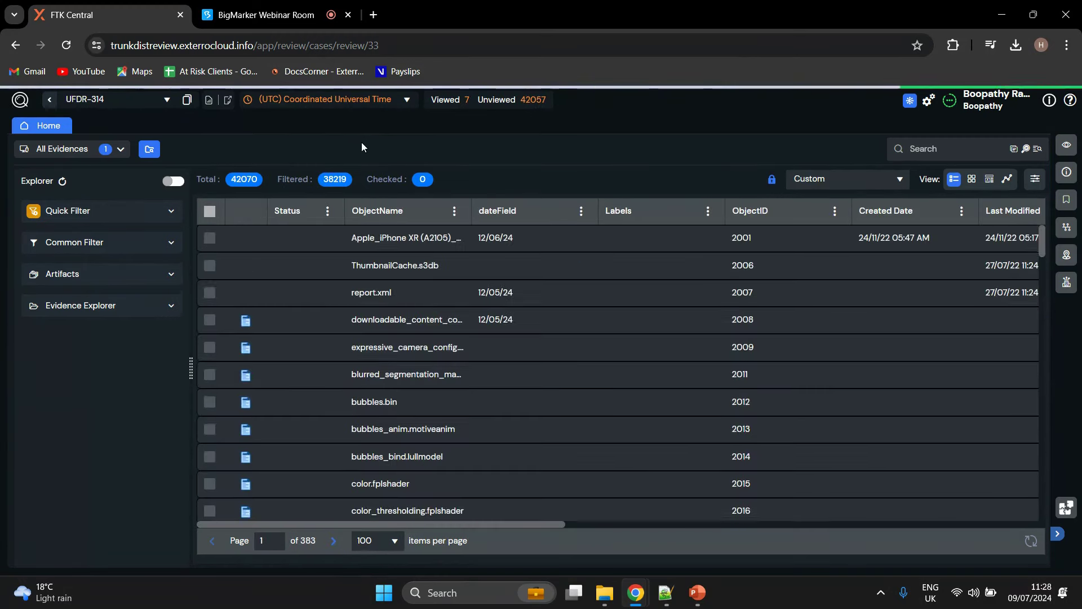
pyautogui.click(101, 101)
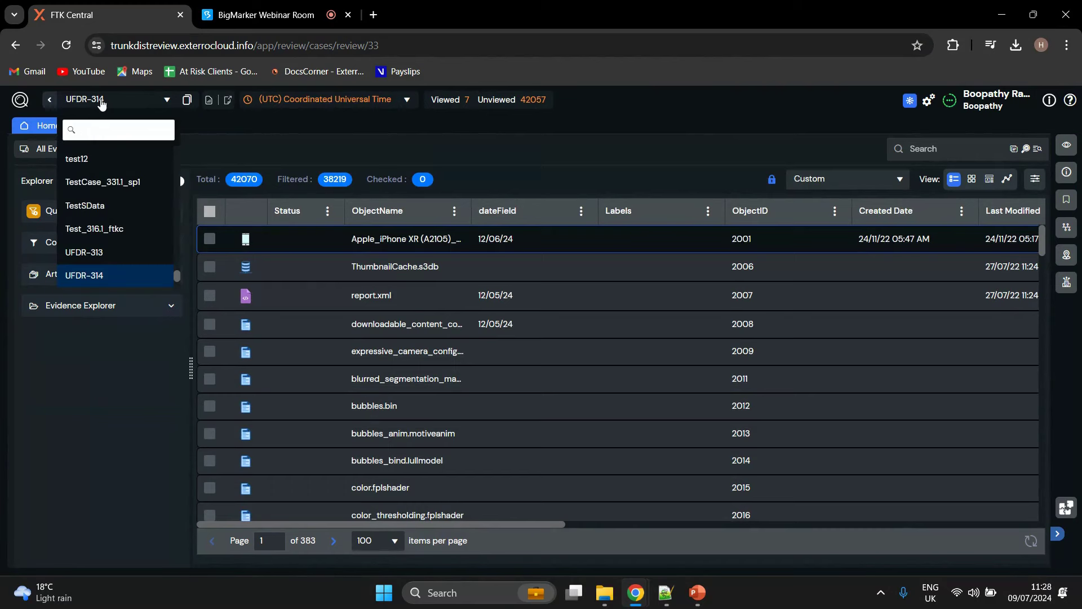
pyautogui.write('simi')
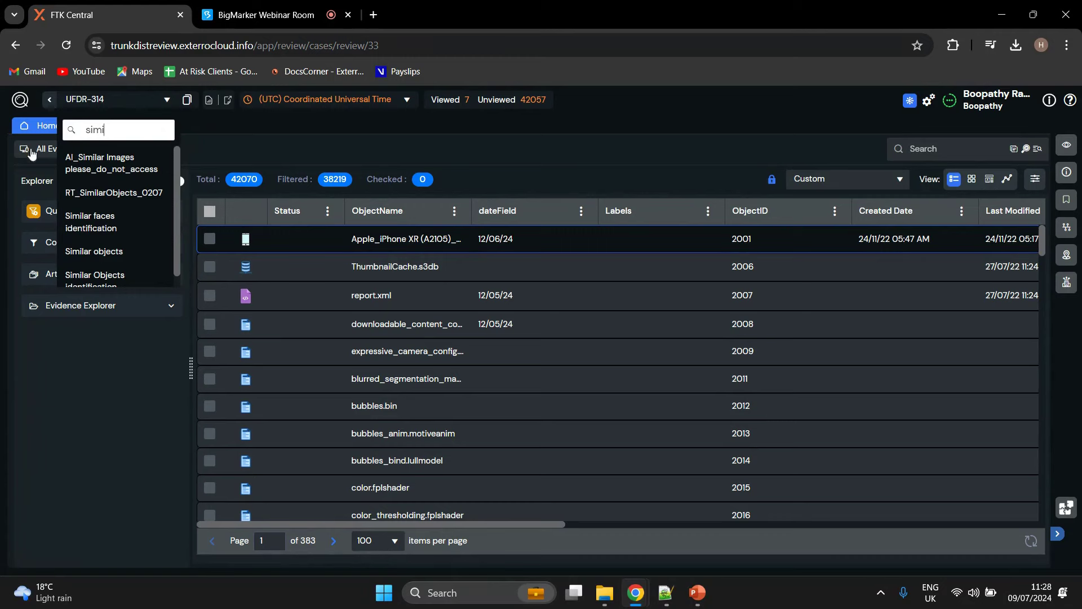
pyautogui.click(108, 216)
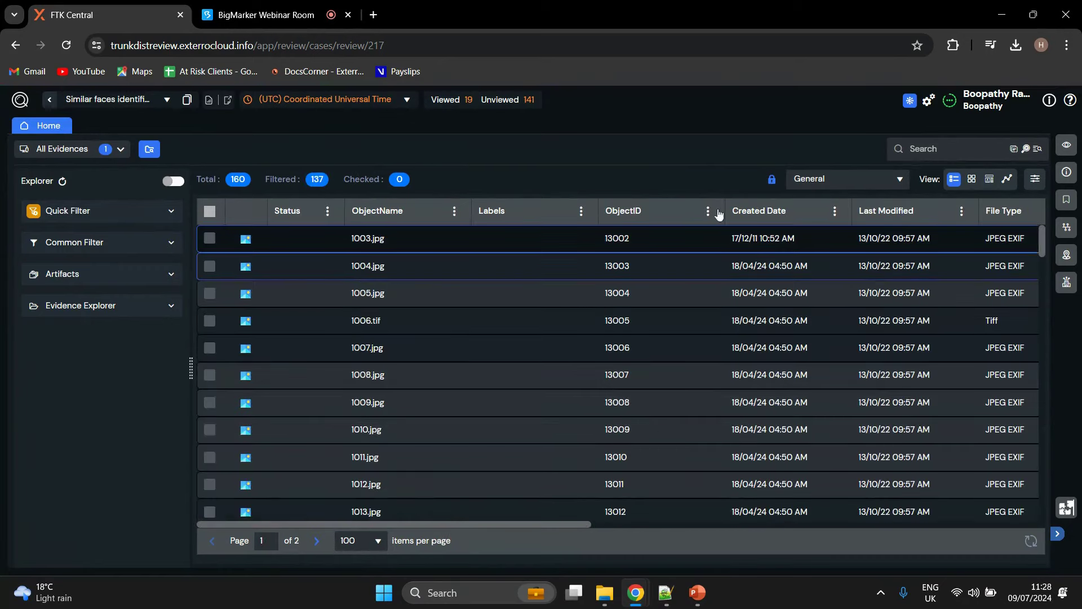
# Step: Show the case images as thumbnails and look through the similar faces for the courtroom photo of a man in a dark suit
pyautogui.click(971, 180)
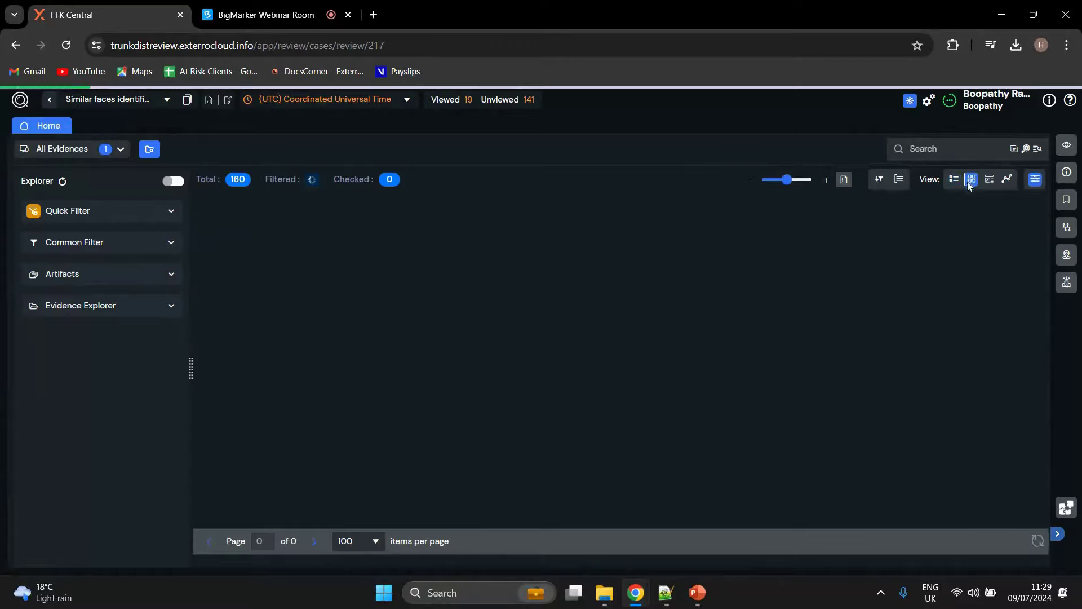
pyautogui.scroll(-5, 494, 420)
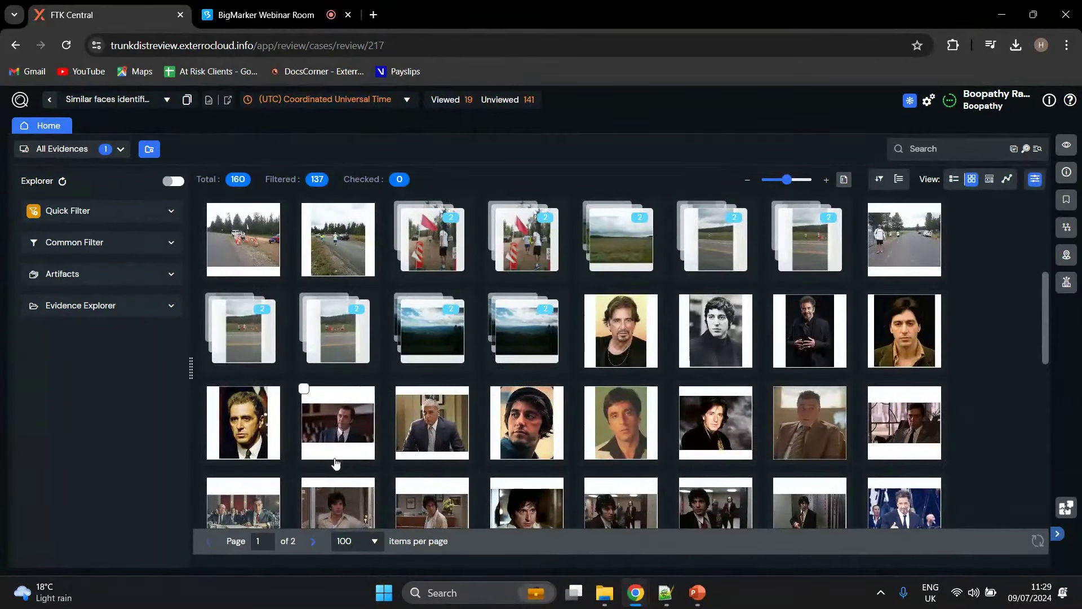
pyautogui.click(345, 427)
pyautogui.click(1067, 282)
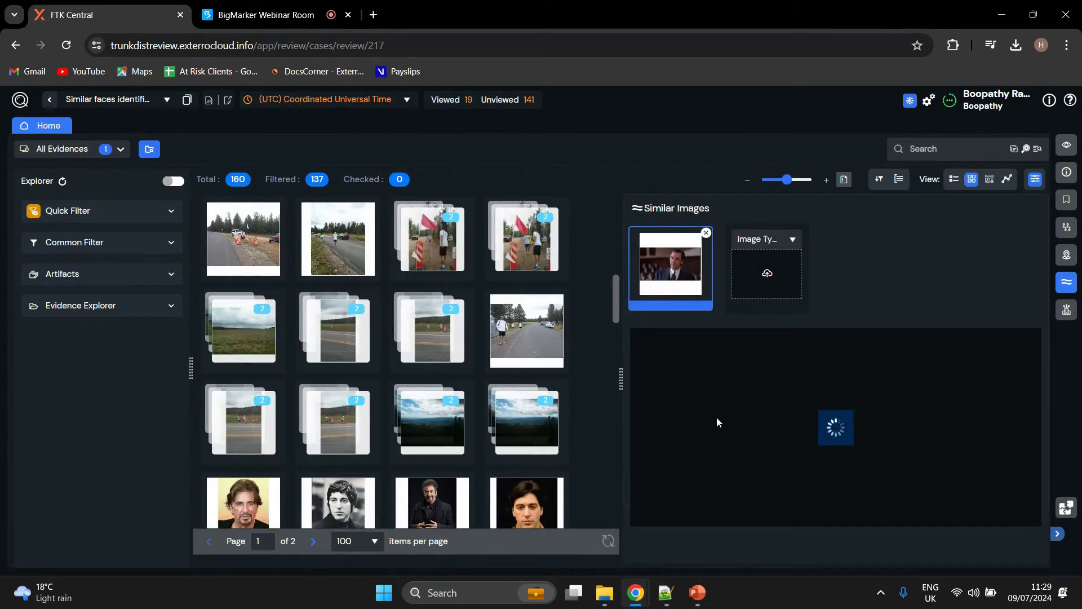
pyautogui.scroll(-3, 537, 464)
pyautogui.scroll(-2, 536, 469)
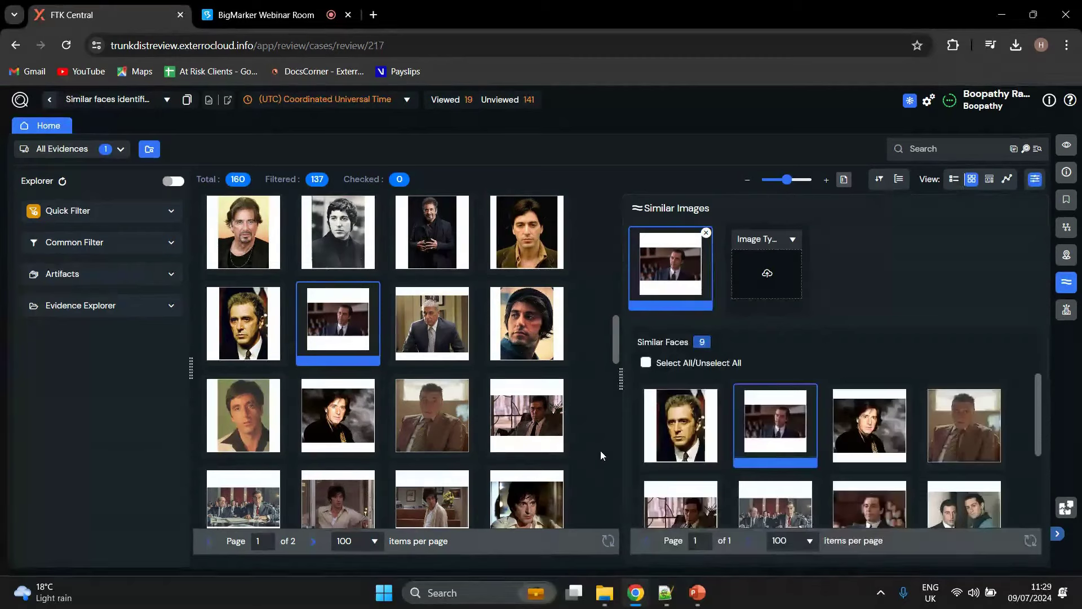
pyautogui.scroll(-2, 812, 435)
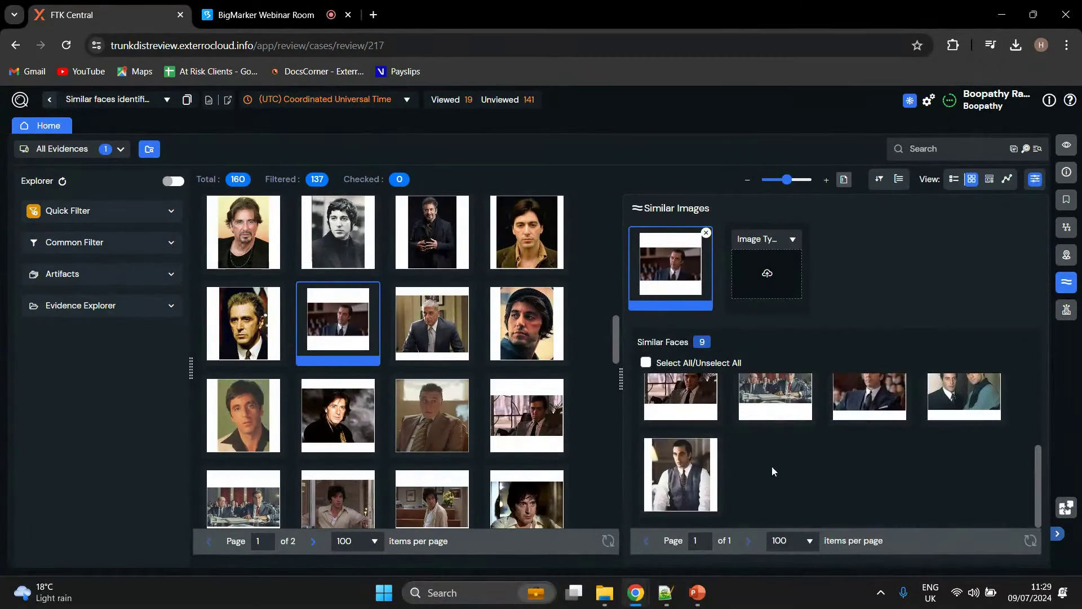
pyautogui.scroll(2, 757, 482)
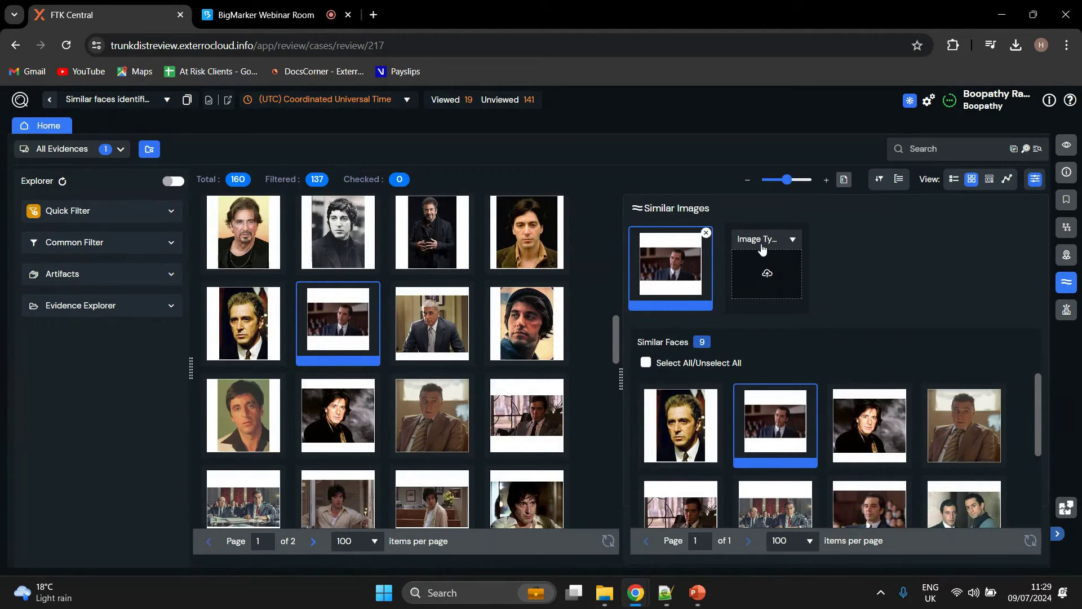
# Step: Run a Similar Faces search with the uploaded image 1057 from Downloads, look through its matches and close Similar Images
pyautogui.click(762, 240)
pyautogui.click(774, 291)
pyautogui.click(769, 279)
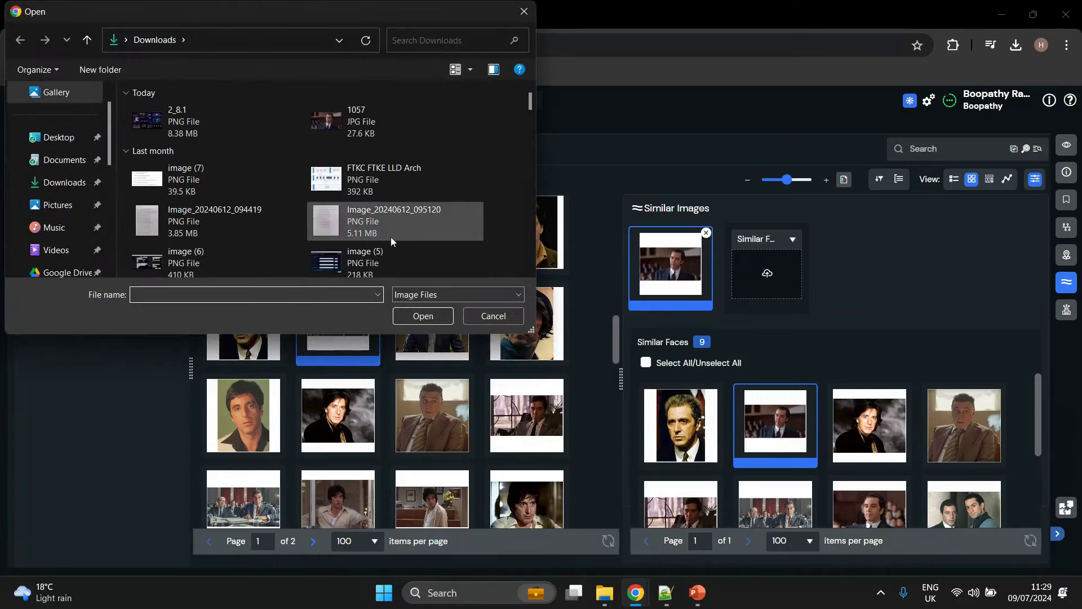
pyautogui.click(369, 131)
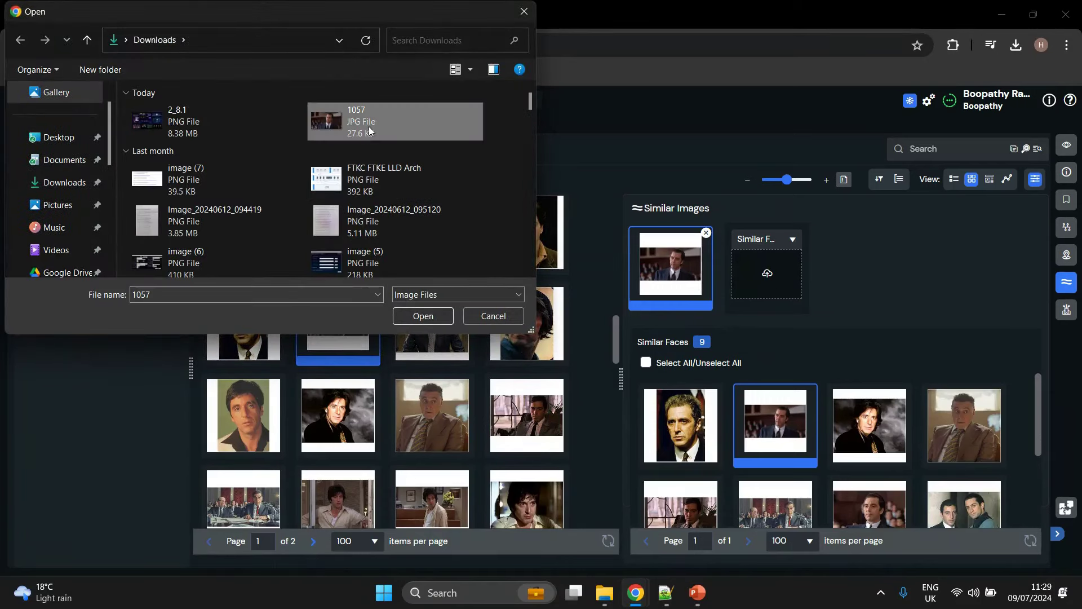
pyautogui.click(423, 316)
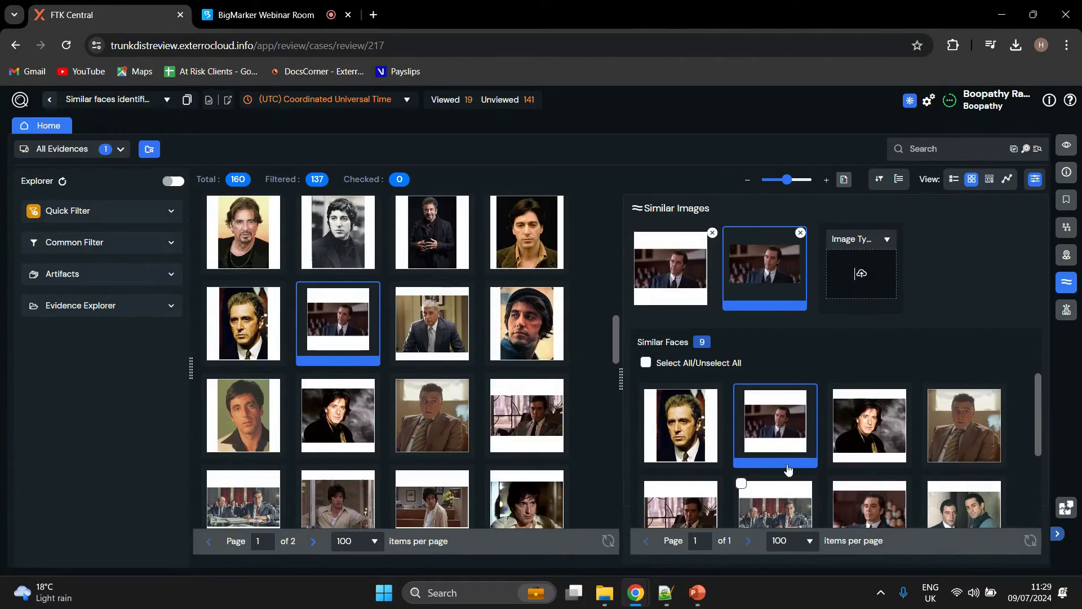
pyautogui.scroll(-2, 787, 468)
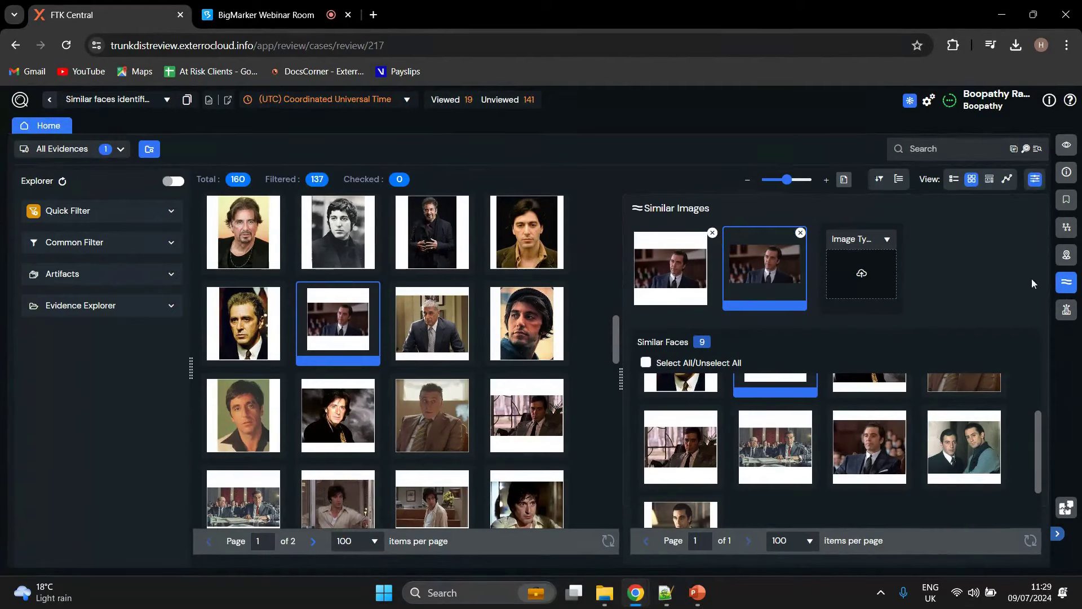
pyautogui.click(1064, 285)
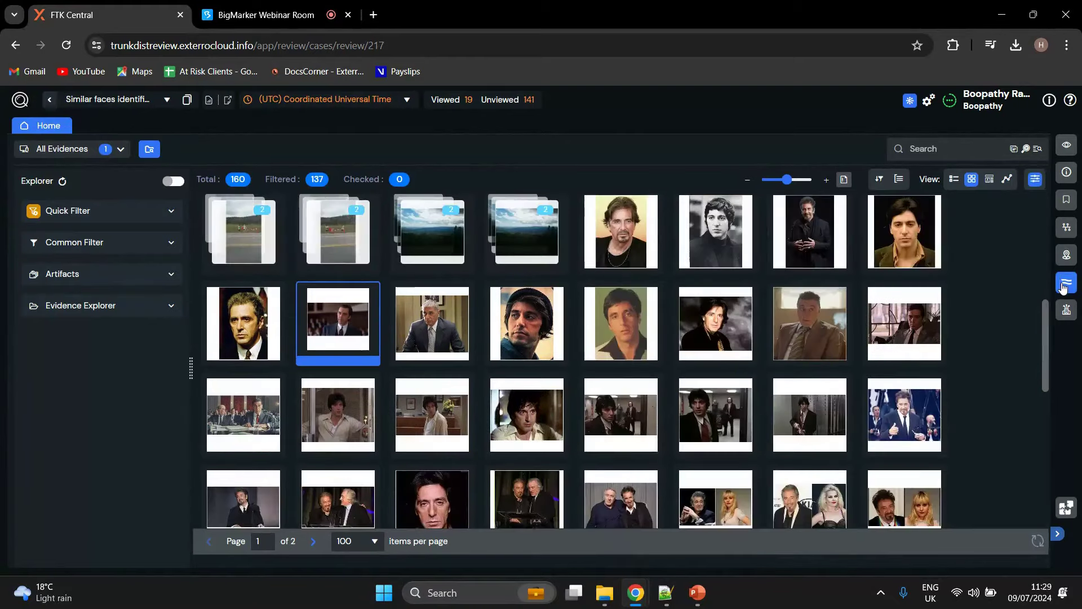
# Step: Look through the add-on integrations for Splunk SOAR, Cortex XSOAR and Griffeye imports, and close the Griffeye import without importing
pyautogui.click(1067, 508)
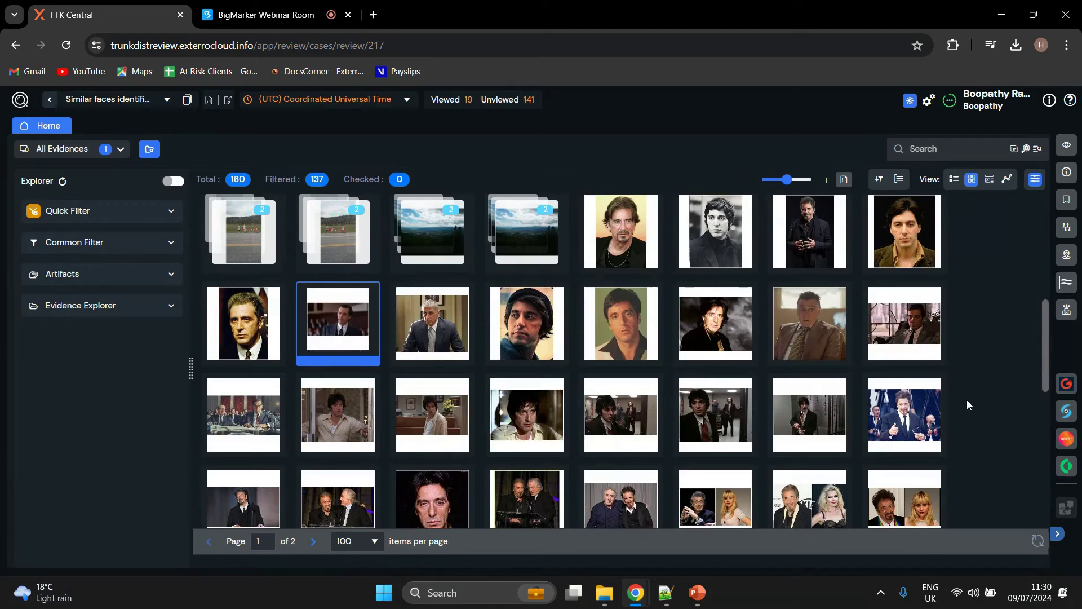
pyautogui.click(1066, 439)
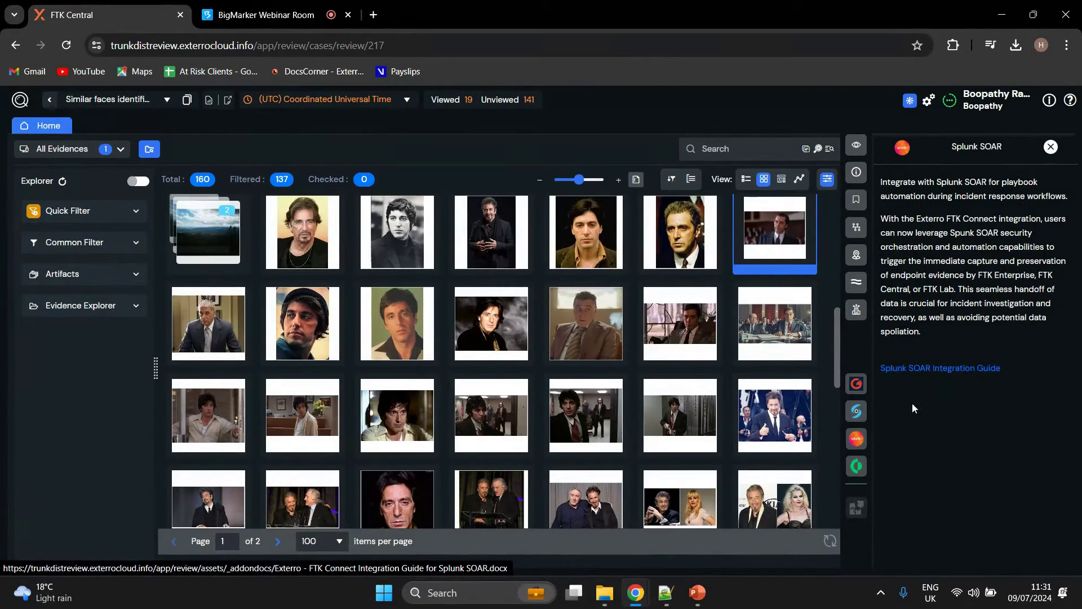
pyautogui.click(855, 466)
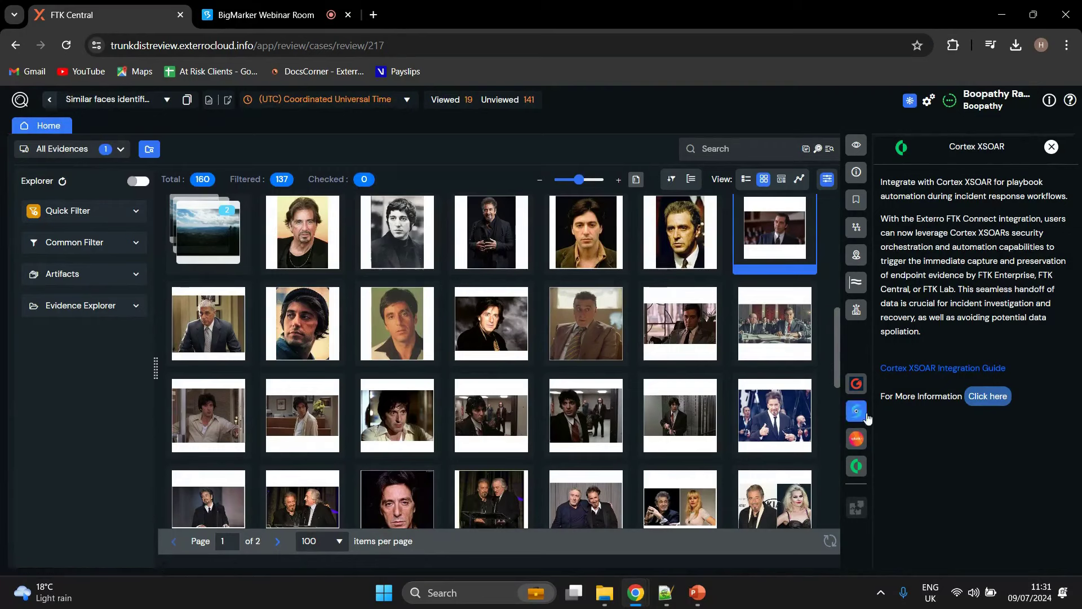
pyautogui.click(856, 385)
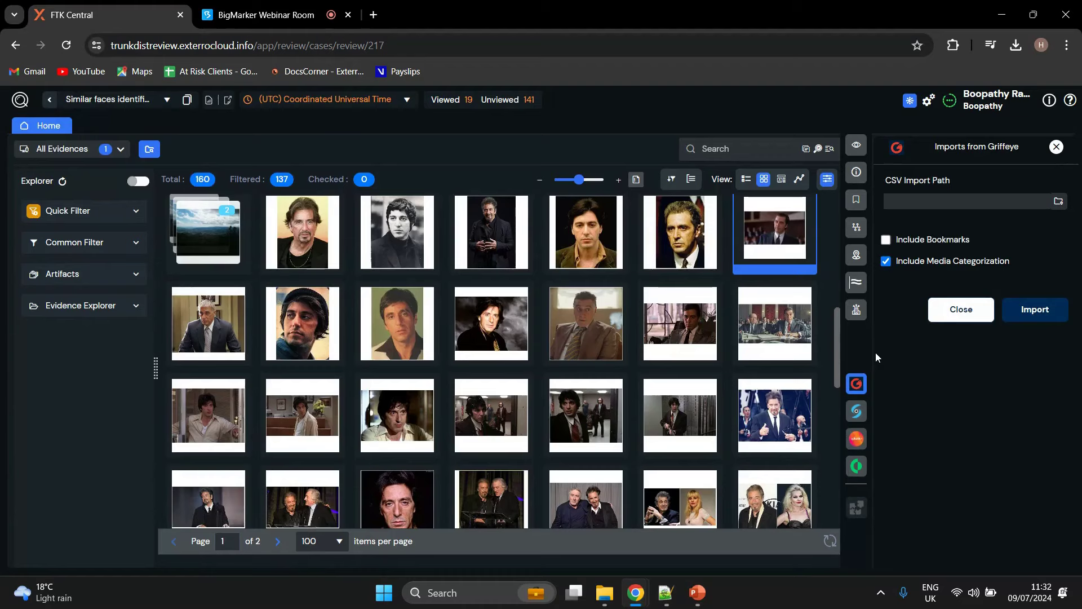
pyautogui.click(1053, 150)
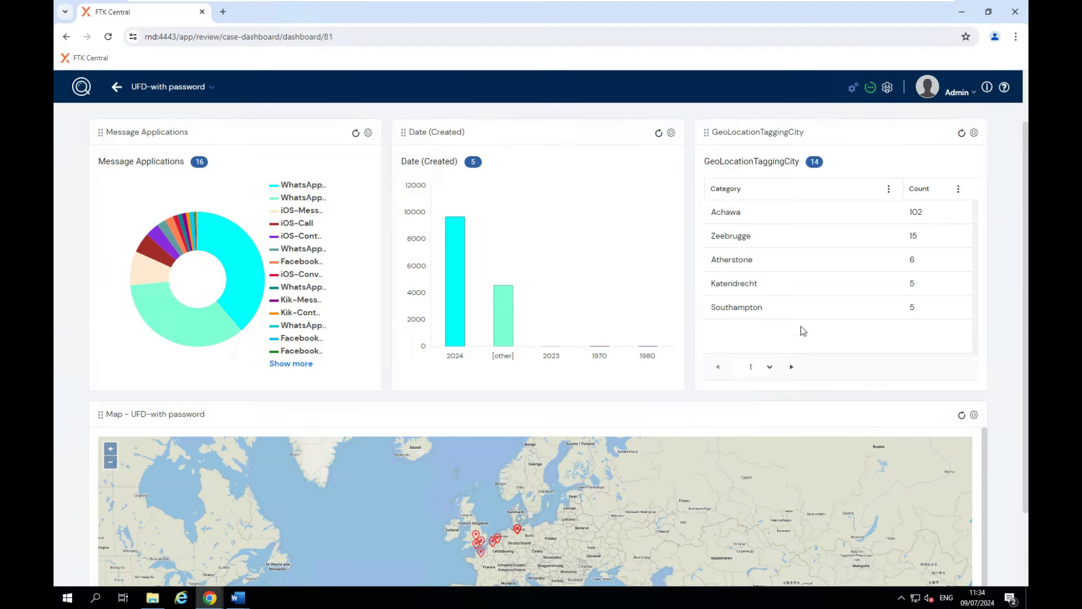
# Step: Open the Zeebrugge geolocation items from the case dashboard, preview IMG_0028 to IMG_0030, and clear the location filter and close the viewer
pyautogui.click(724, 237)
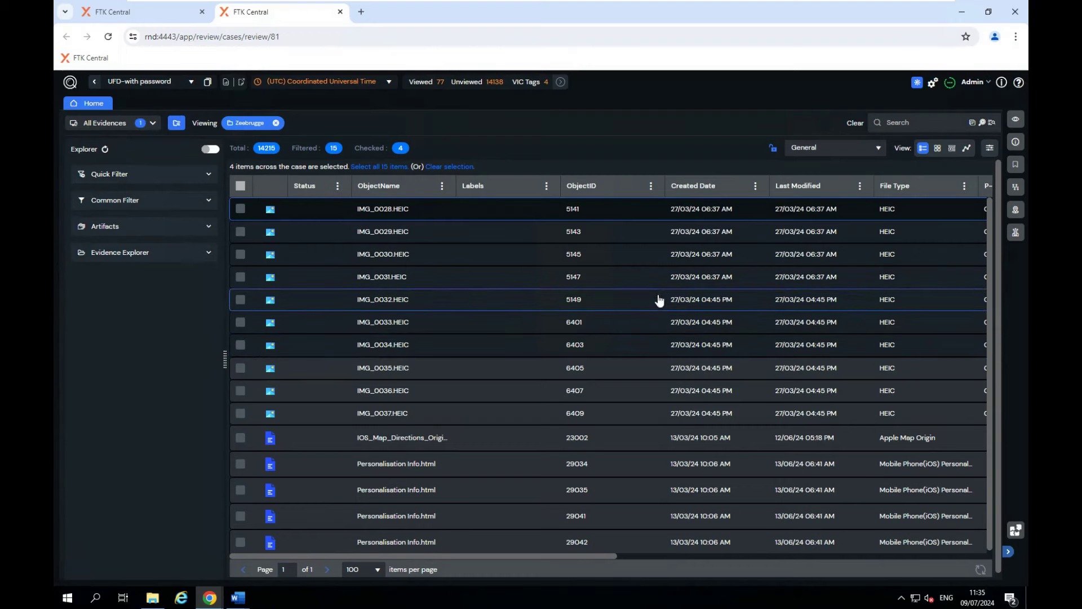
pyautogui.click(1012, 124)
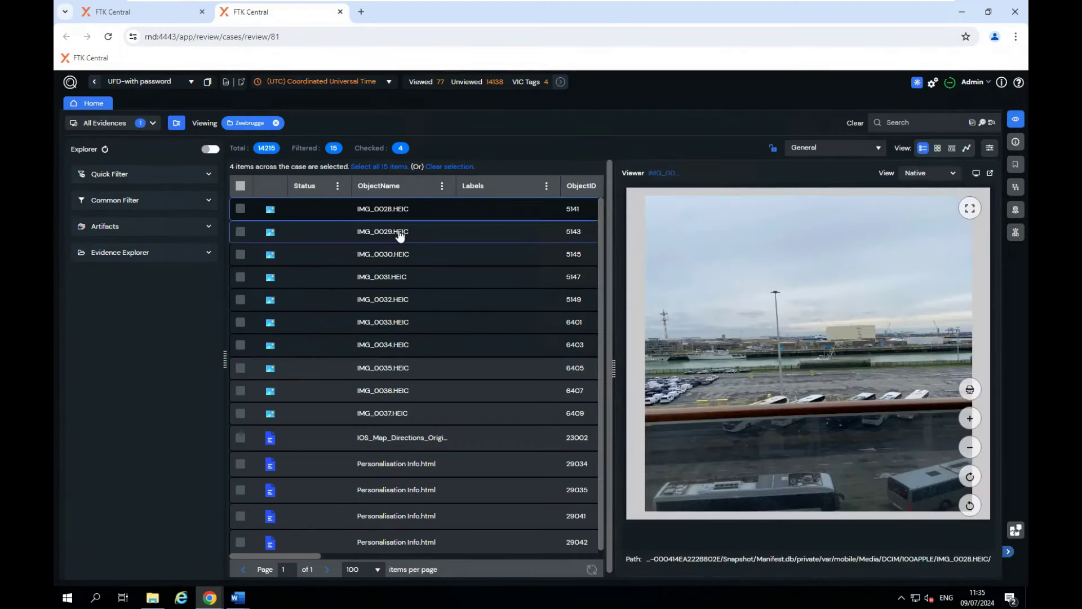
pyautogui.click(400, 237)
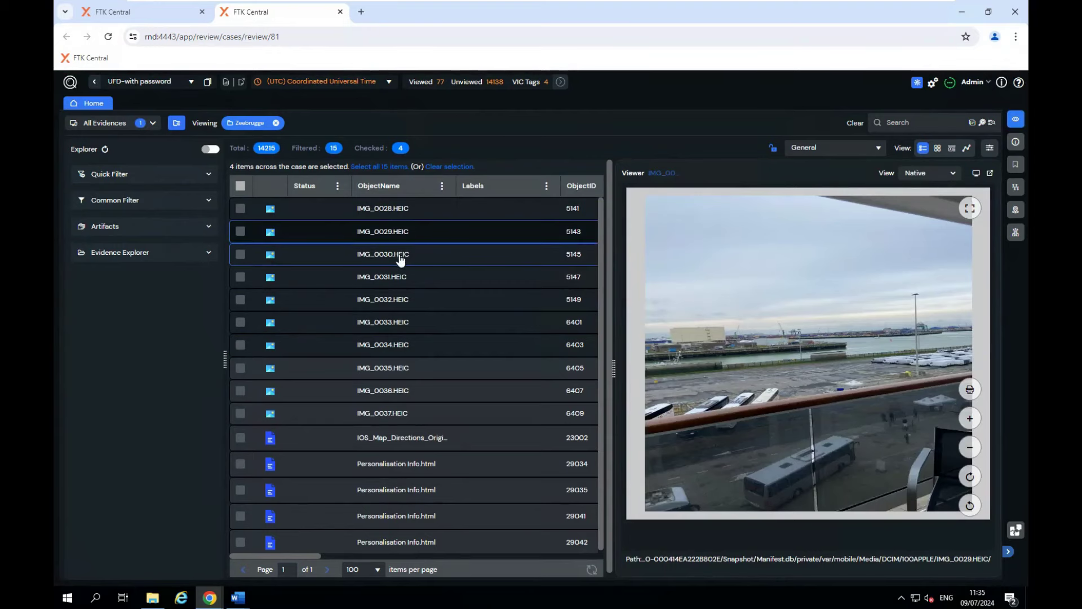
pyautogui.click(399, 259)
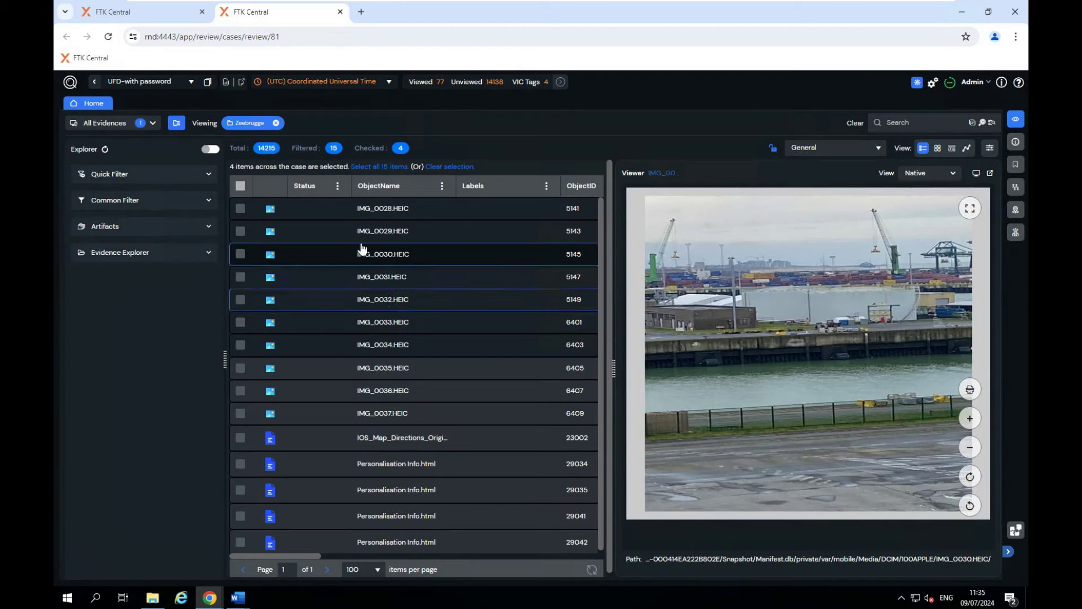
pyautogui.click(276, 123)
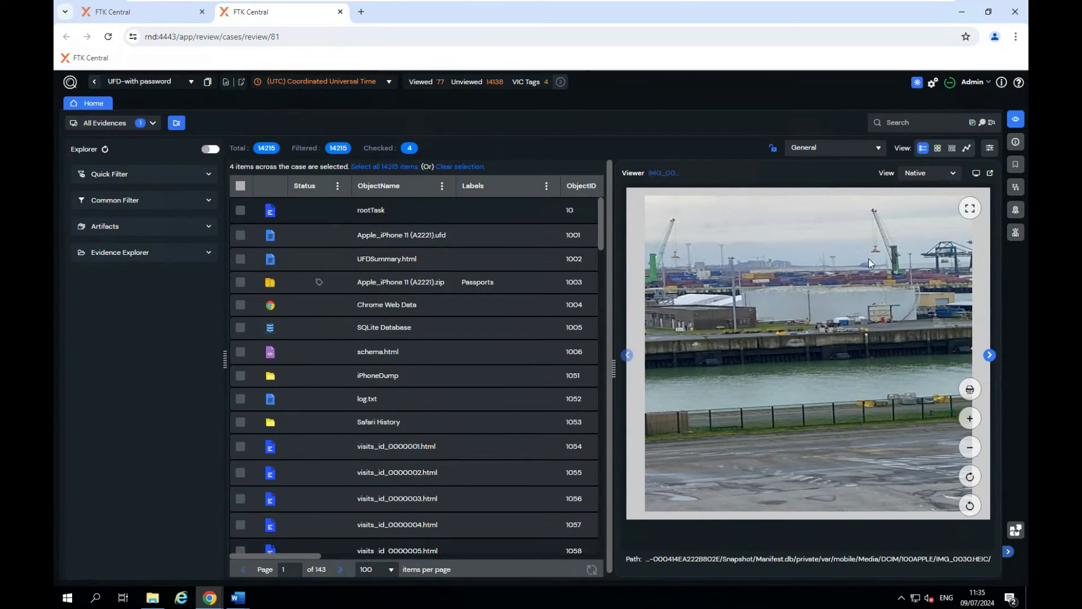
pyautogui.click(1015, 119)
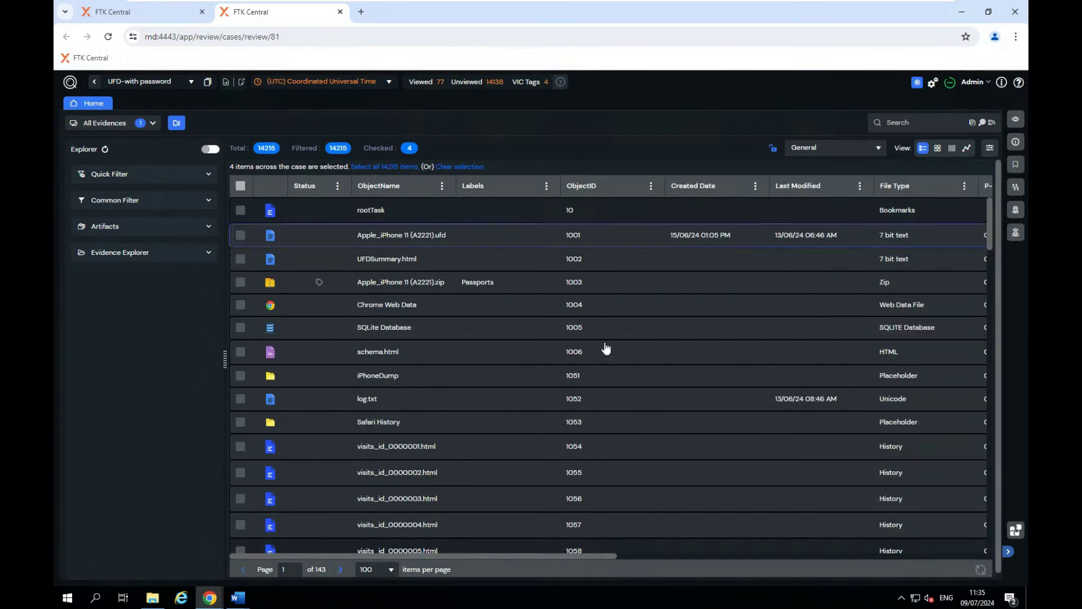
# Step: Filter the evidence to the Call category of the Mobile artifacts and check the filter option of the Sender column
pyautogui.click(176, 228)
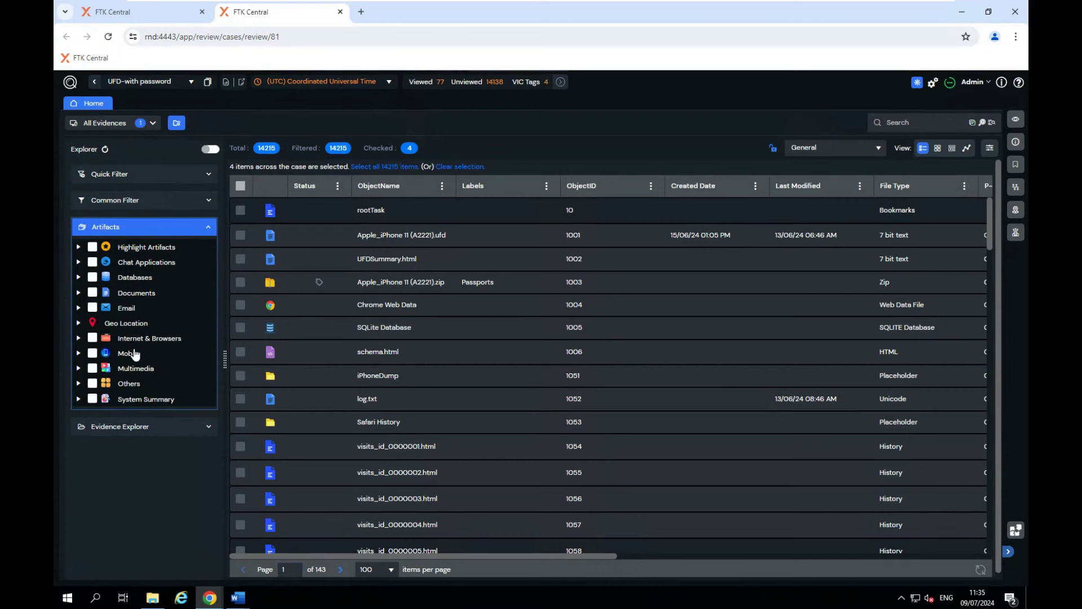
pyautogui.click(78, 352)
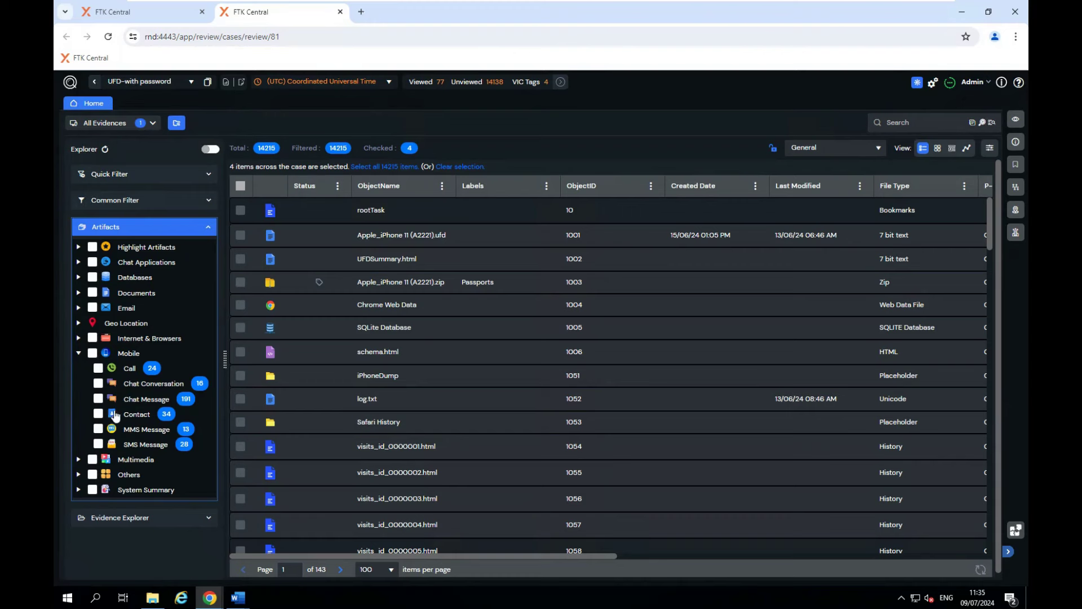
pyautogui.click(98, 368)
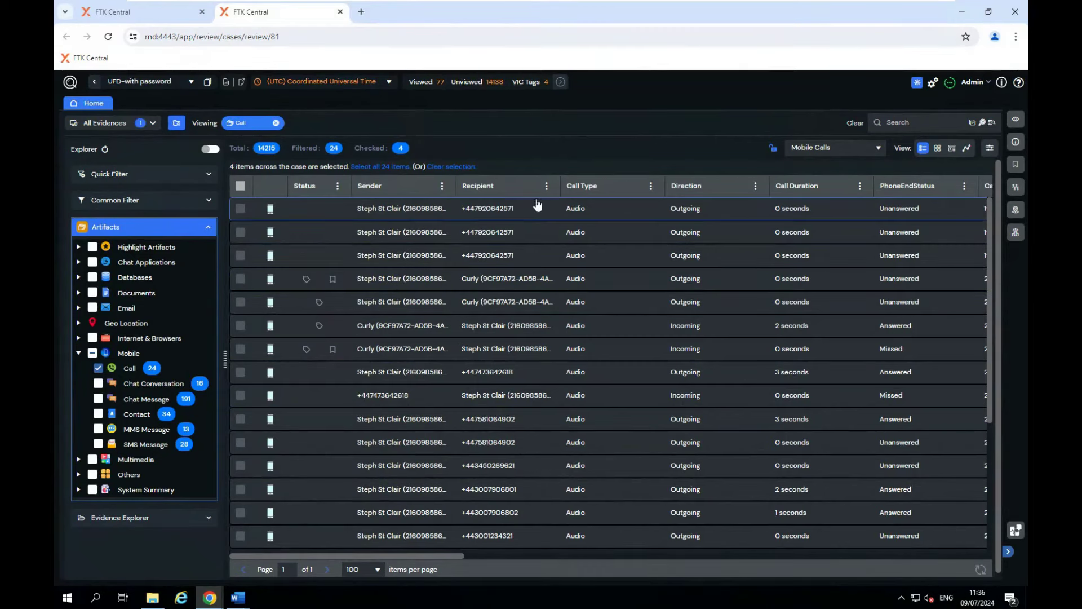
pyautogui.click(443, 189)
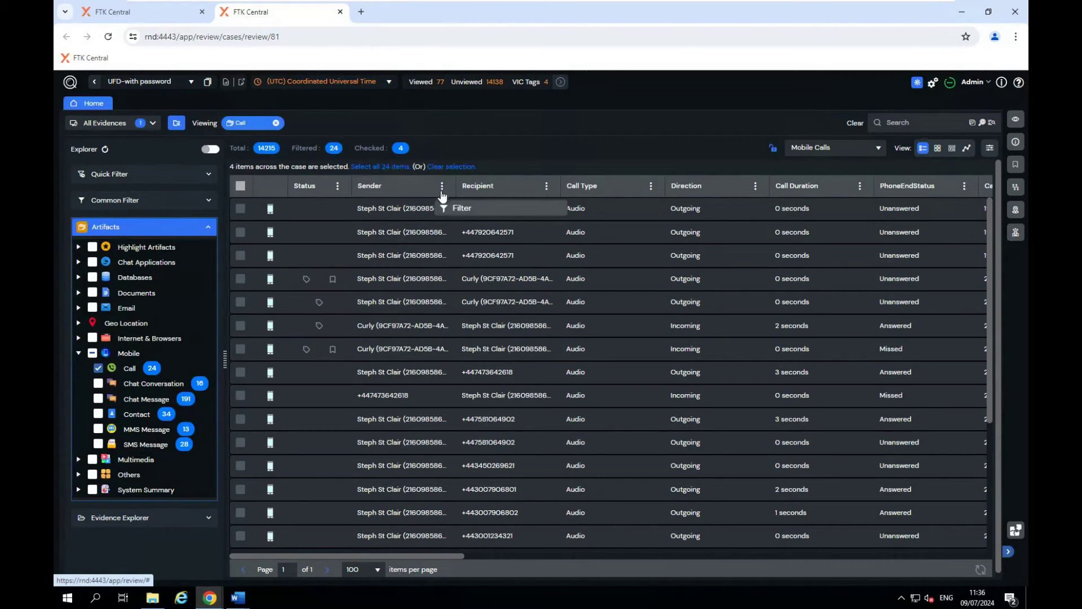
# Step: Review the mobile calls grouped by column values, and remove the Call filter and return to the list view
pyautogui.click(951, 151)
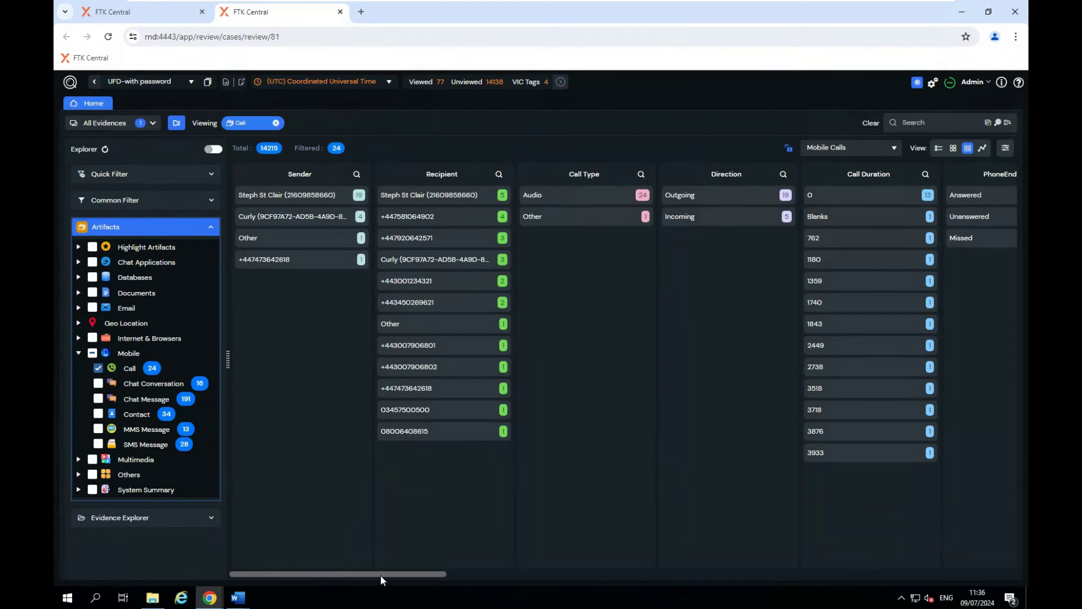
pyautogui.moveTo(381, 575); pyautogui.dragTo(931, 573)
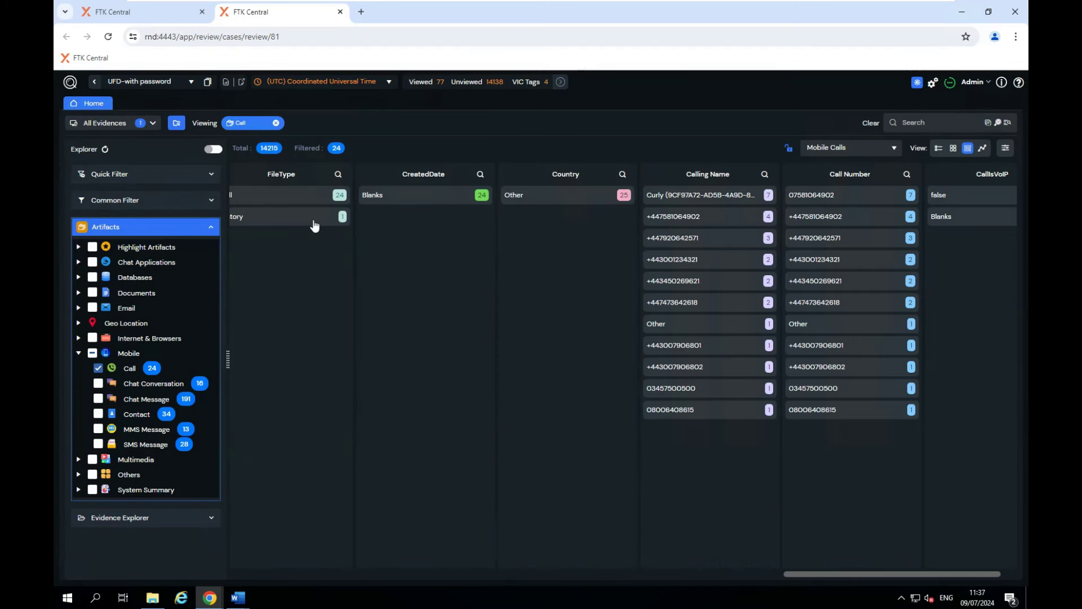
pyautogui.click(276, 123)
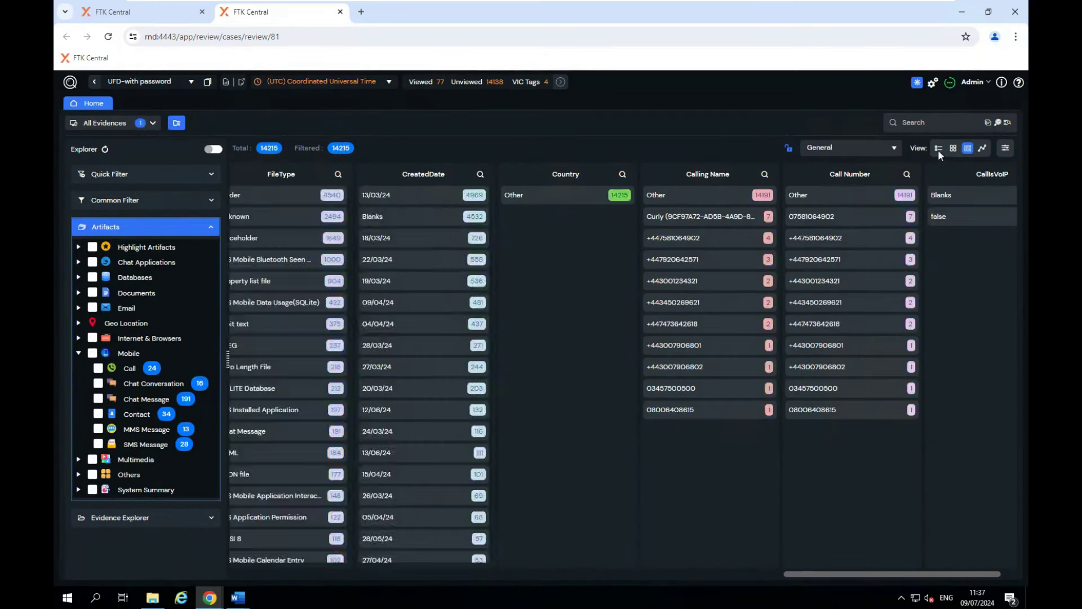
pyautogui.click(938, 149)
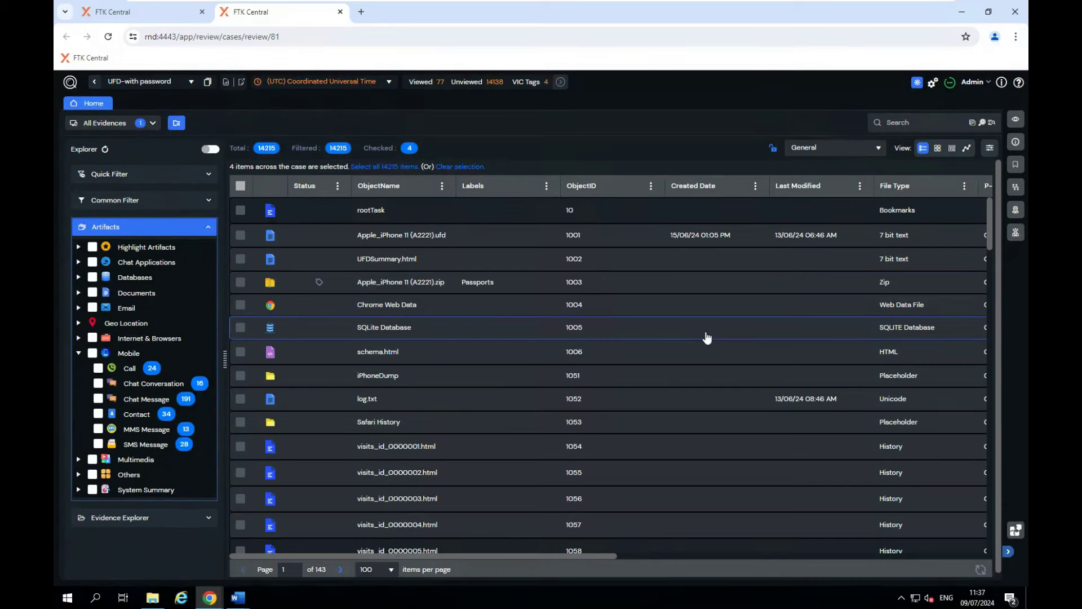
# Step: Open Entity Management and examine the linked accounts of the first two people, entities 7 and 5
pyautogui.click(1015, 232)
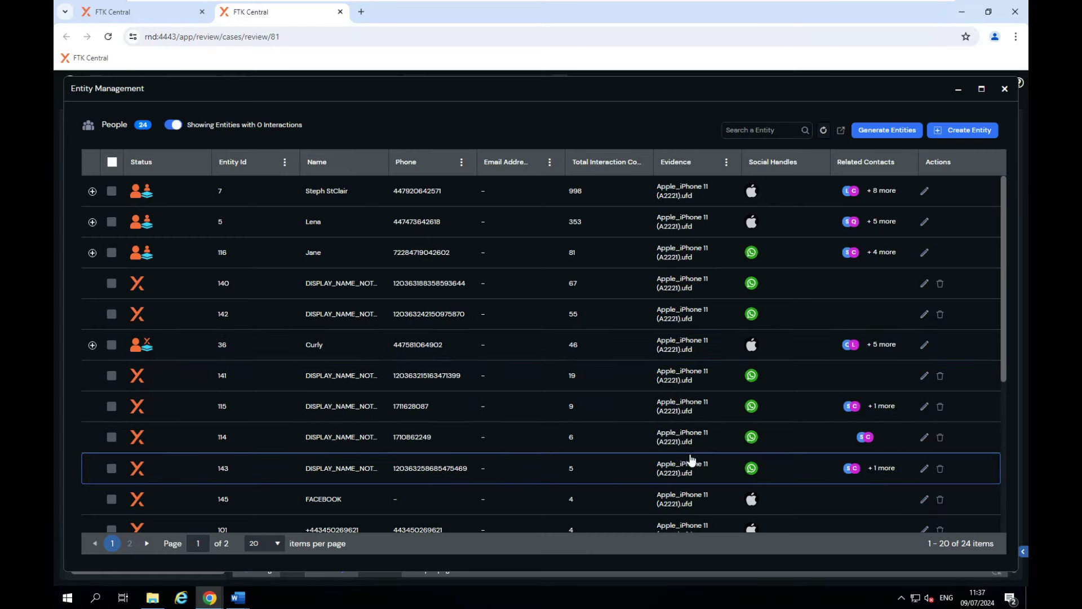
pyautogui.click(93, 192)
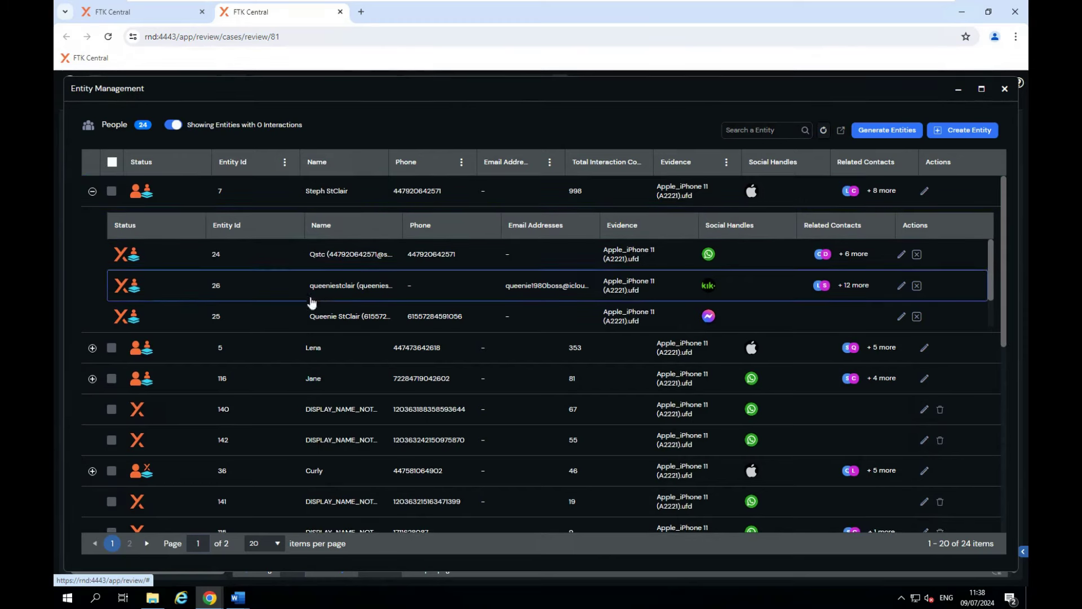
pyautogui.click(92, 349)
pyautogui.scroll(-2, 307, 387)
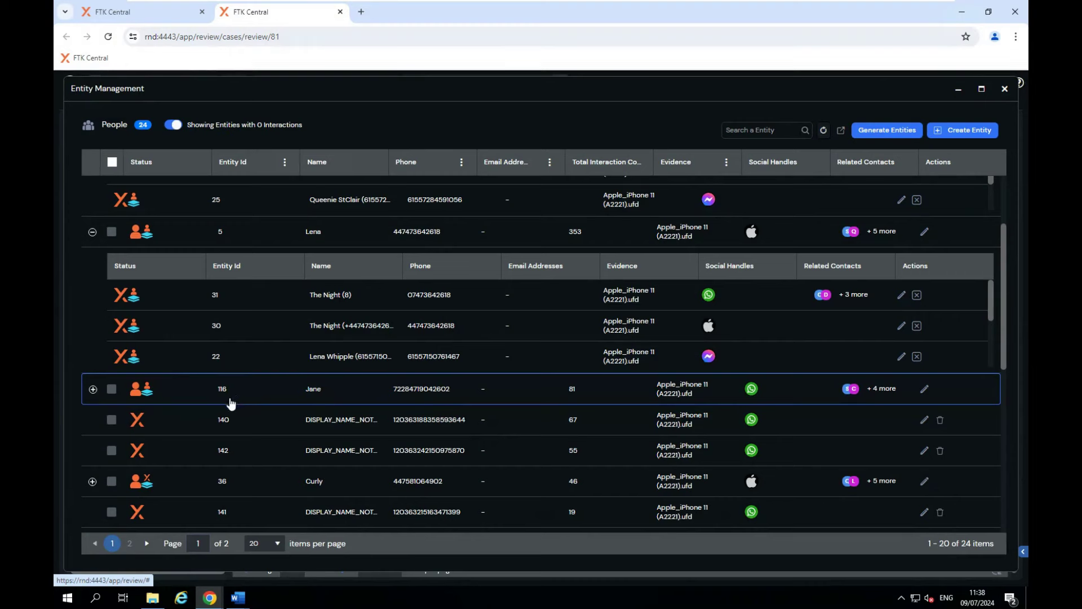
# Step: Merge the two phone-number entities with IDs 101 and 98 into one entity named SuspectC
pyautogui.scroll(-5, 230, 402)
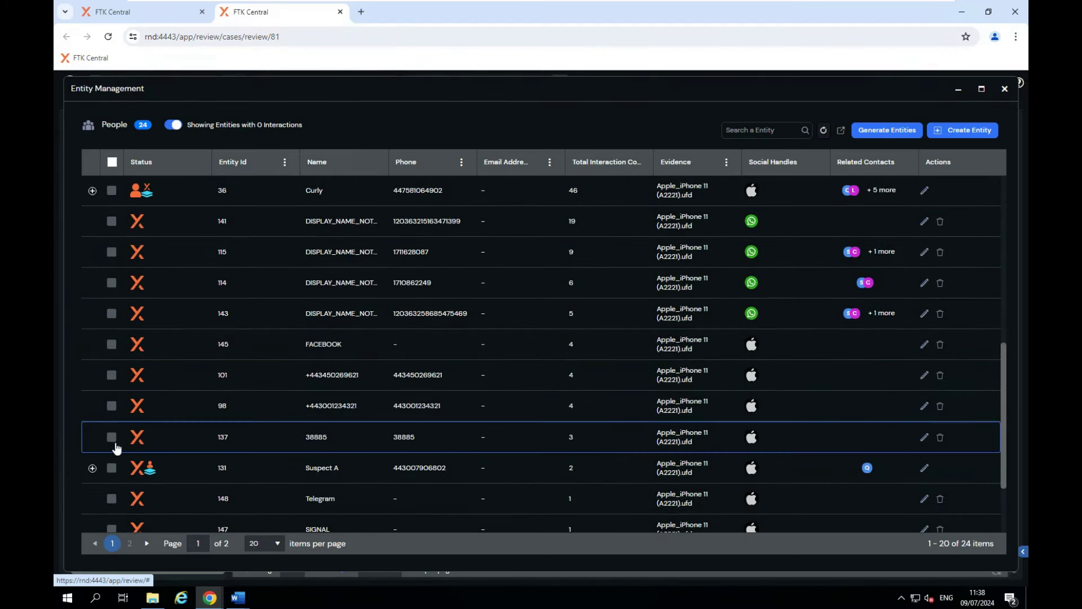
pyautogui.click(111, 375)
pyautogui.click(111, 406)
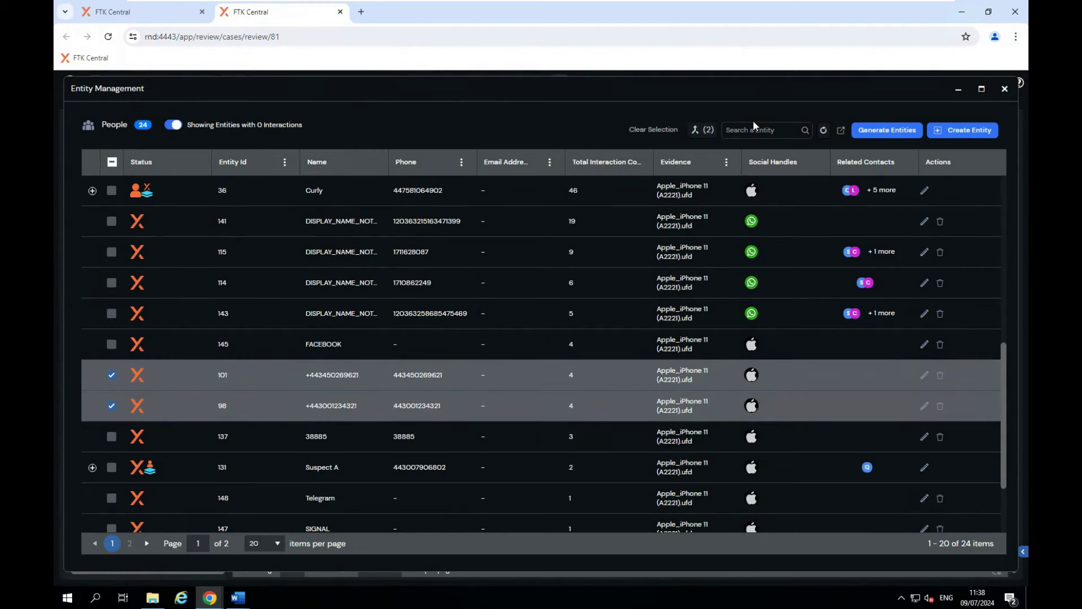
pyautogui.click(699, 131)
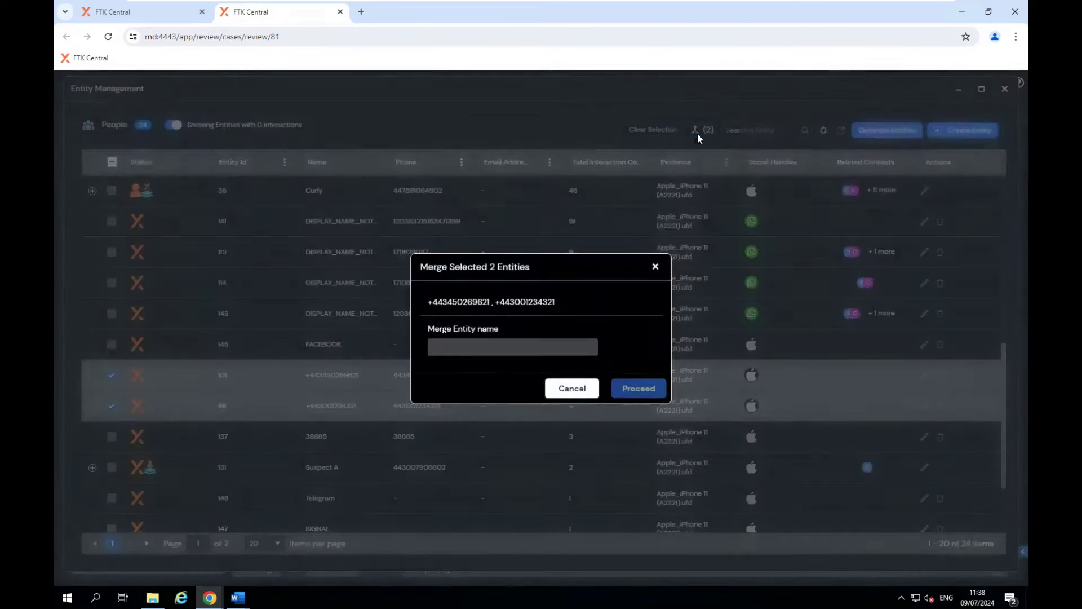
pyautogui.click(455, 346)
pyautogui.write('Suspe')
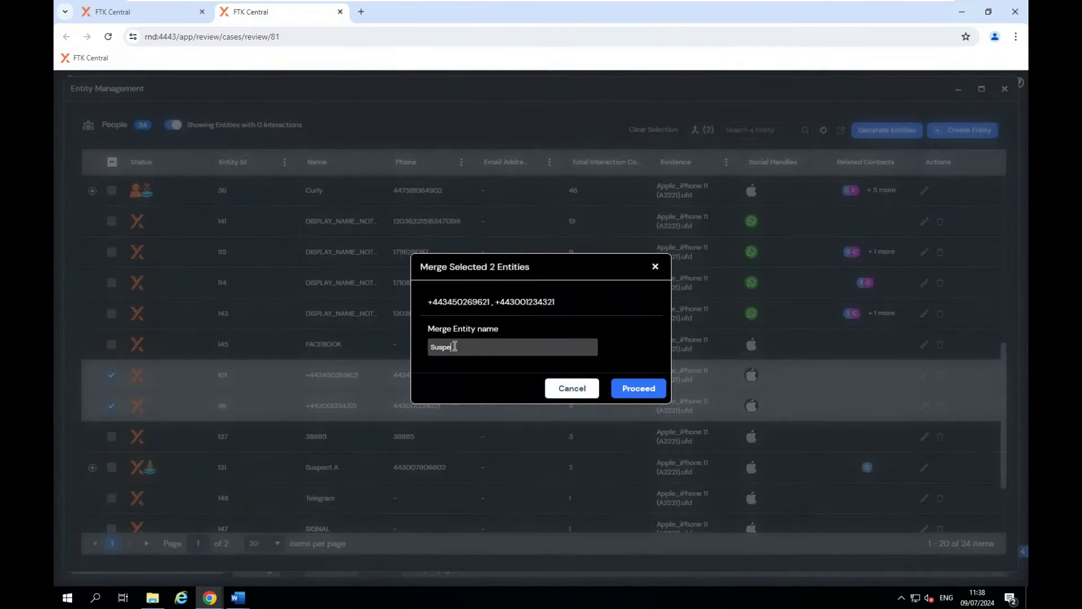
pyautogui.write('ctC')
pyautogui.click(632, 390)
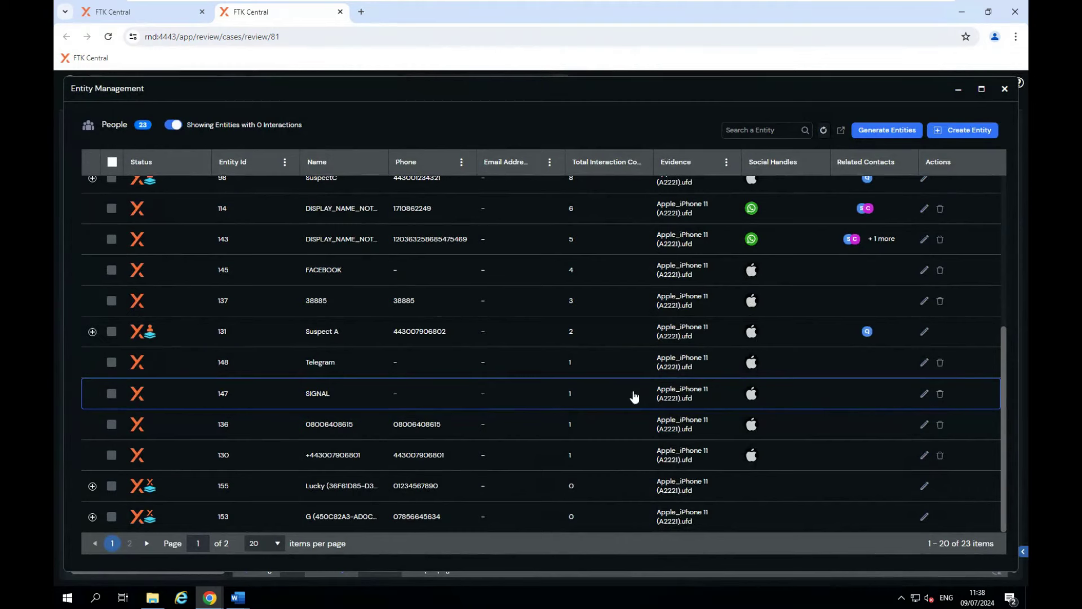
# Step: Show the accounts linked to entity 7 and look through the rest of the merged entity list
pyautogui.scroll(5, 634, 396)
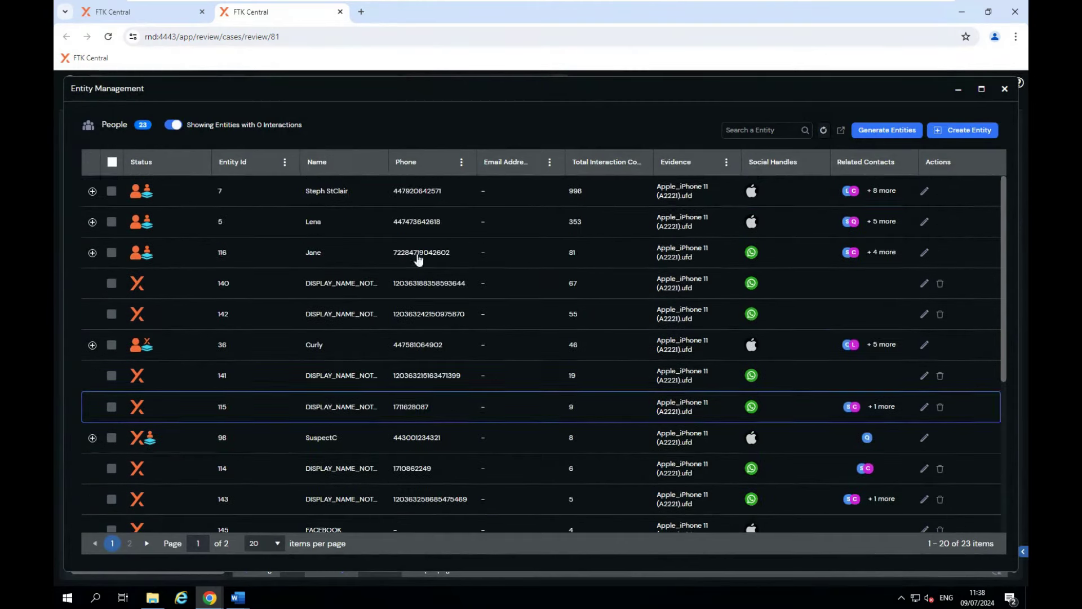
pyautogui.click(92, 192)
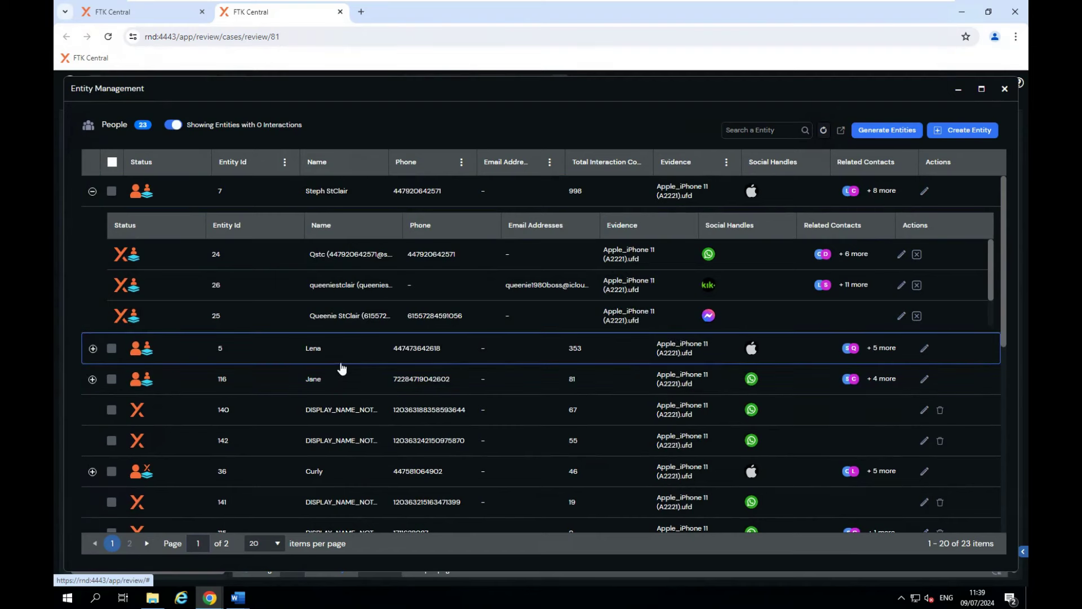
pyautogui.scroll(-10, 341, 368)
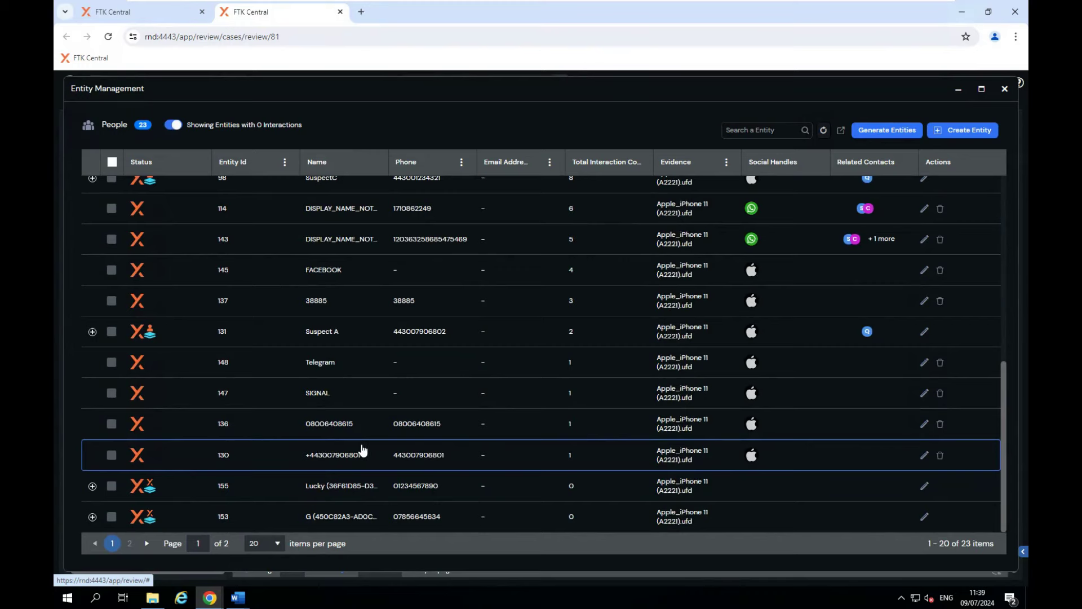
pyautogui.scroll(10, 363, 449)
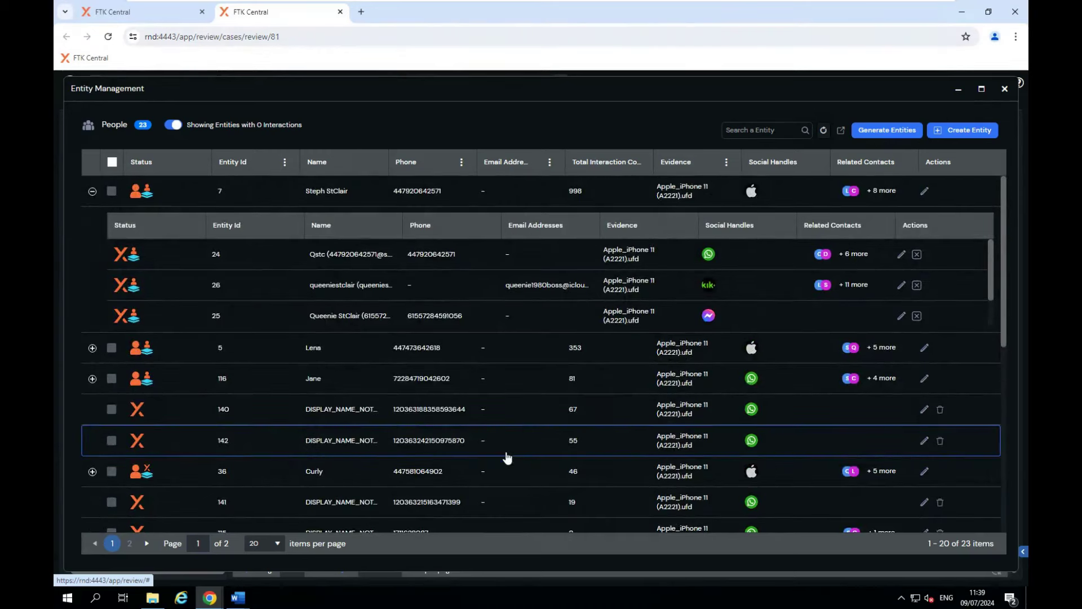
# Step: Review the basic details and social media handles of entity 7 in its edit form, and leave without saving
pyautogui.click(924, 191)
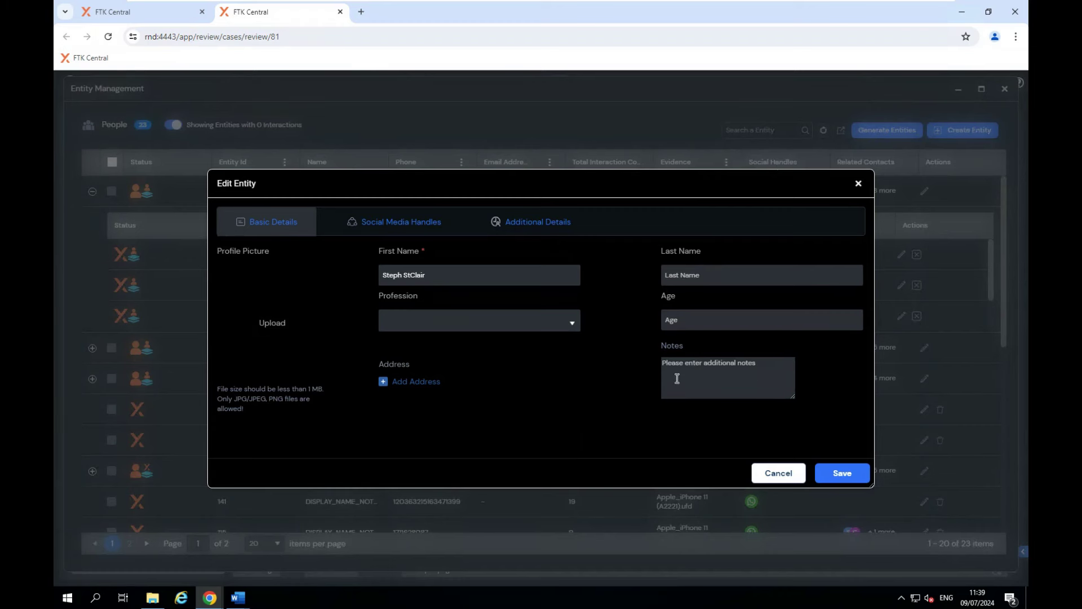
pyautogui.click(424, 225)
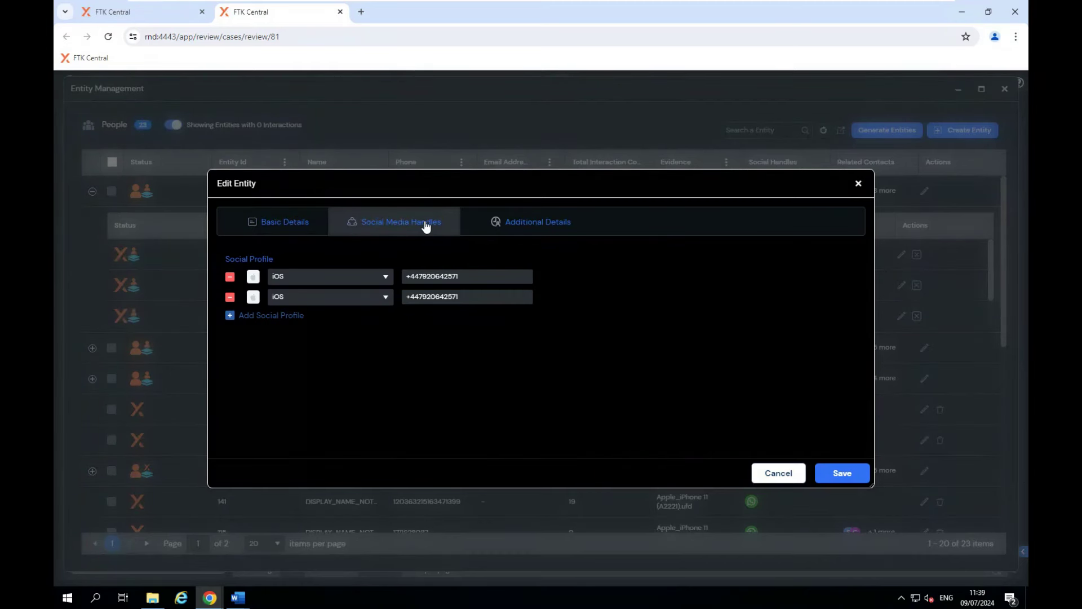
pyautogui.click(857, 185)
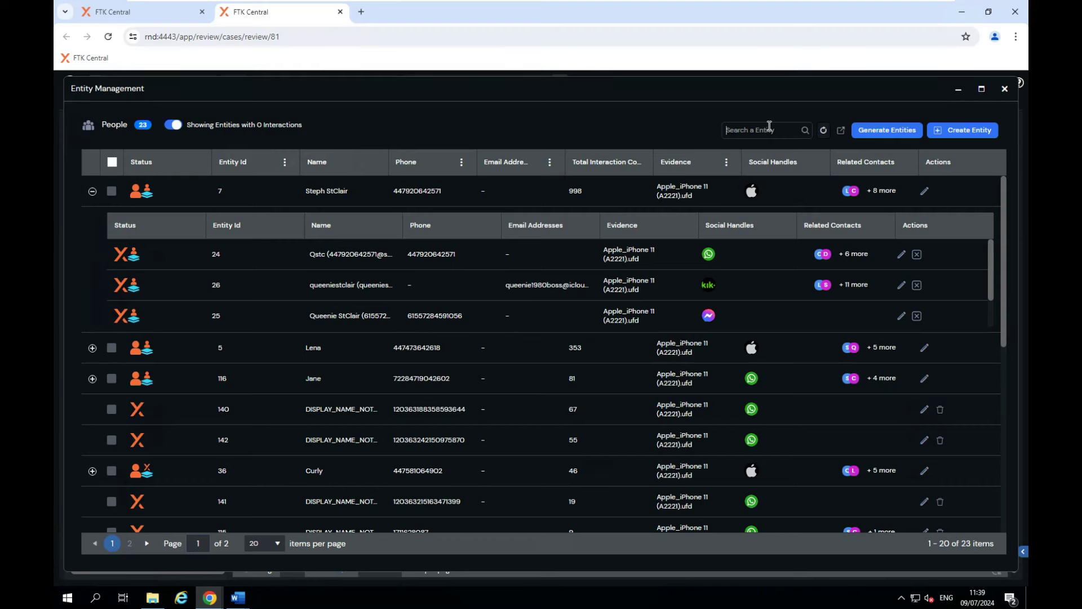
# Step: Search the entity list for a person by first name
pyautogui.write('jane')
pyautogui.click(805, 132)
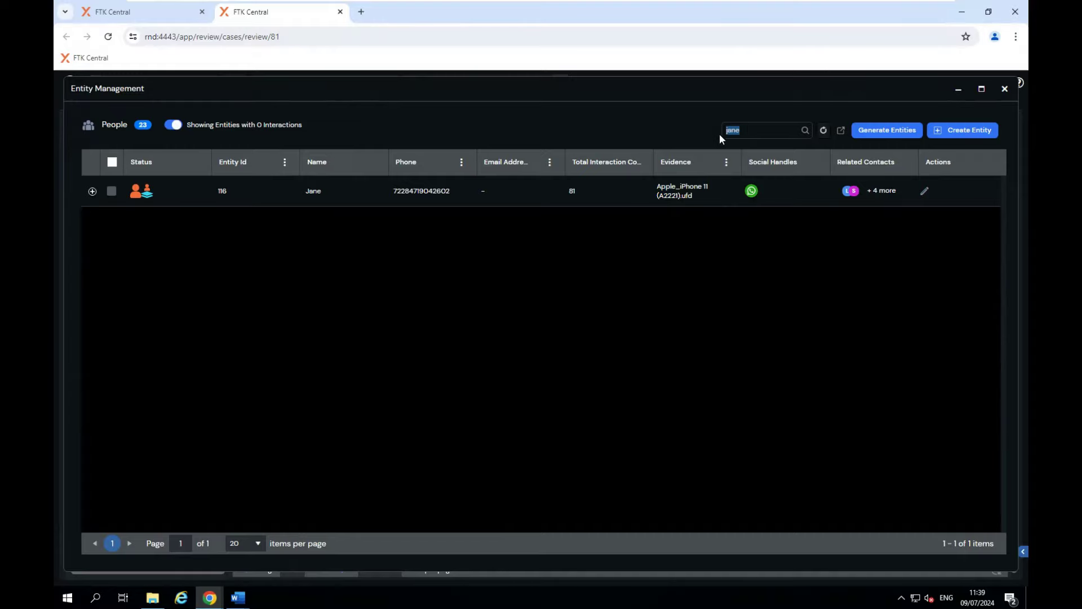
# Step: Clear the entity search, show the accounts linked to entity 5, and open its details at the communicators graph
pyautogui.press('BackSpace')
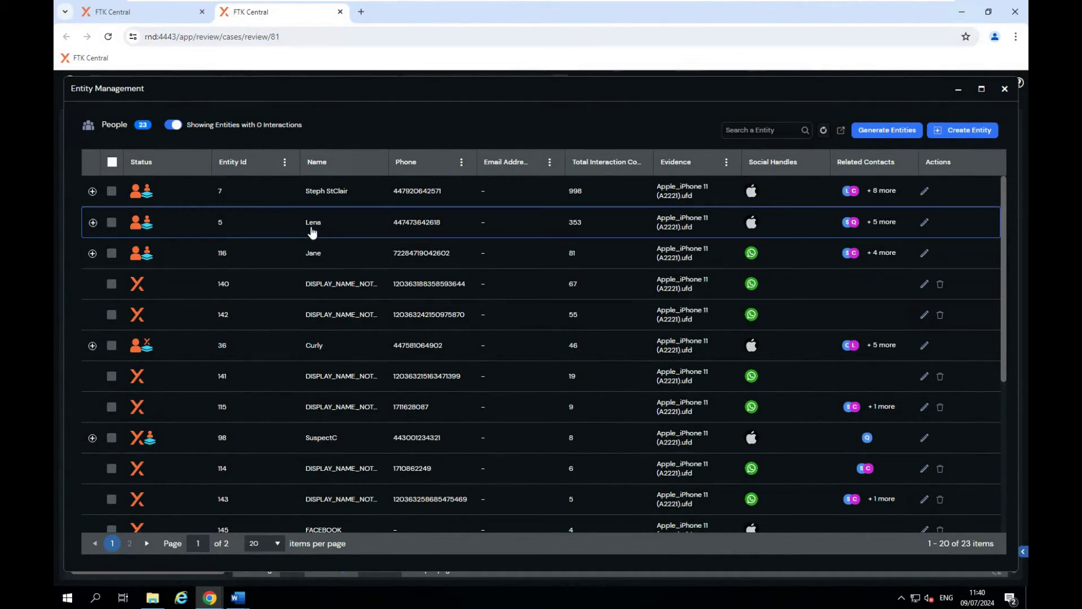
pyautogui.click(92, 222)
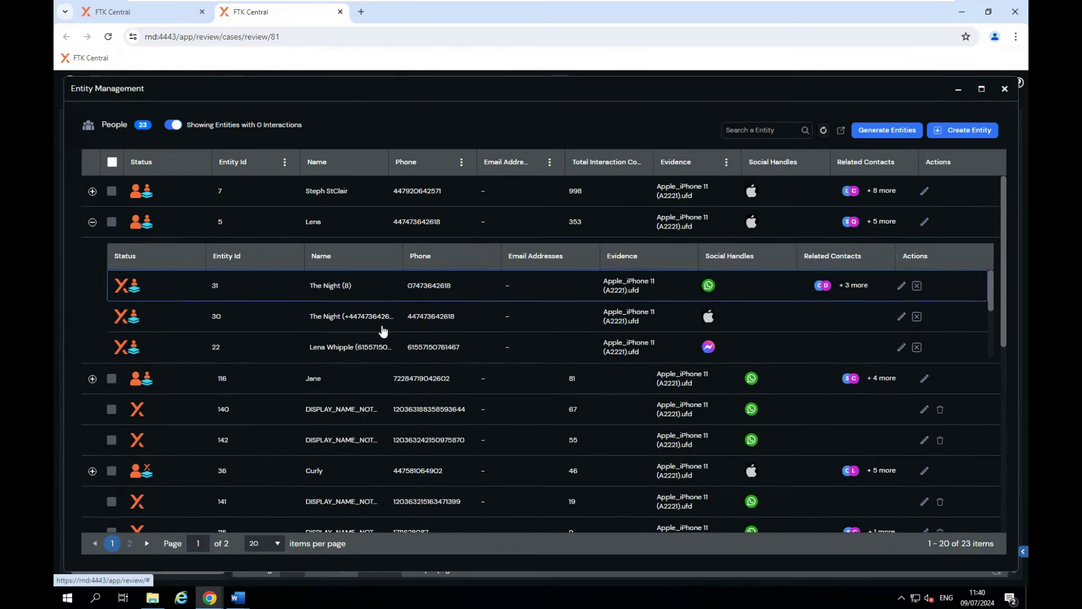
pyautogui.click(313, 223)
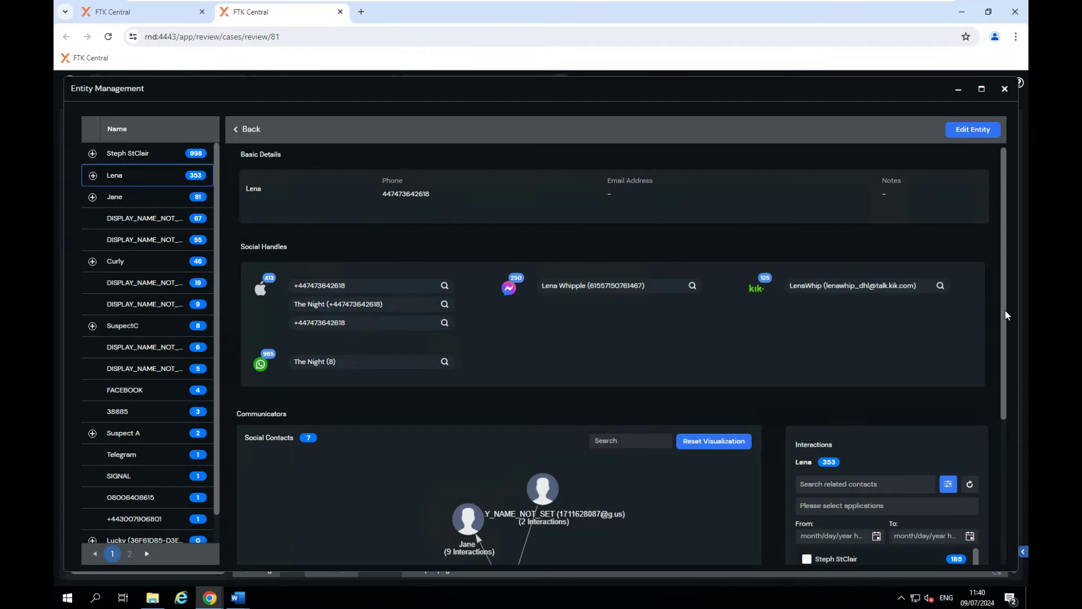
pyautogui.moveTo(1006, 310); pyautogui.dragTo(1008, 431)
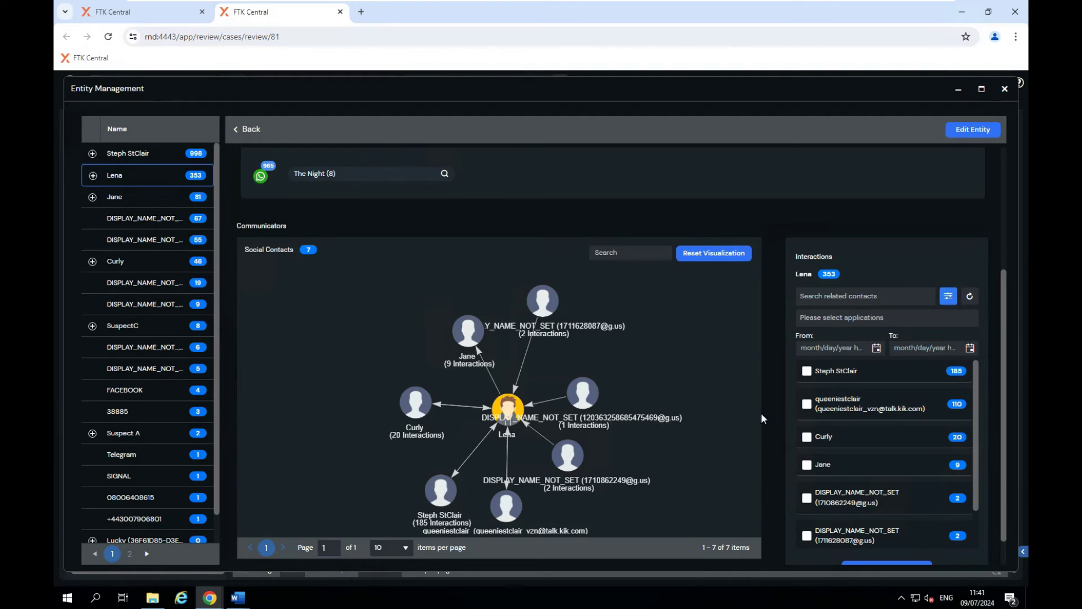
# Step: Try limiting the communicators graph to the three contacts with the most interactions, and deselect them again
pyautogui.click(807, 371)
pyautogui.click(806, 403)
pyautogui.click(806, 436)
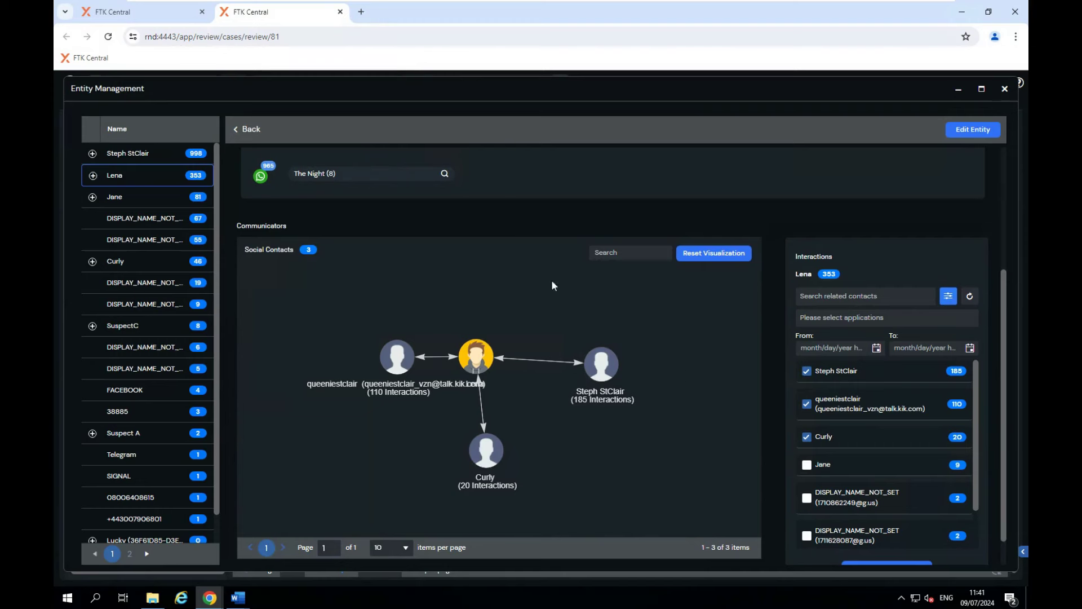
pyautogui.click(806, 371)
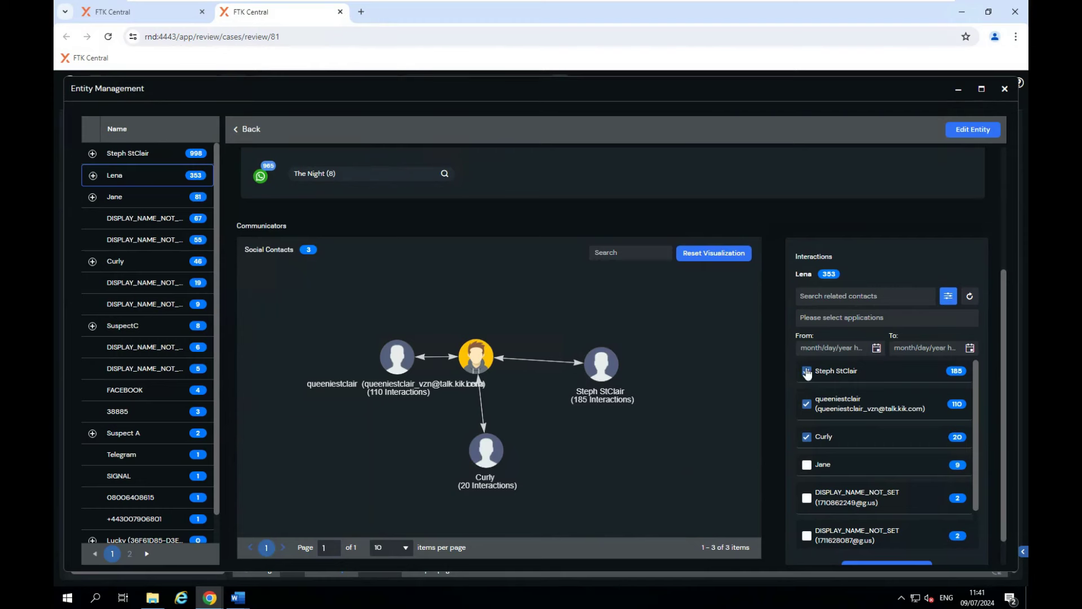
pyautogui.click(807, 404)
pyautogui.click(806, 436)
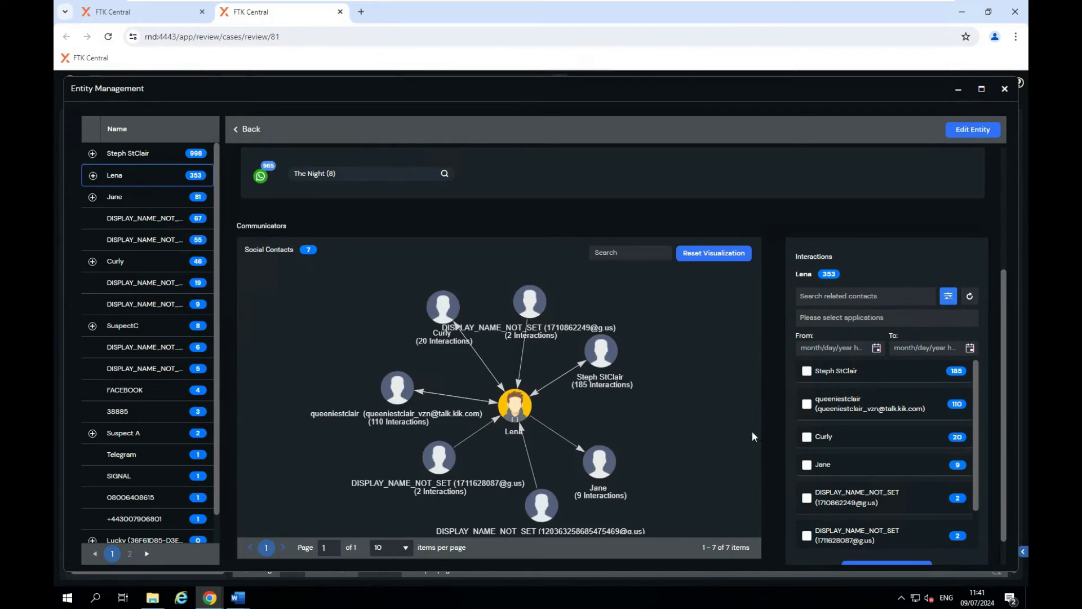
# Step: Try filtering the entity's interactions by the WhatsApp application, and remove that application filter again
pyautogui.click(920, 318)
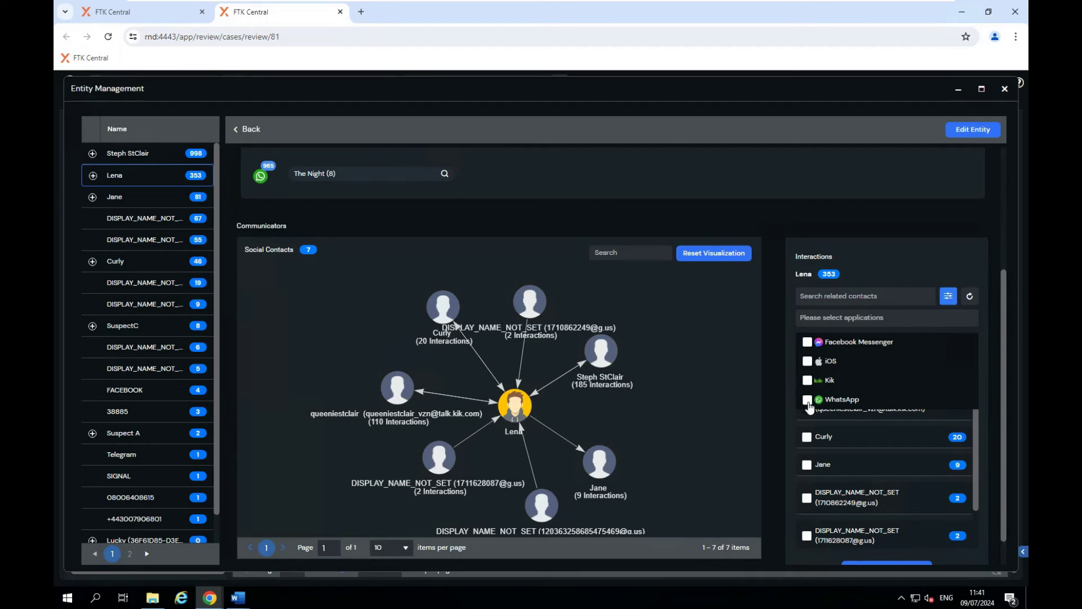
pyautogui.click(808, 400)
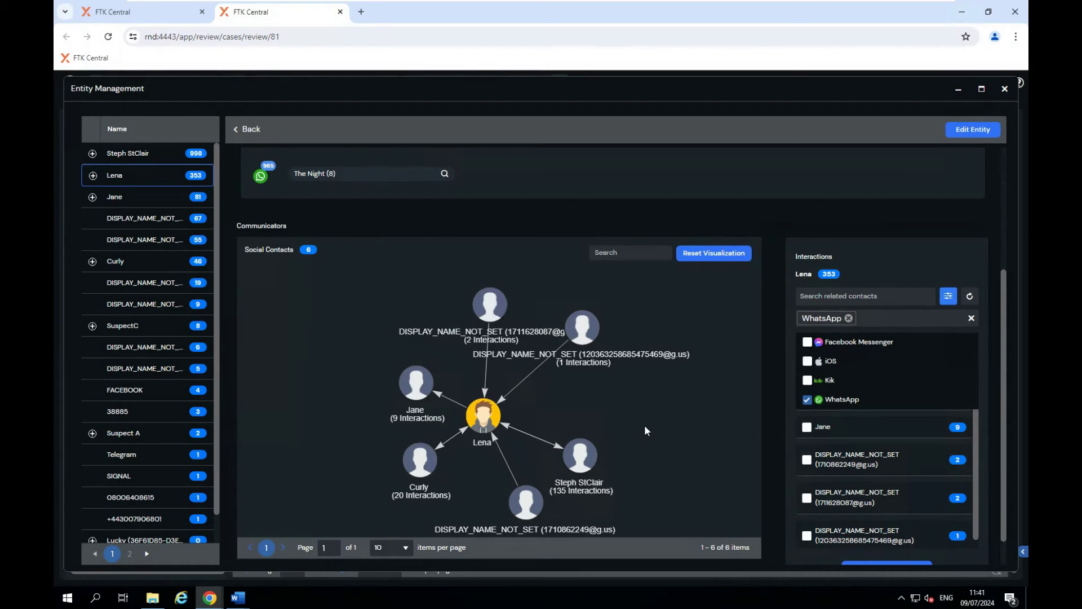
pyautogui.click(814, 403)
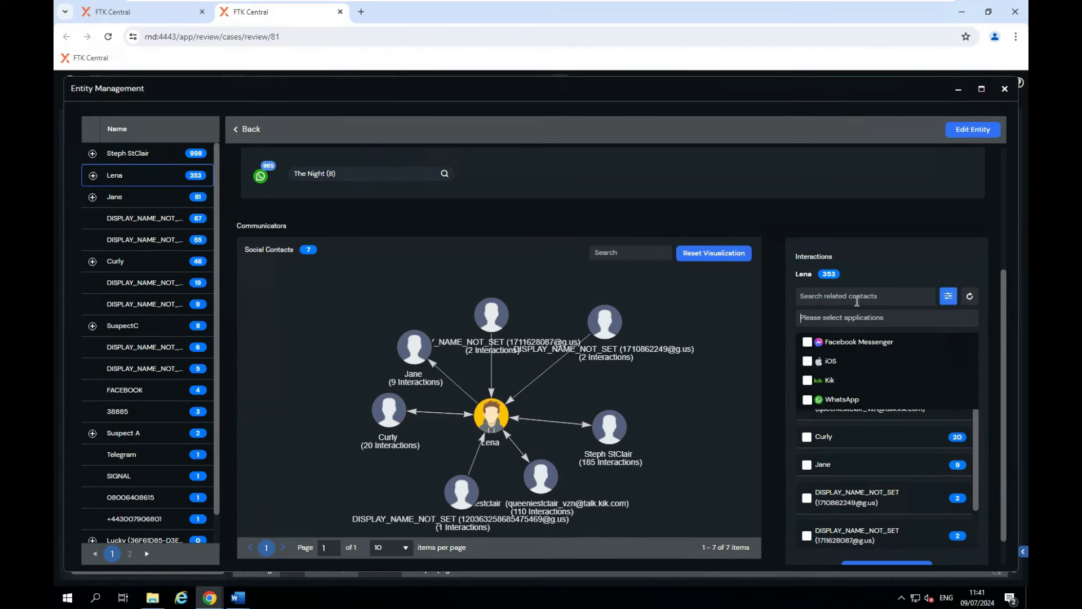
pyautogui.click(791, 340)
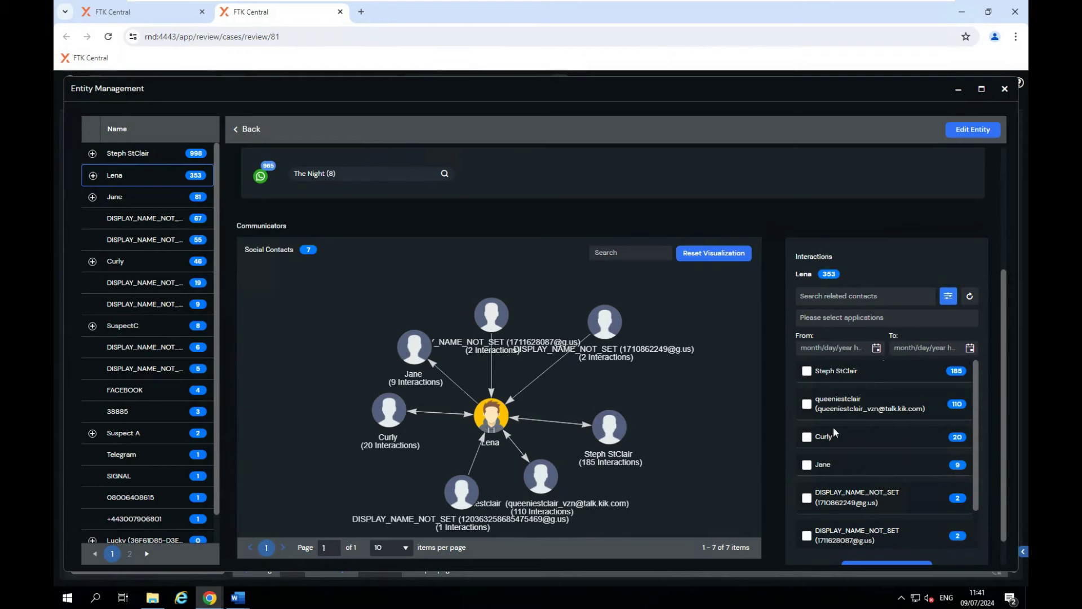
# Step: Select the three related contacts with the most interactions and apply that interaction filter to the item list
pyautogui.click(807, 372)
pyautogui.click(806, 403)
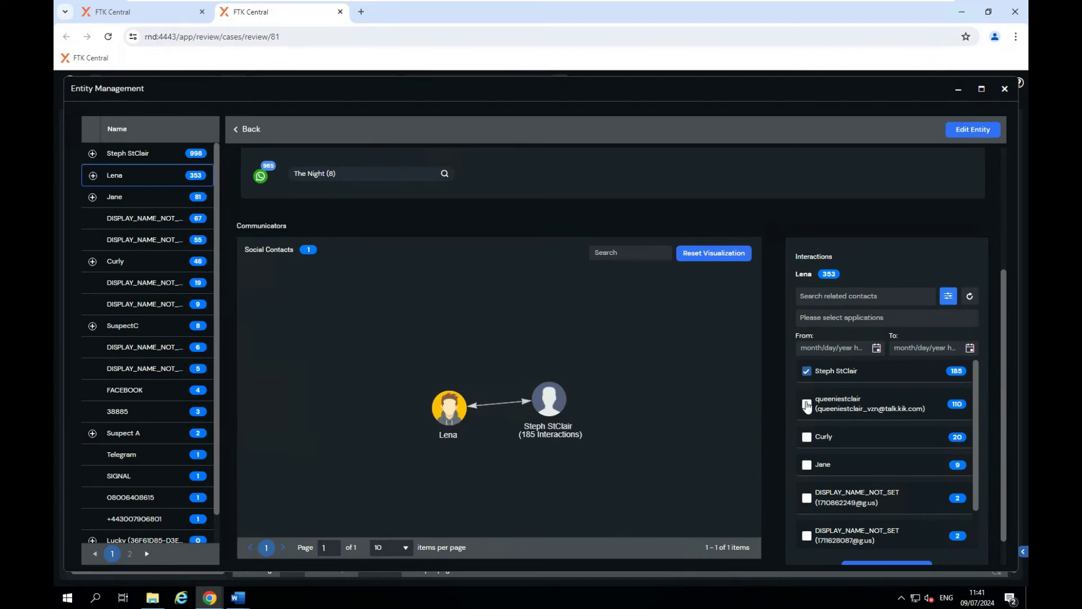
pyautogui.click(807, 437)
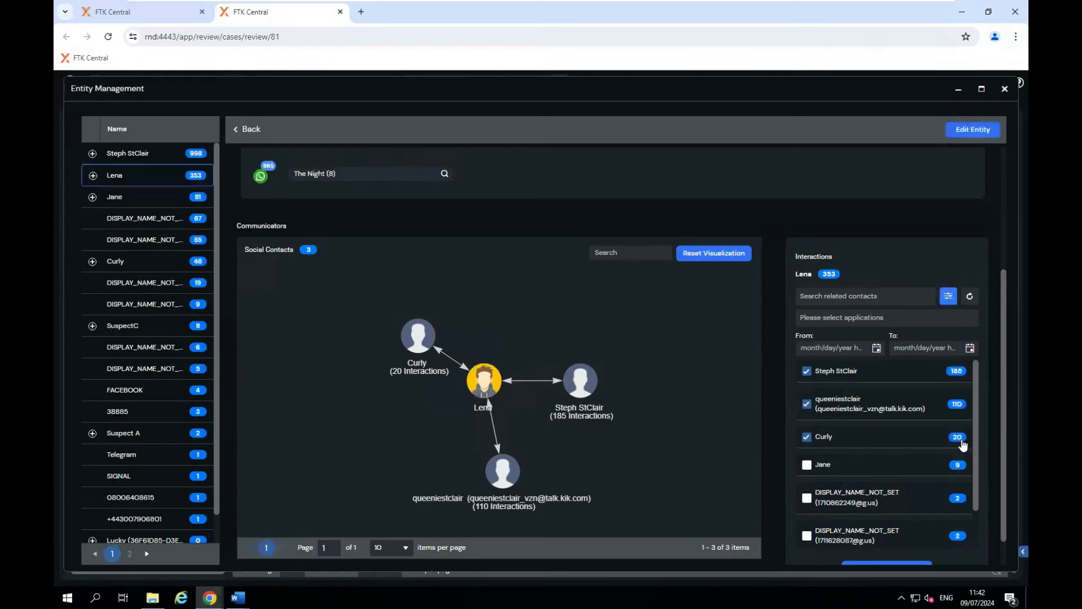
pyautogui.scroll(-2, 967, 446)
pyautogui.scroll(-1, 969, 447)
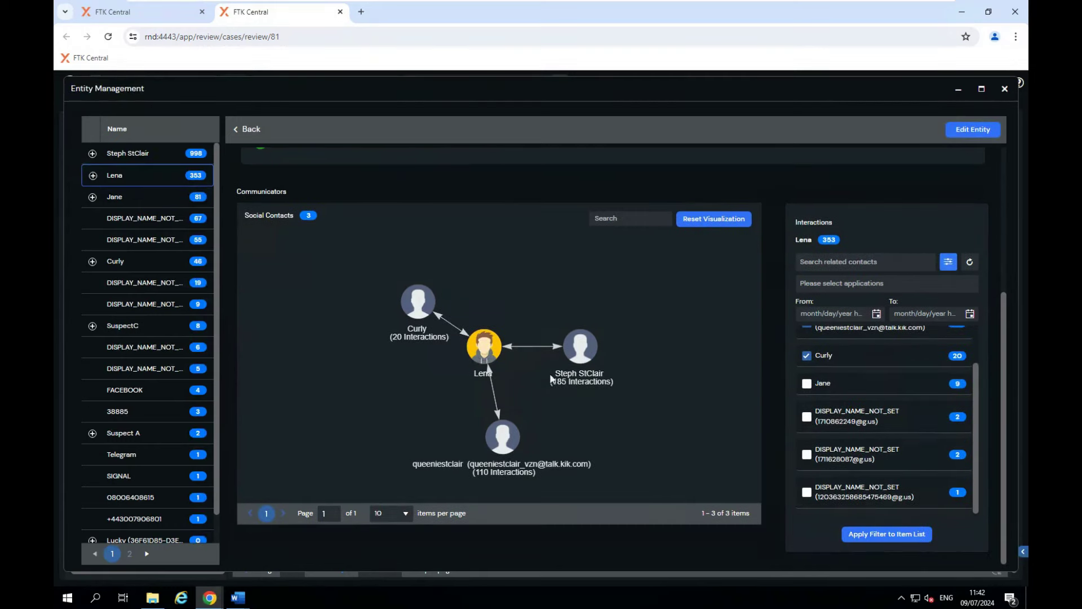
pyautogui.click(899, 538)
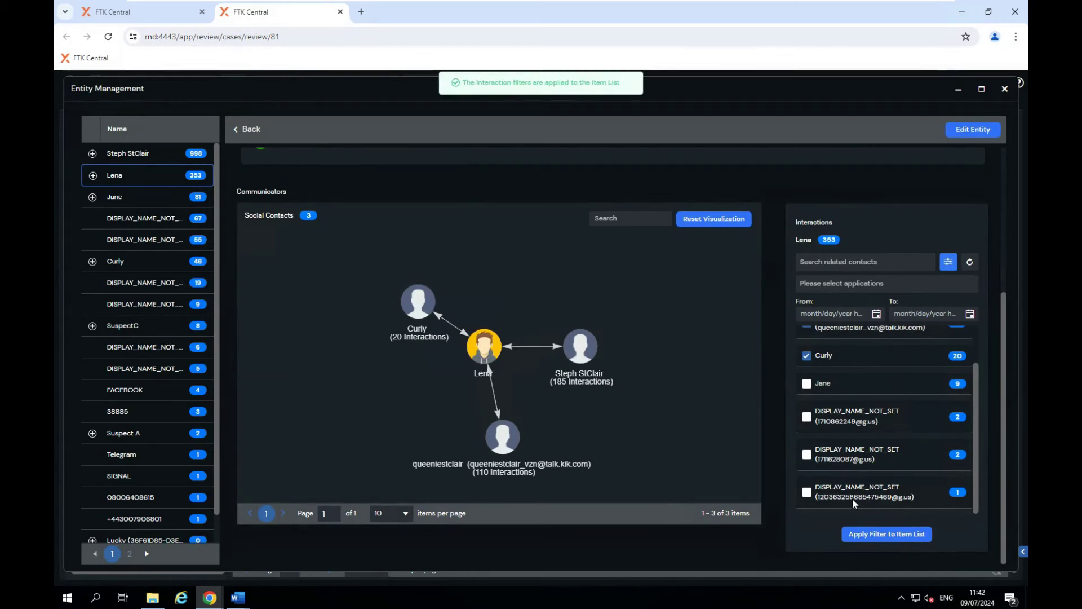
# Step: Minimize Entity Management and show the second message of the filtered item list in the file viewer
pyautogui.scroll(3, 877, 238)
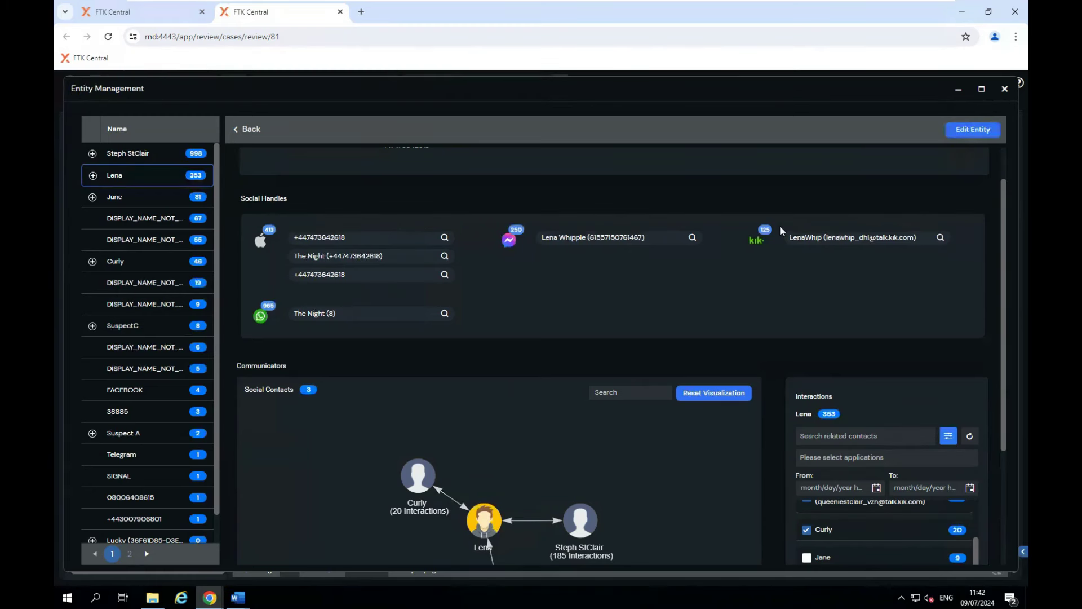
pyautogui.click(959, 88)
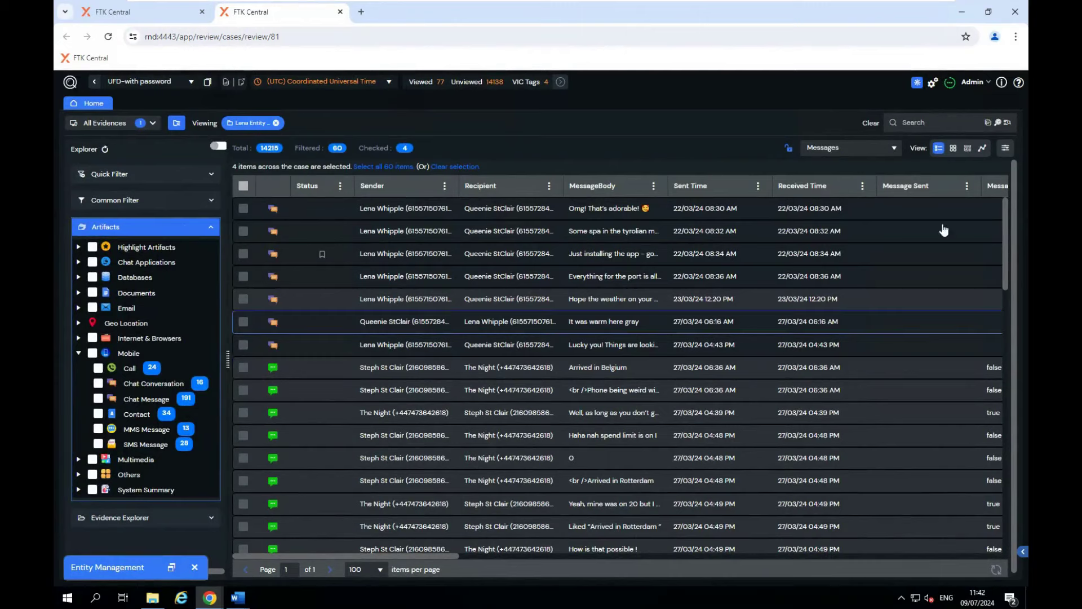
pyautogui.click(1023, 551)
pyautogui.click(1016, 119)
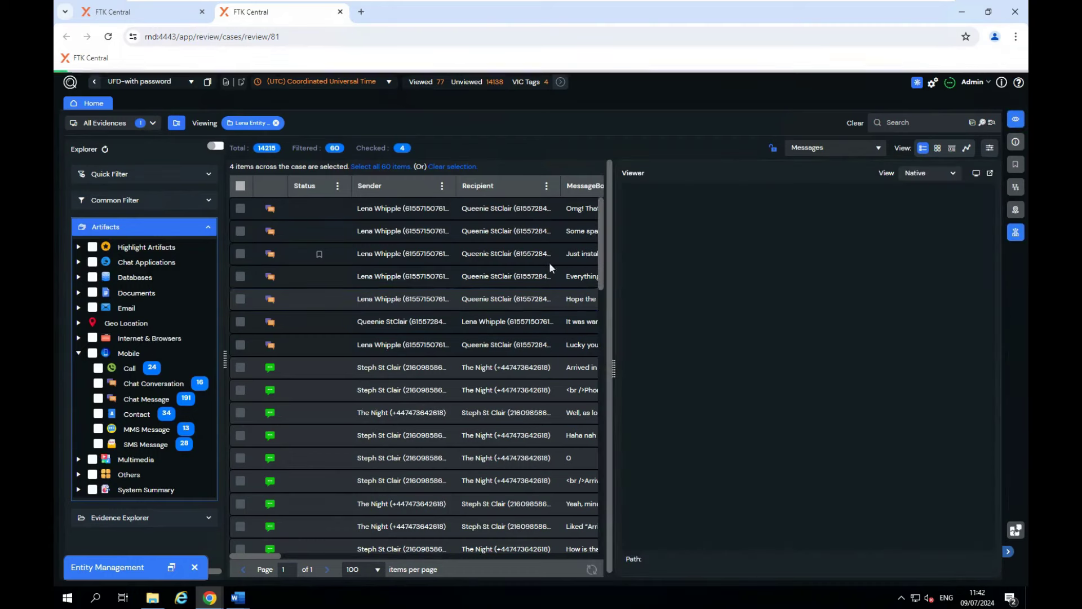
pyautogui.click(398, 231)
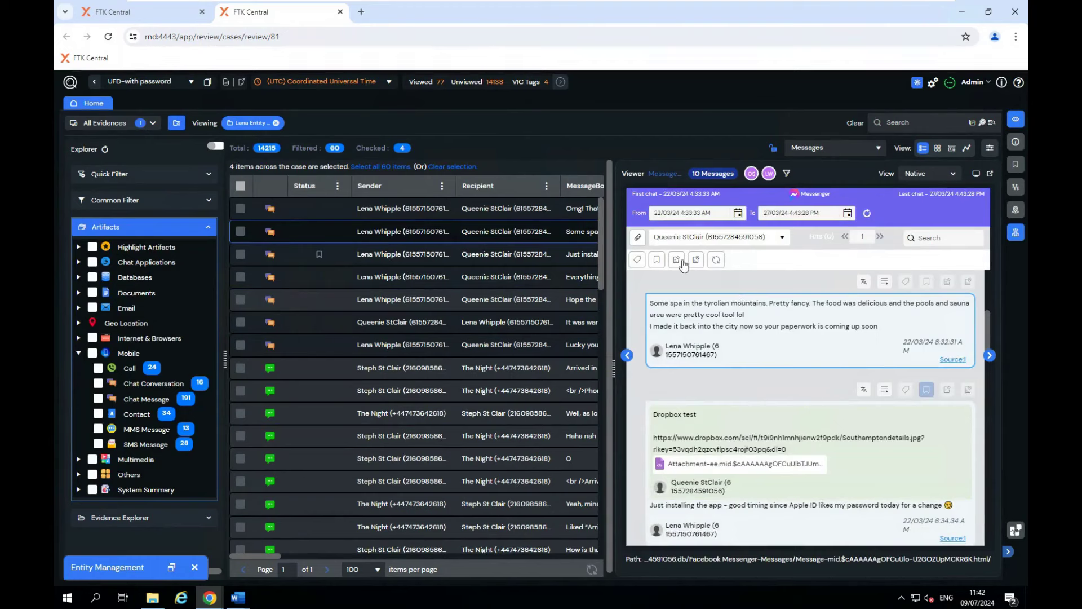
# Step: Assign the Evidence bookmark from the Admin group to the chat message starting "Everything for the port is all sorted"
pyautogui.click(658, 261)
pyautogui.click(709, 261)
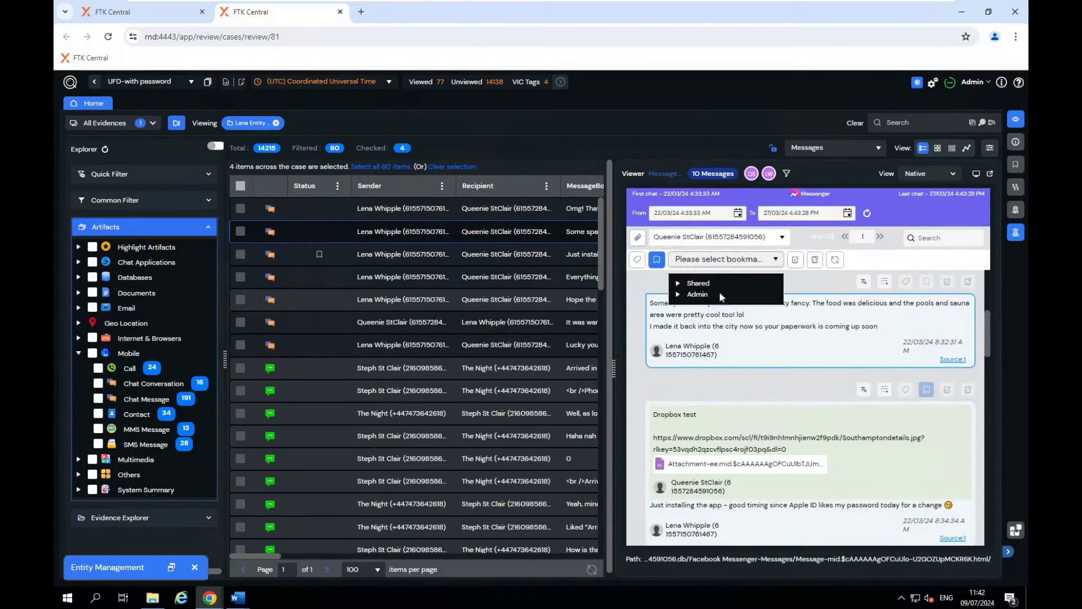
pyautogui.click(697, 295)
pyautogui.click(694, 260)
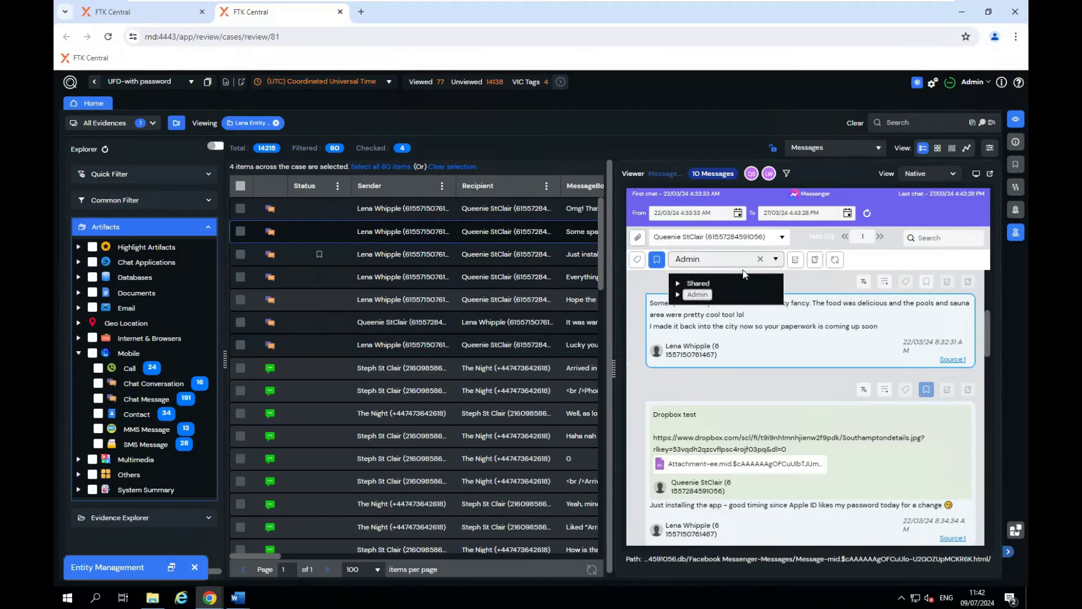
pyautogui.click(679, 295)
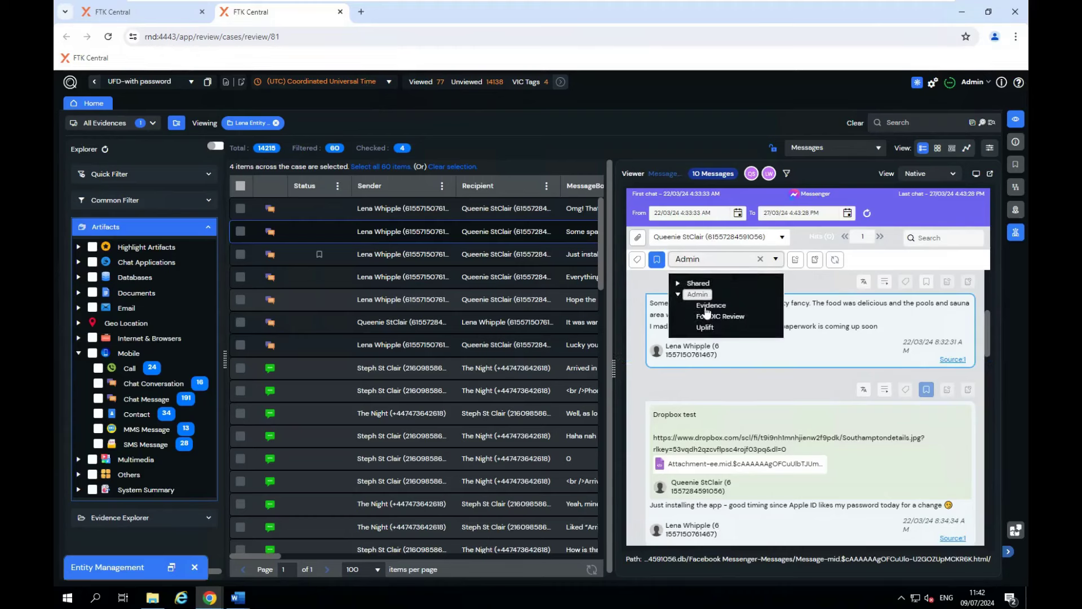
pyautogui.click(707, 307)
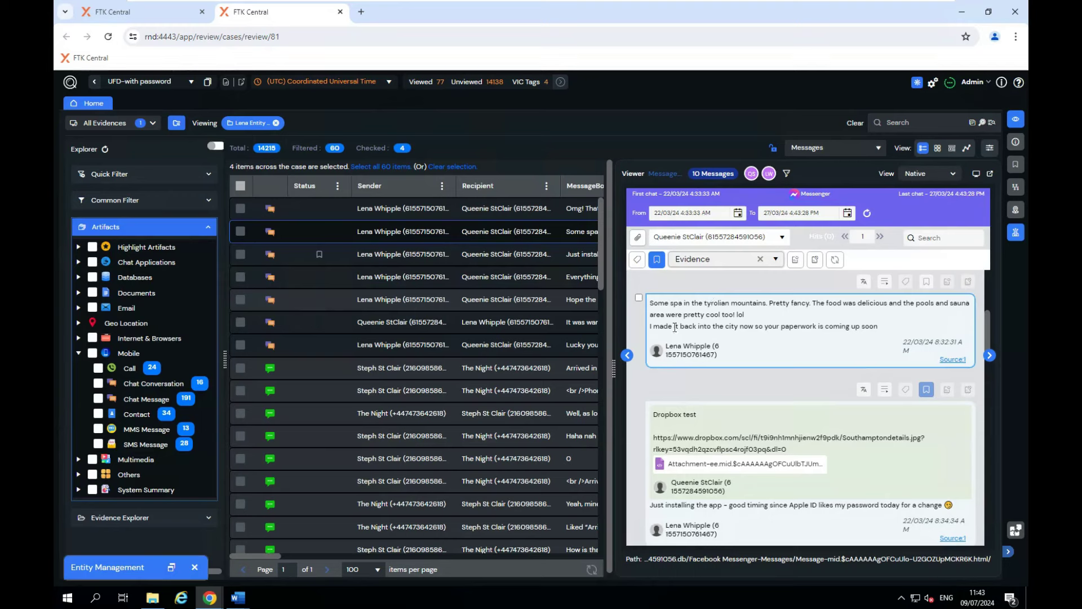
pyautogui.scroll(-5, 753, 369)
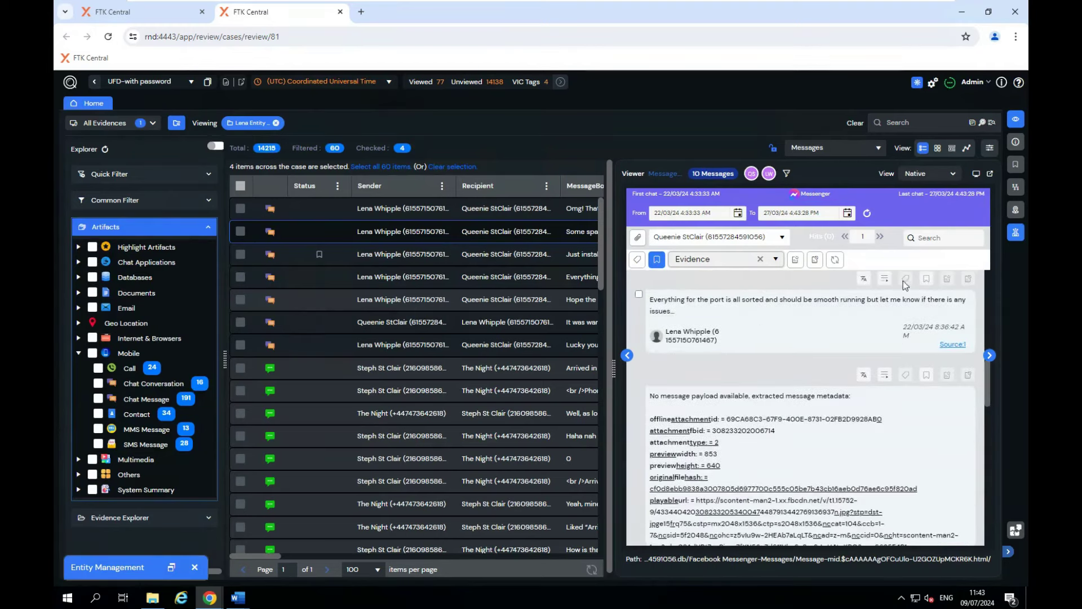
pyautogui.click(926, 279)
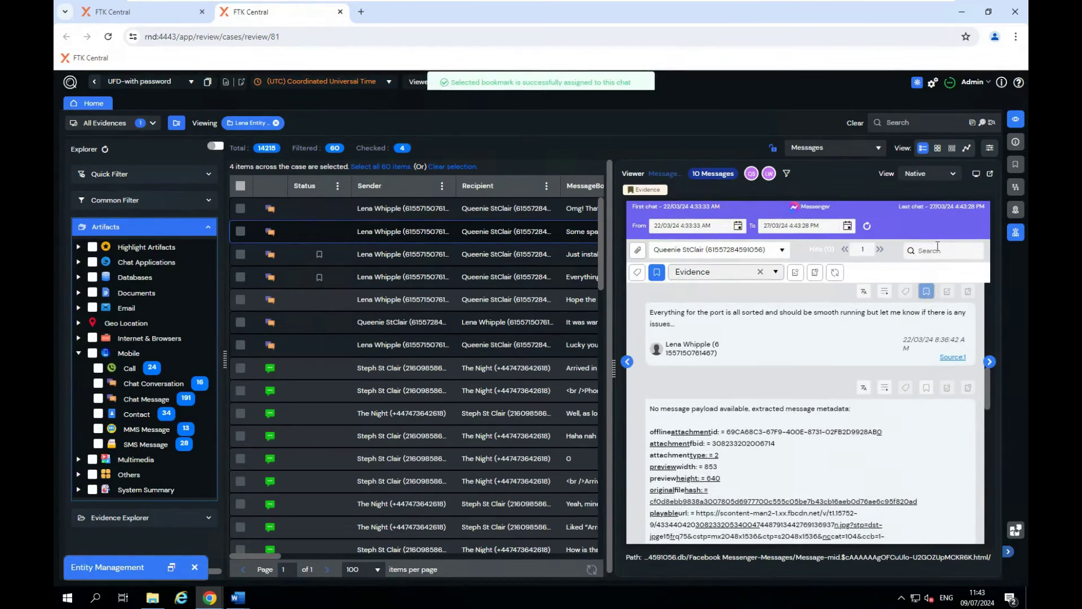
# Step: Look through the filtered messages and the open conversation, search the conversation for "good", and clear the search
pyautogui.scroll(-3, 451, 393)
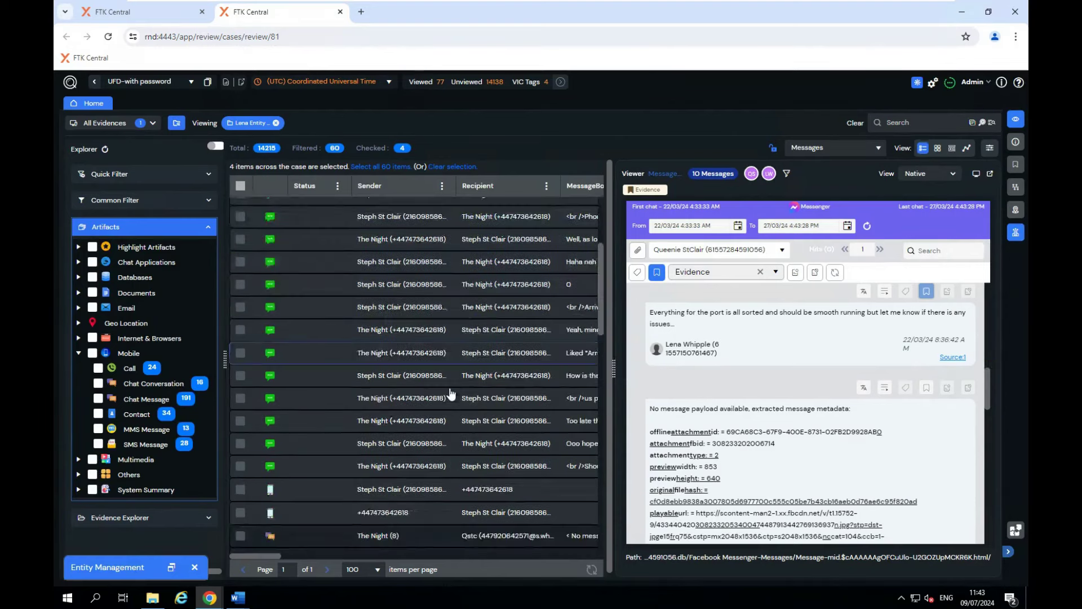
pyautogui.scroll(-3, 451, 393)
pyautogui.scroll(-3, 841, 424)
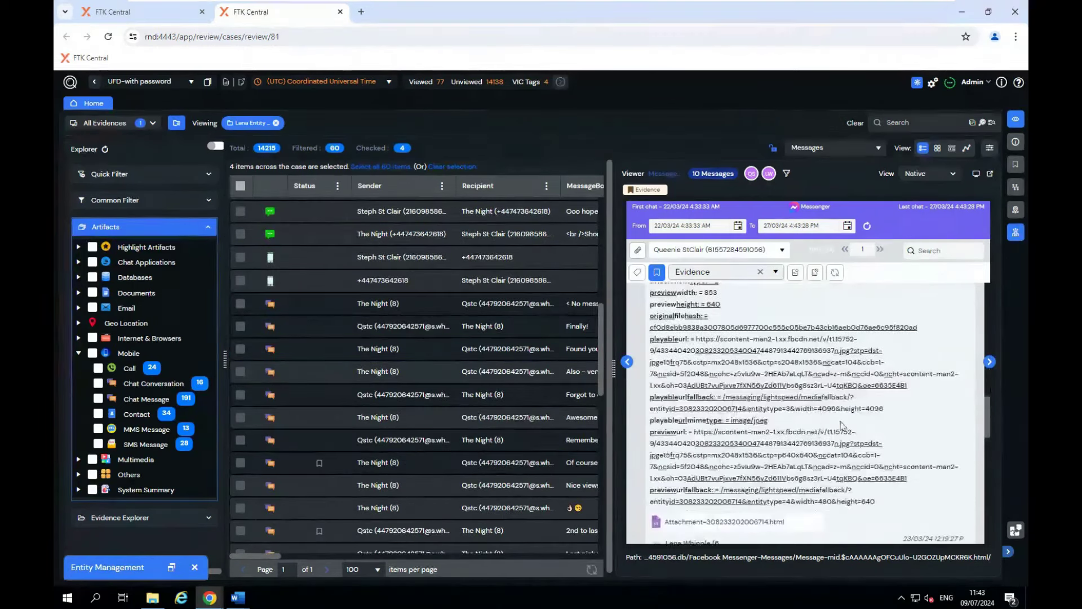
pyautogui.scroll(-1, 842, 424)
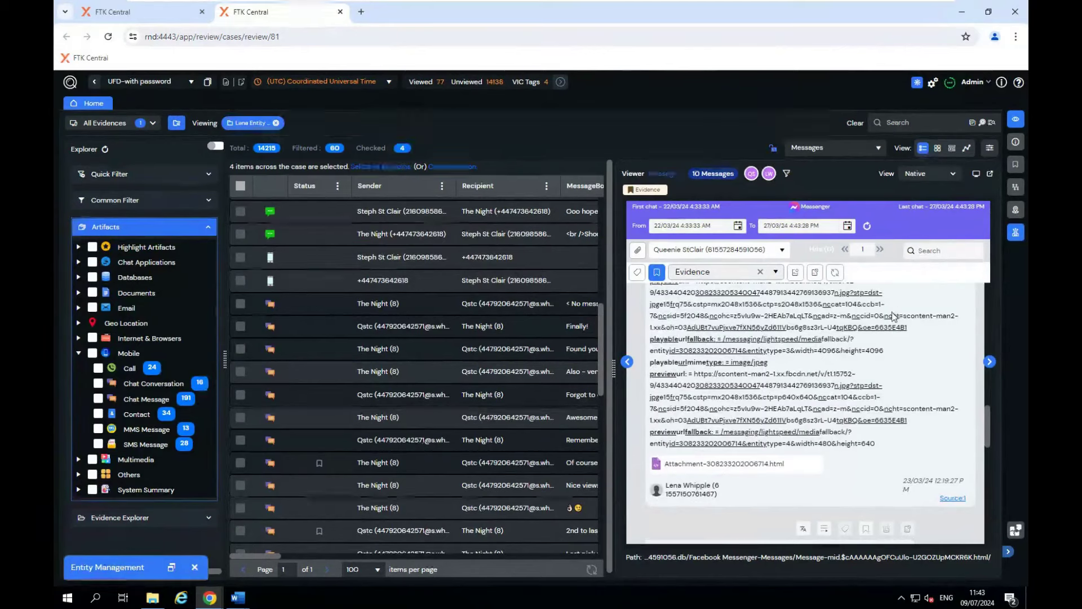
pyautogui.scroll(5, 892, 317)
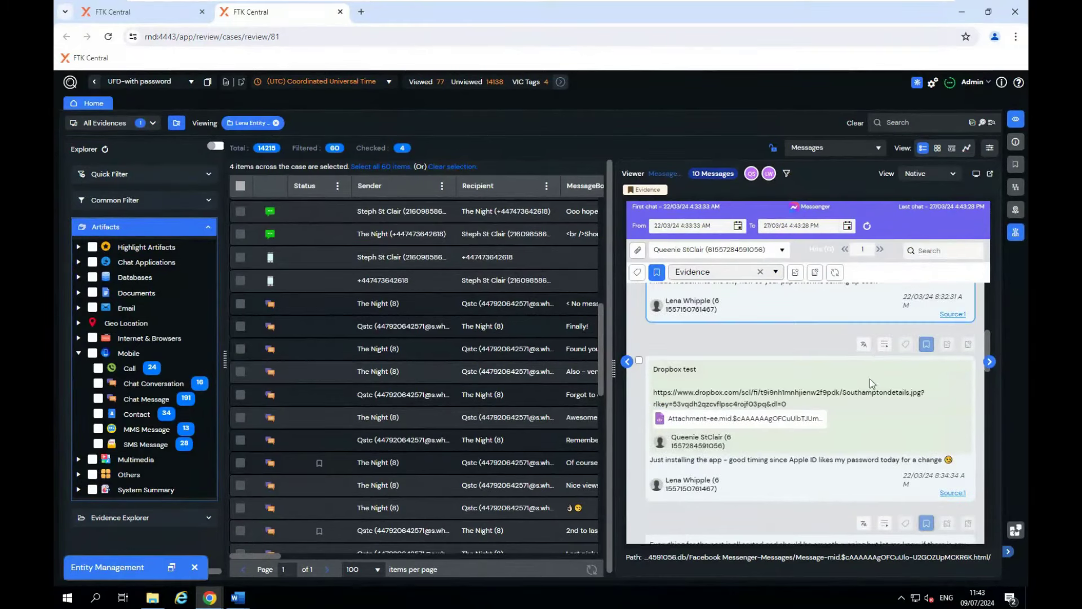
pyautogui.click(927, 252)
pyautogui.write('good')
pyautogui.press('BackSpace')
pyautogui.press('BackSpace')
pyautogui.press('BackSpace')
pyautogui.press('BackSpace')
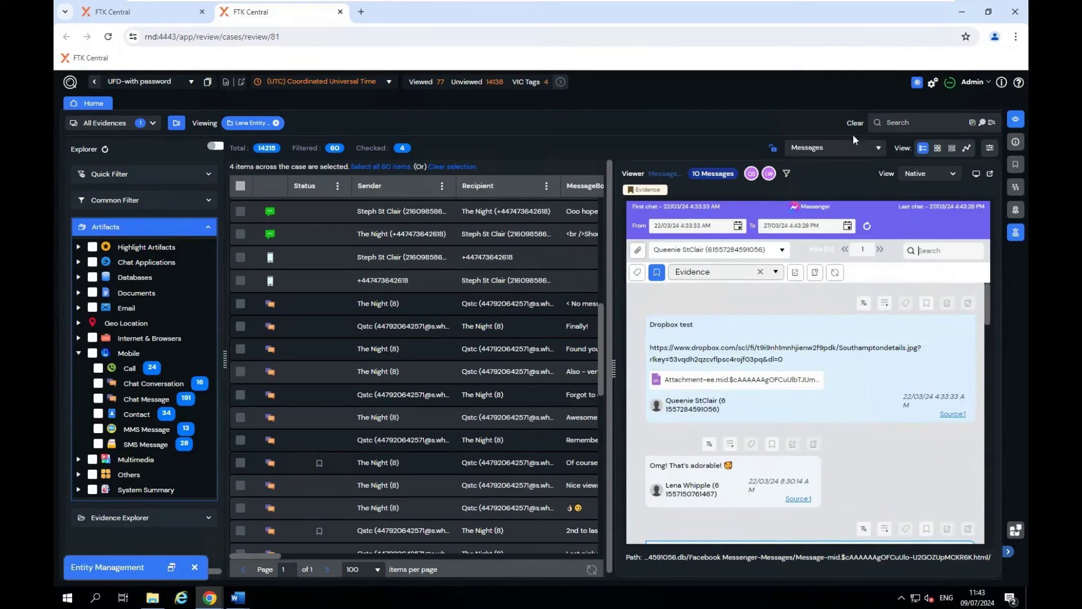
# Step: Switch the items to thumbnail view, remove the entity filter, expand the Multimedia artifacts, and browse the thumbnails
pyautogui.click(937, 149)
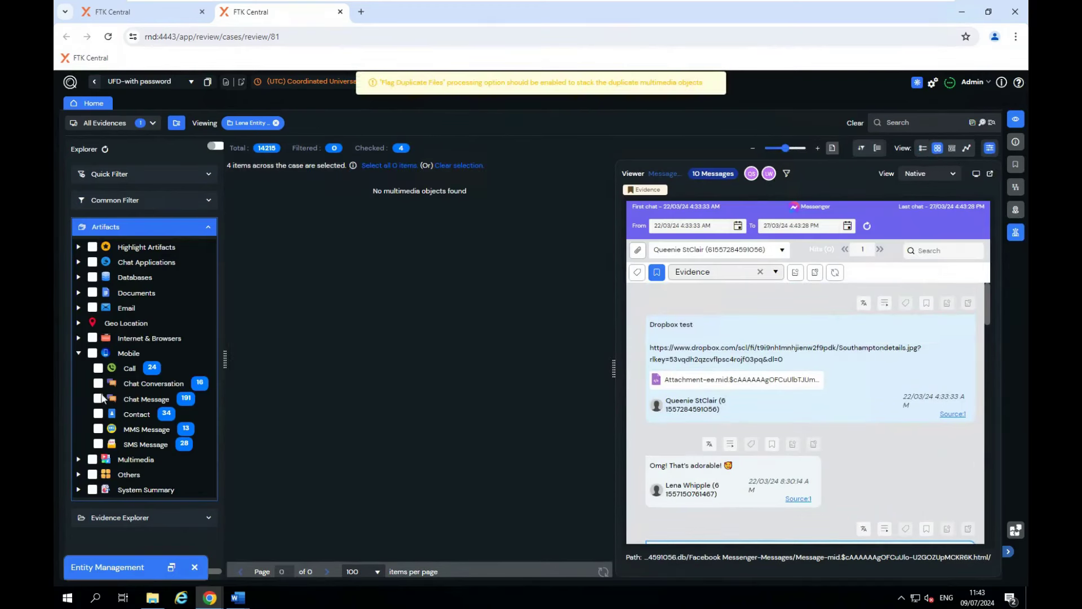
pyautogui.click(276, 123)
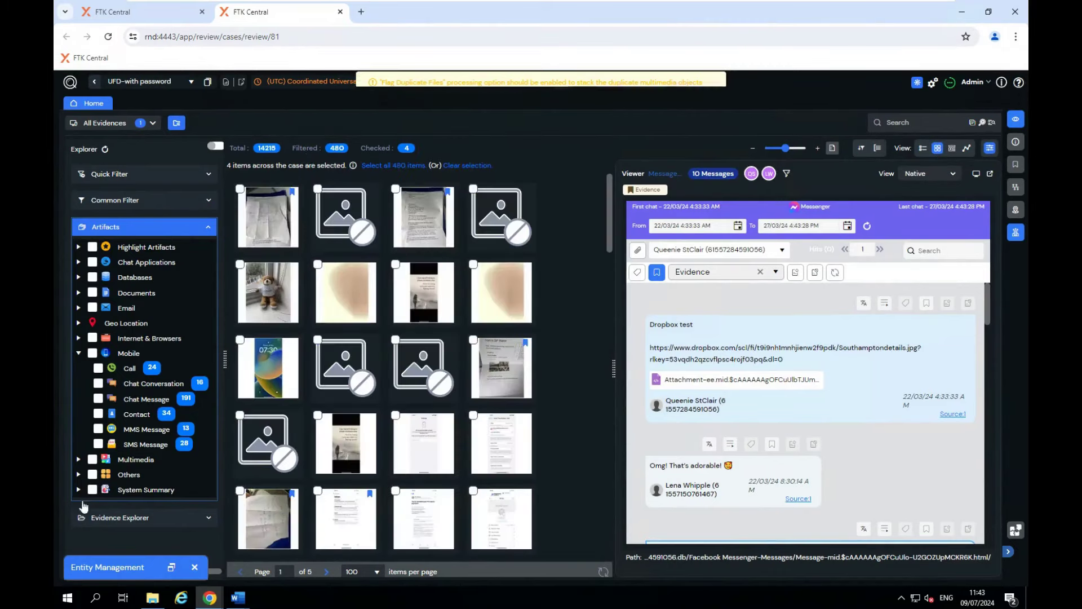
pyautogui.click(79, 459)
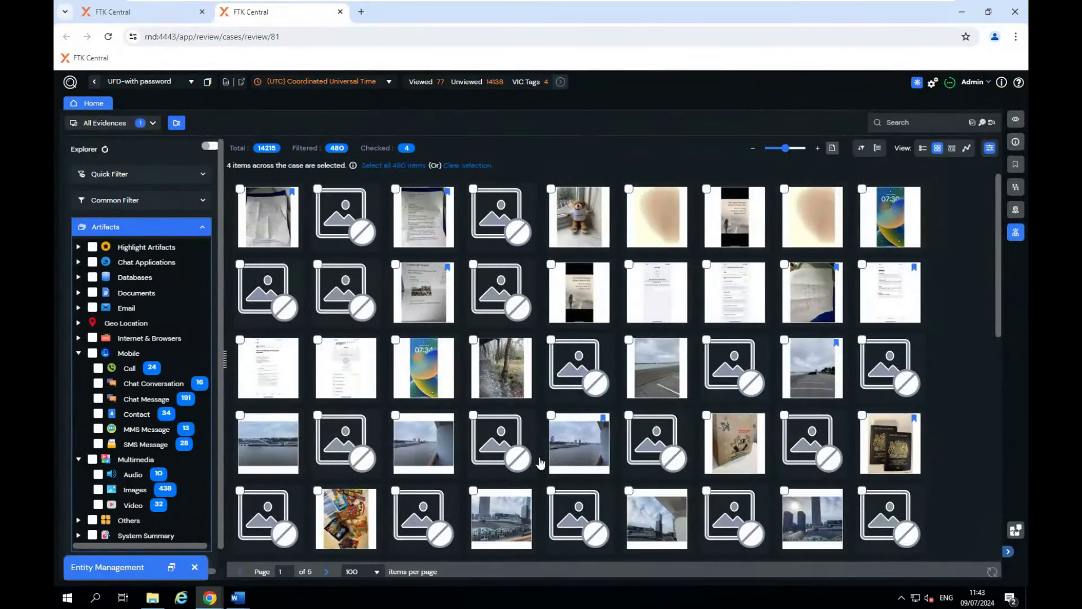
pyautogui.scroll(-10, 552, 419)
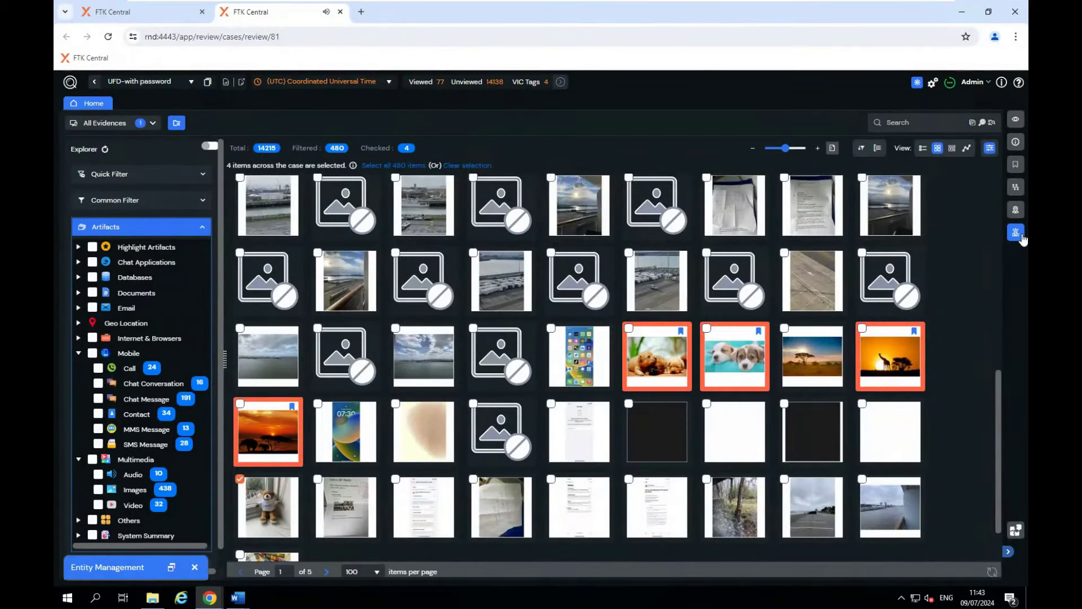
# Step: View the bookmarks available for tagging the selected media items, and return to the full thumbnail grid
pyautogui.click(1015, 187)
pyautogui.click(1016, 164)
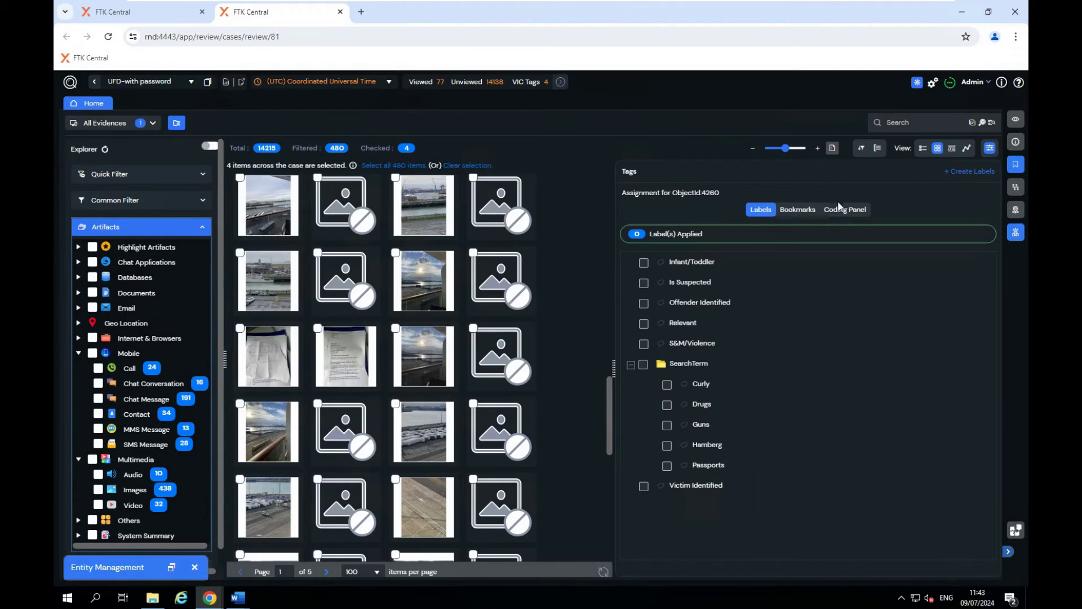
pyautogui.click(809, 210)
pyautogui.click(1016, 166)
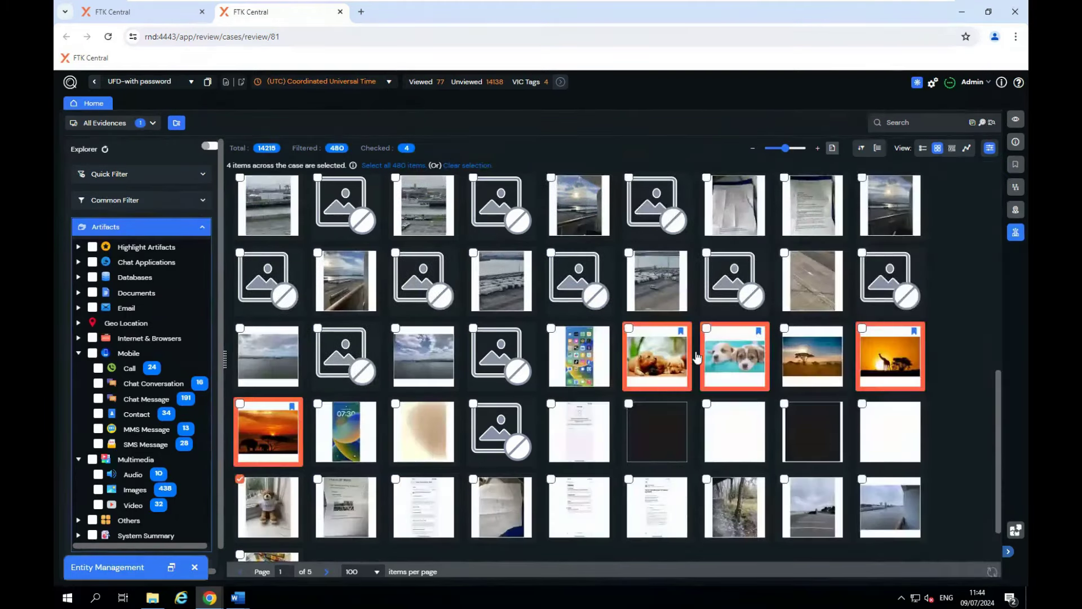
# Step: Turn on Pixelate for the media thumbnails and hide the tagged items from the grid
pyautogui.click(989, 148)
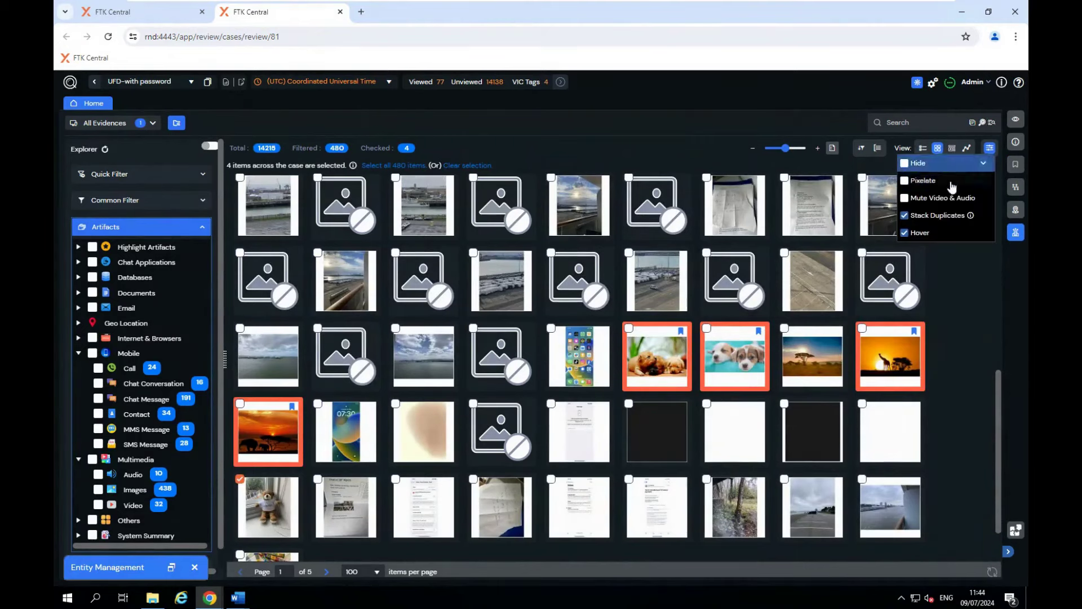
pyautogui.click(909, 181)
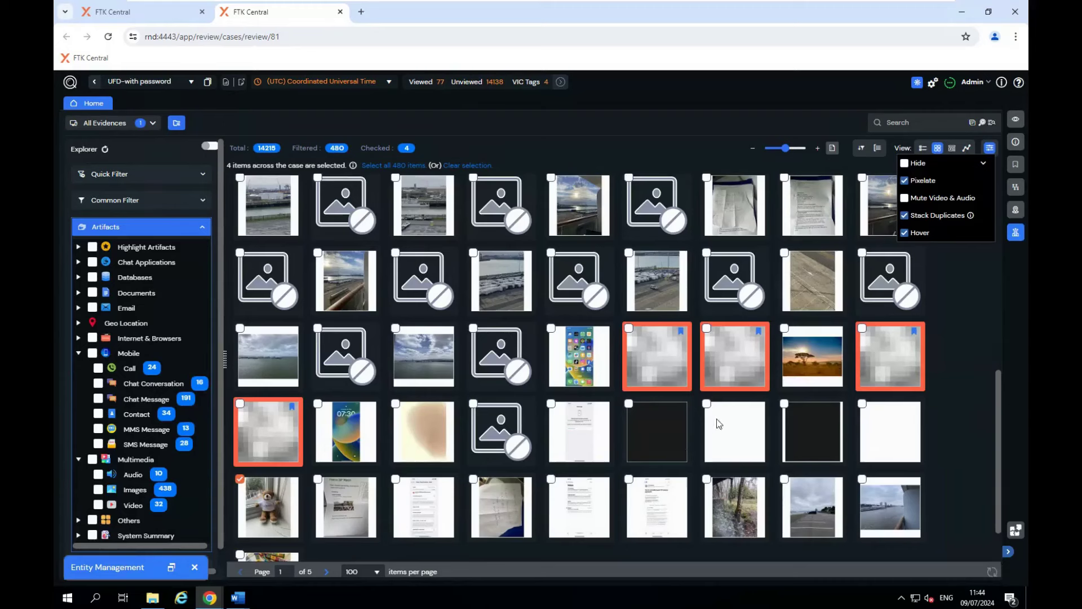
pyautogui.click(984, 165)
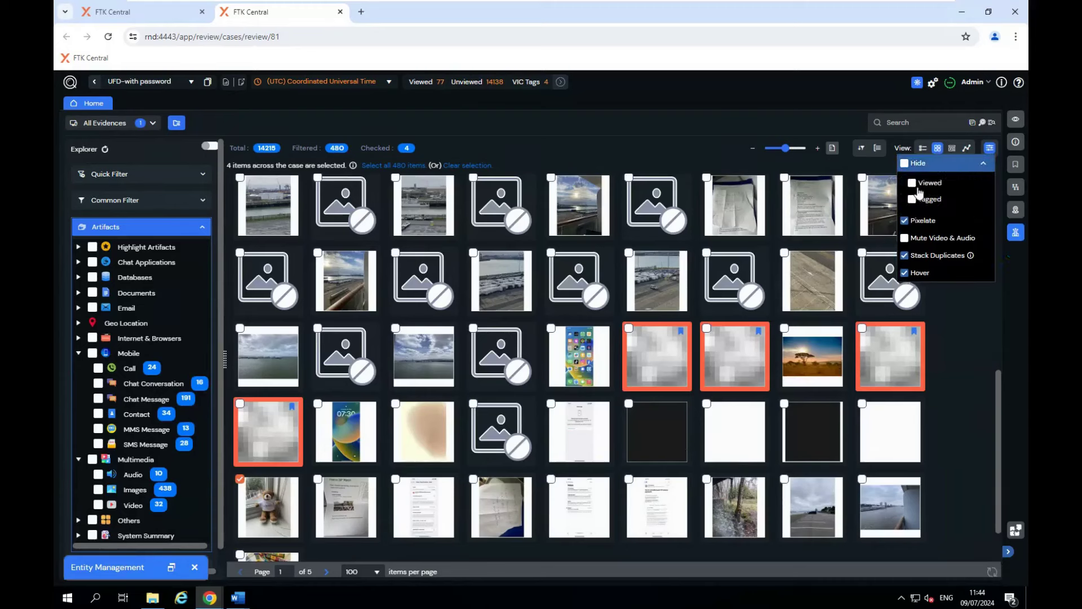
pyautogui.click(912, 200)
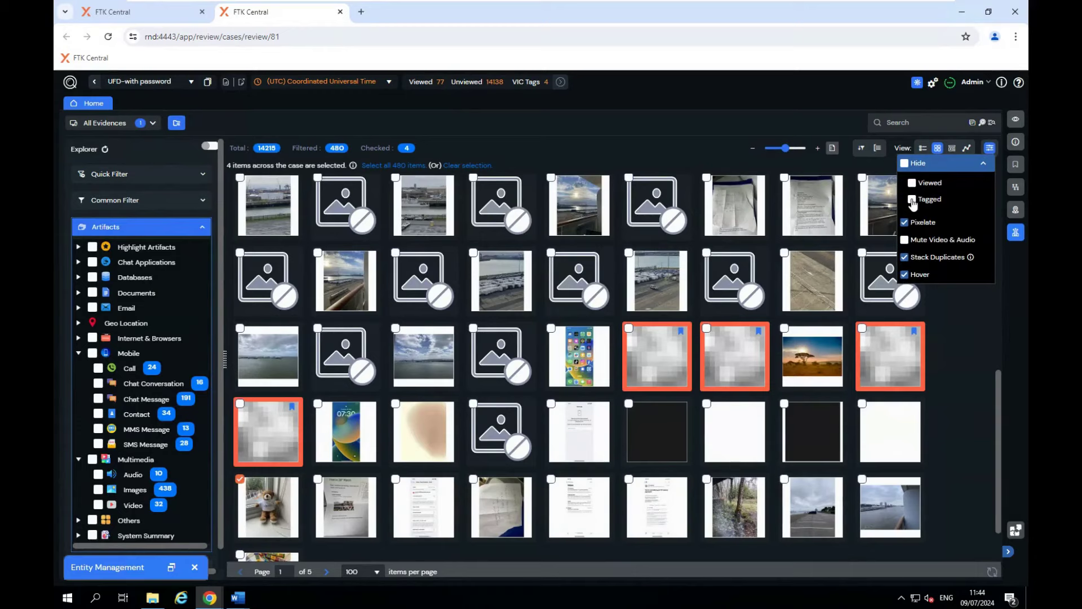
pyautogui.click(951, 343)
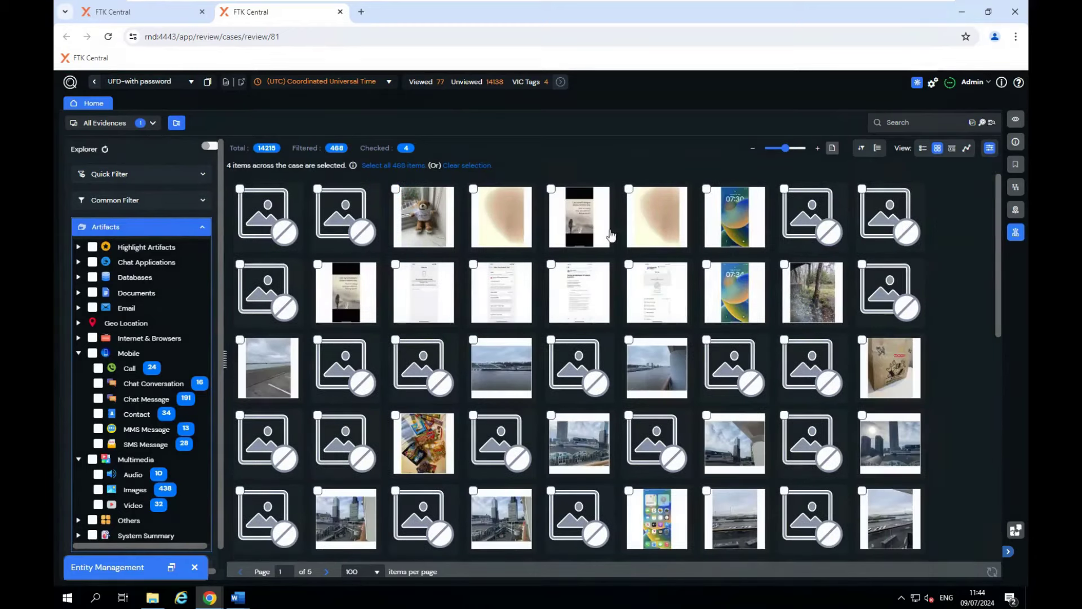
# Step: Check the teddy bear image and assign the Uplift bookmark from the Admin group to the checked items
pyautogui.click(396, 190)
pyautogui.moveTo(491, 310)
pyautogui.click(1015, 164)
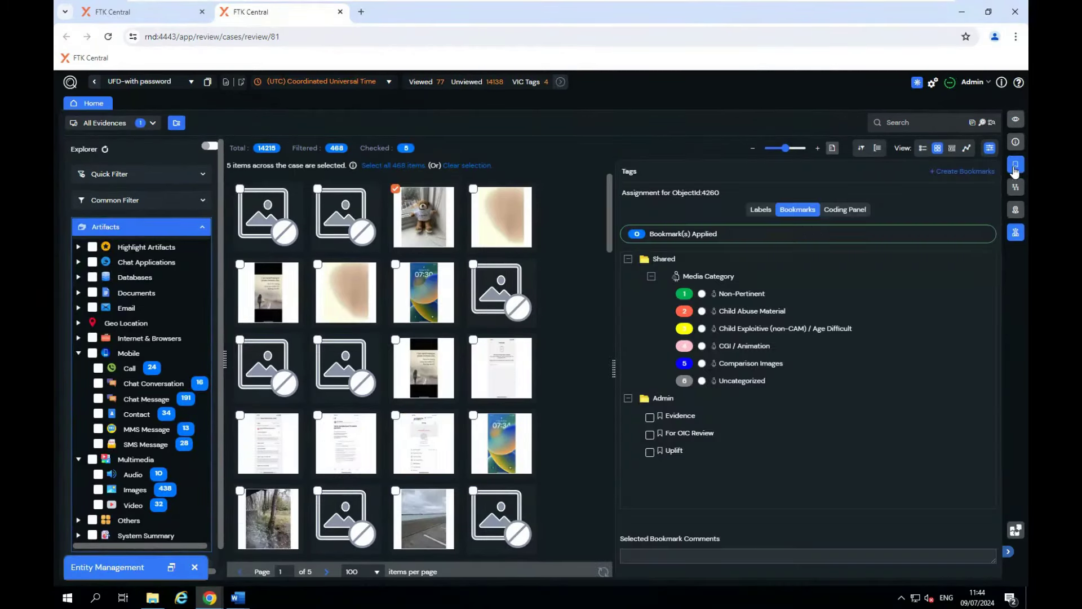
pyautogui.click(649, 452)
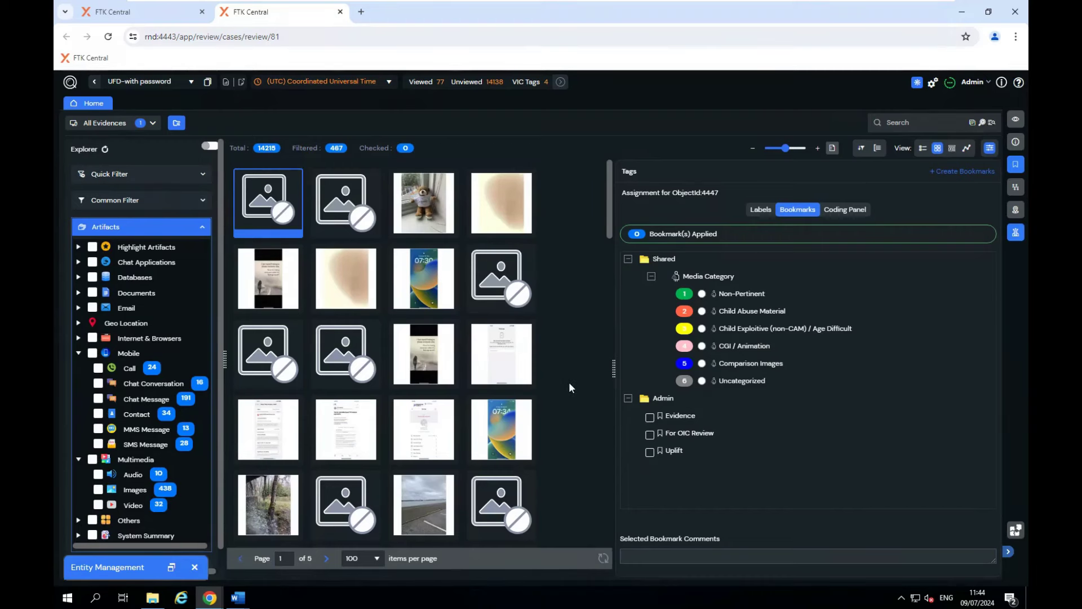
pyautogui.moveTo(409, 203)
pyautogui.click(1016, 165)
pyautogui.click(1016, 168)
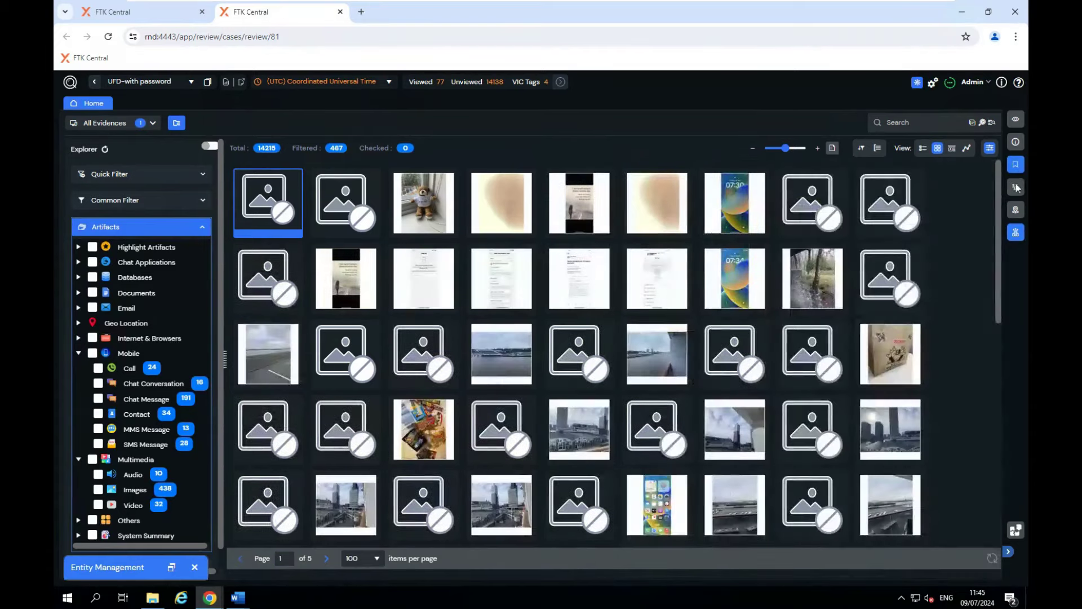
# Step: Review the Chat Message artifacts grouped by column values, clear the filter, and view all items in the timeline view
pyautogui.click(953, 149)
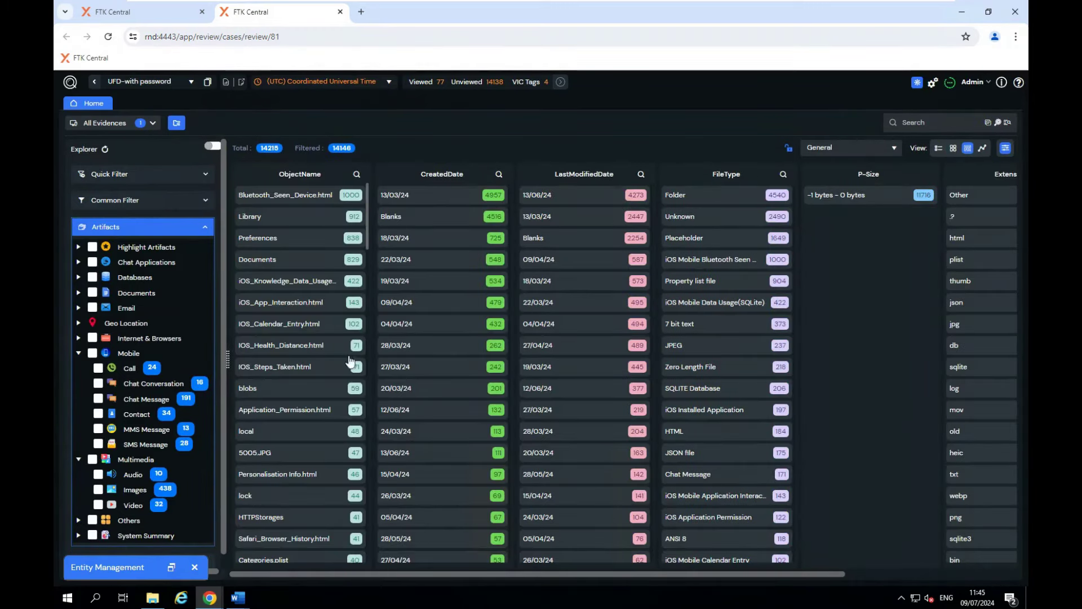
pyautogui.click(98, 398)
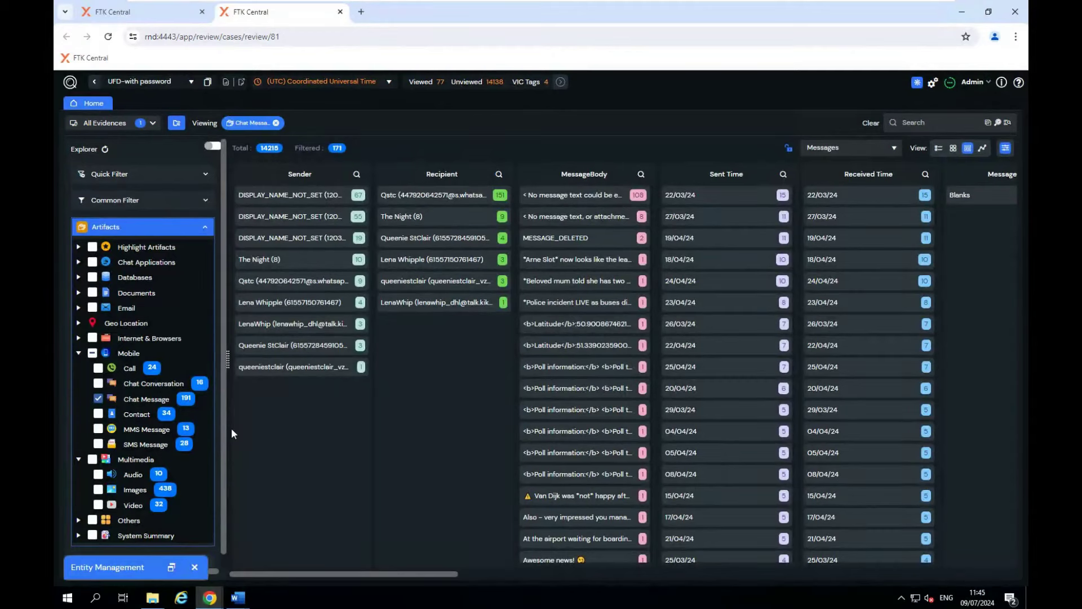
pyautogui.click(275, 123)
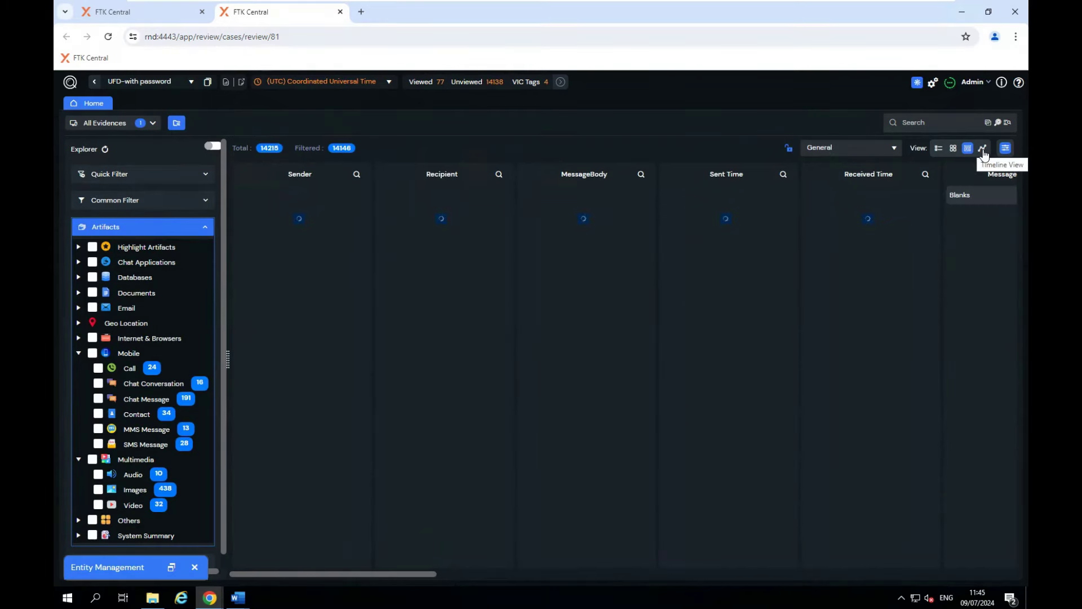
pyautogui.click(983, 149)
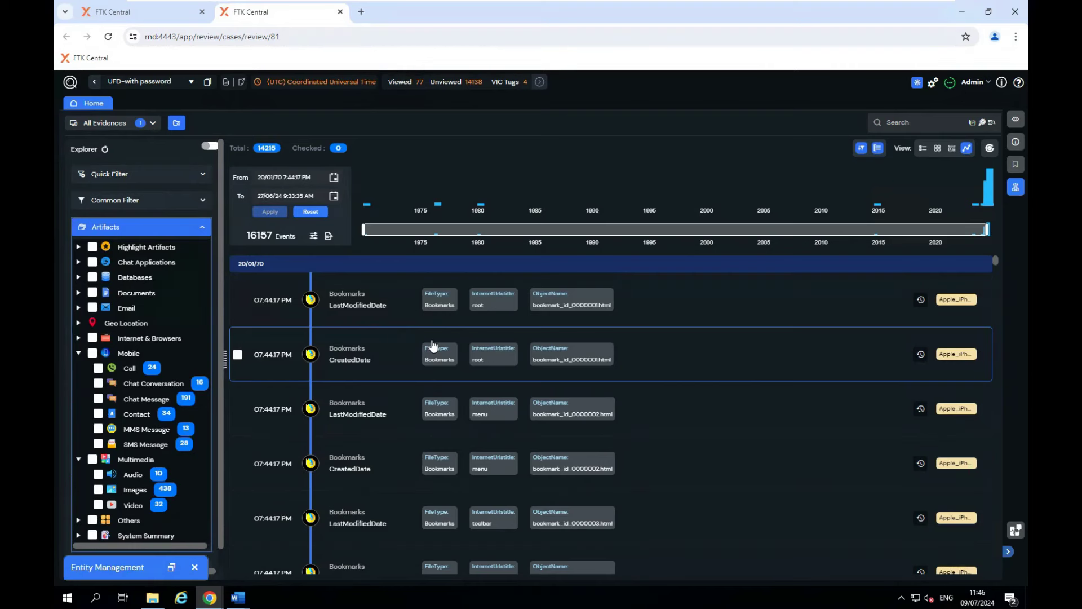
# Step: Start a detail report for the case from the Analysis Report template
pyautogui.click(226, 83)
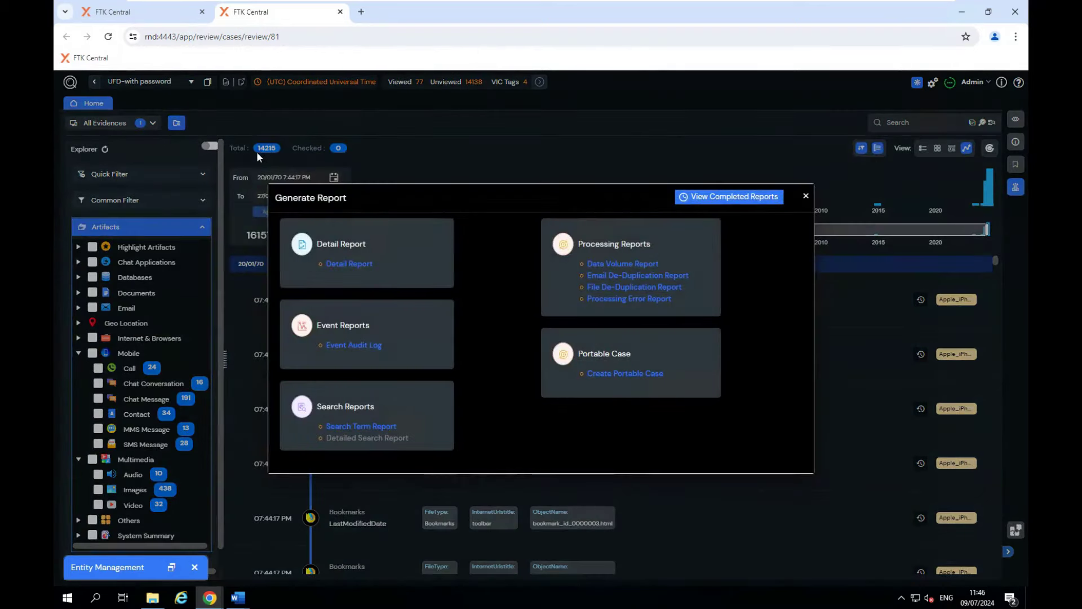
pyautogui.click(349, 264)
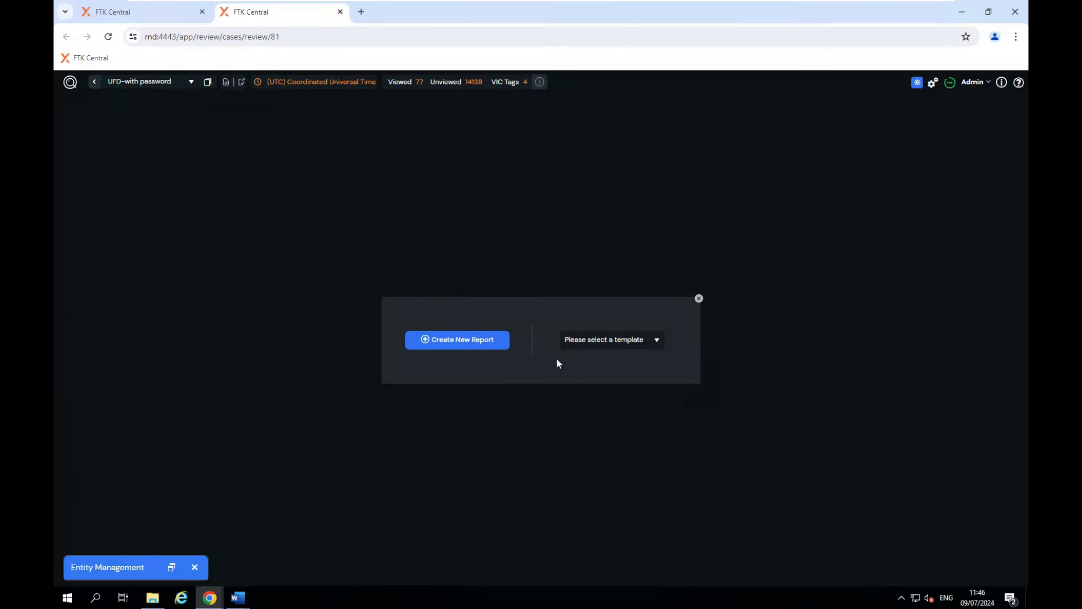
pyautogui.click(587, 344)
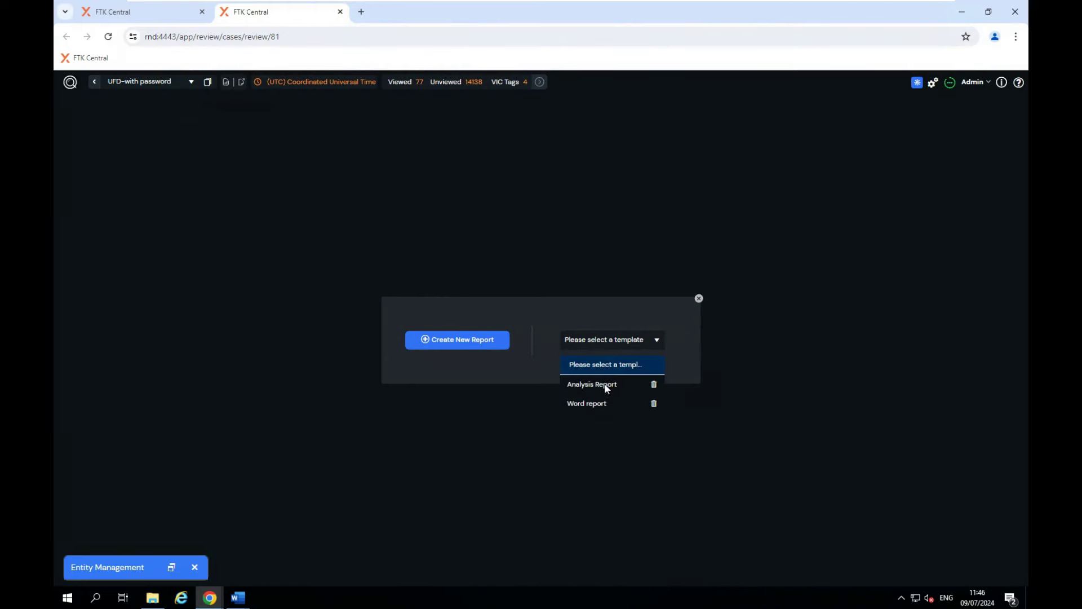
pyautogui.click(606, 386)
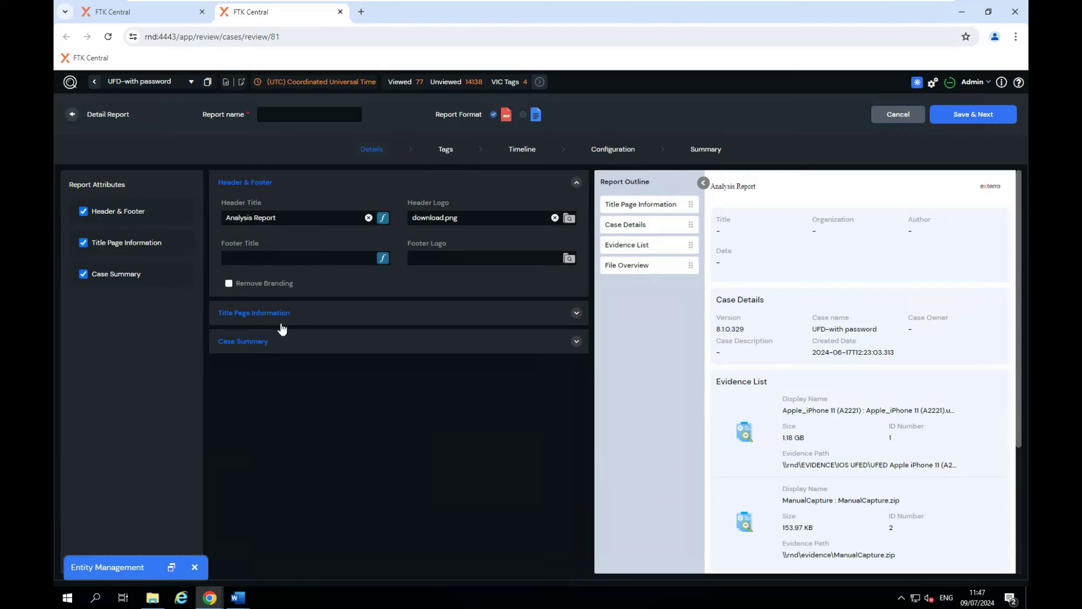
# Step: Set the title page's title to Report, enter the author's name, and save the report details
pyautogui.click(264, 318)
pyautogui.click(284, 349)
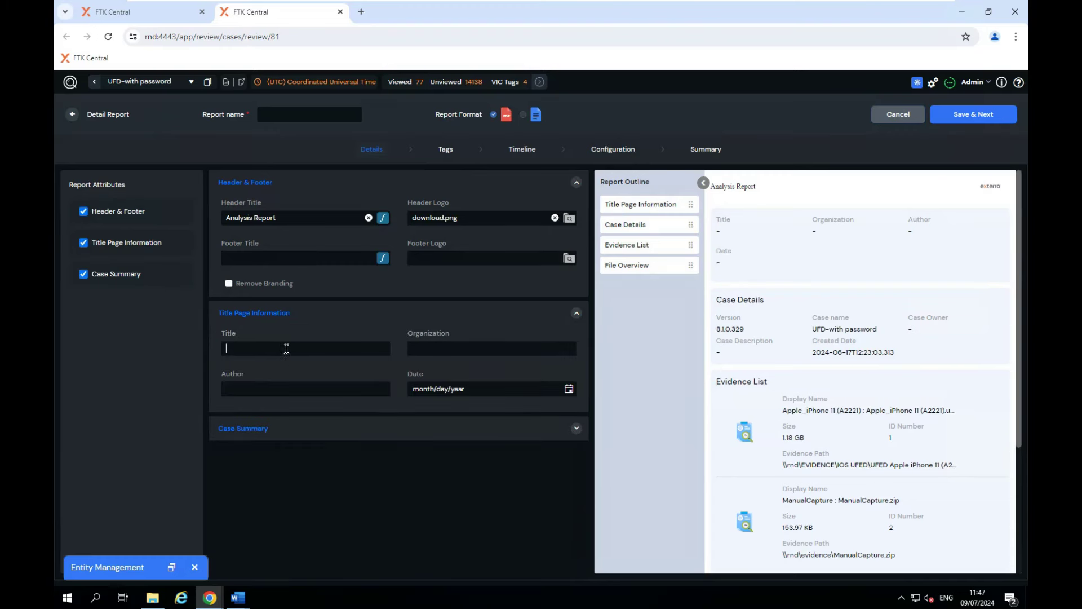
pyautogui.write('Report')
pyautogui.click(314, 393)
pyautogui.write('C HaLL')
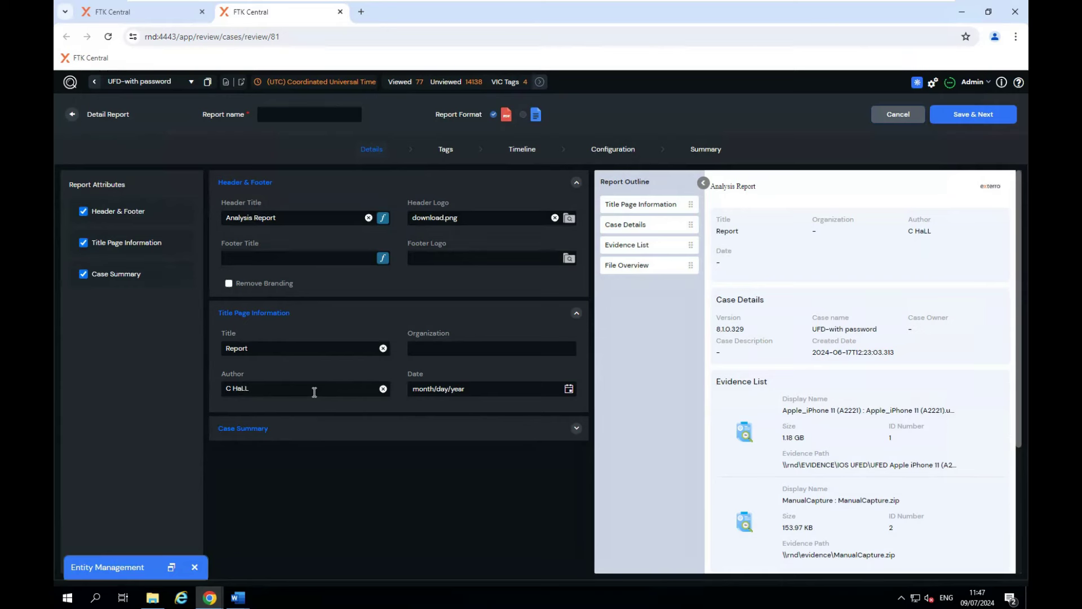
pyautogui.press('BackSpace')
pyautogui.write('ll')
pyautogui.click(977, 121)
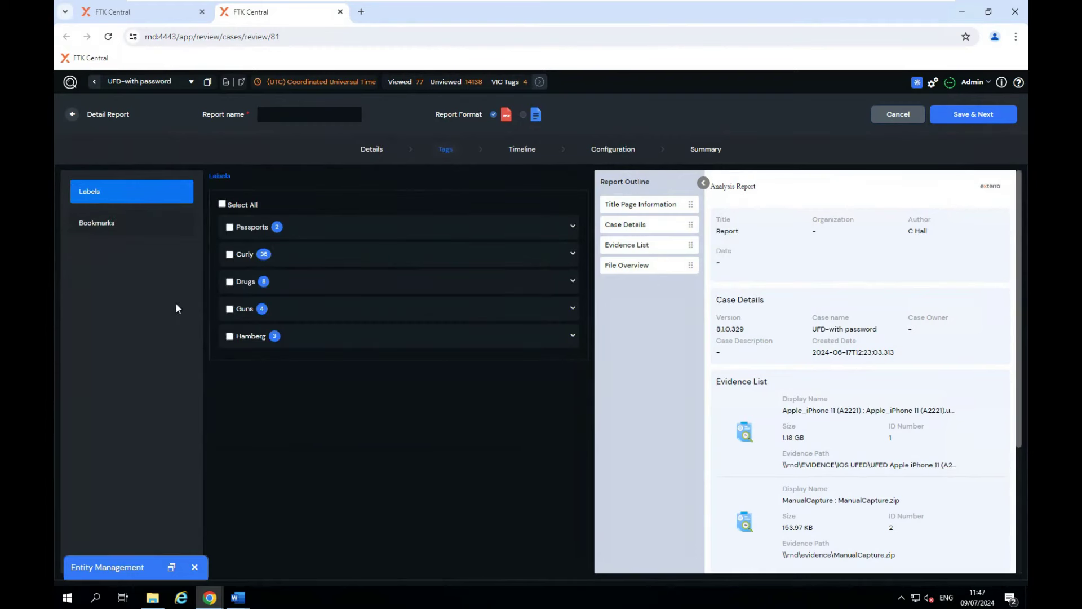
# Step: Include the Evidence bookmark in the report and save the tag selection
pyautogui.click(126, 226)
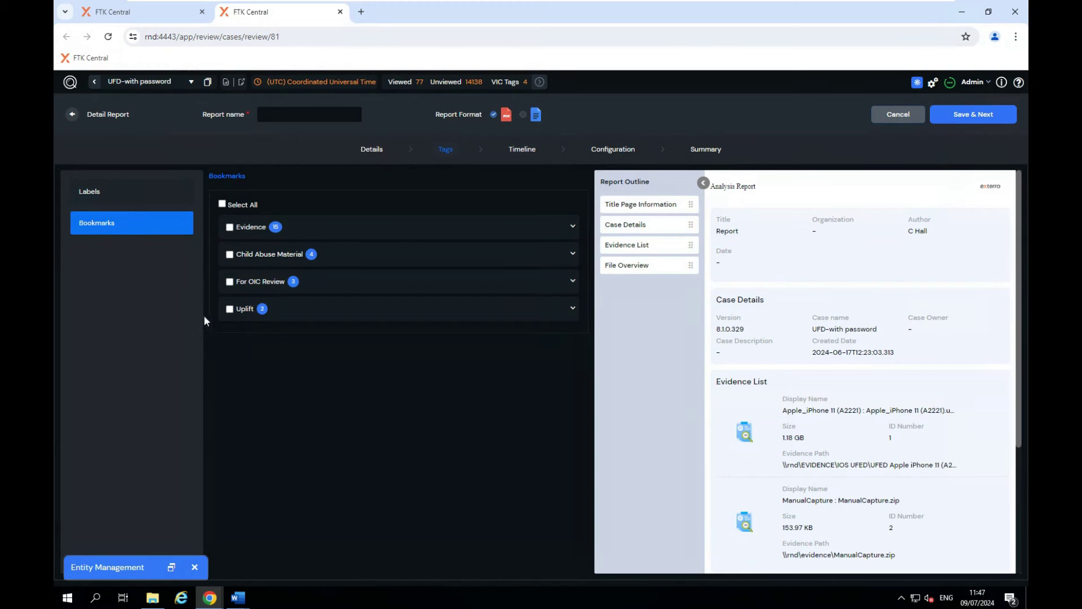
pyautogui.click(230, 227)
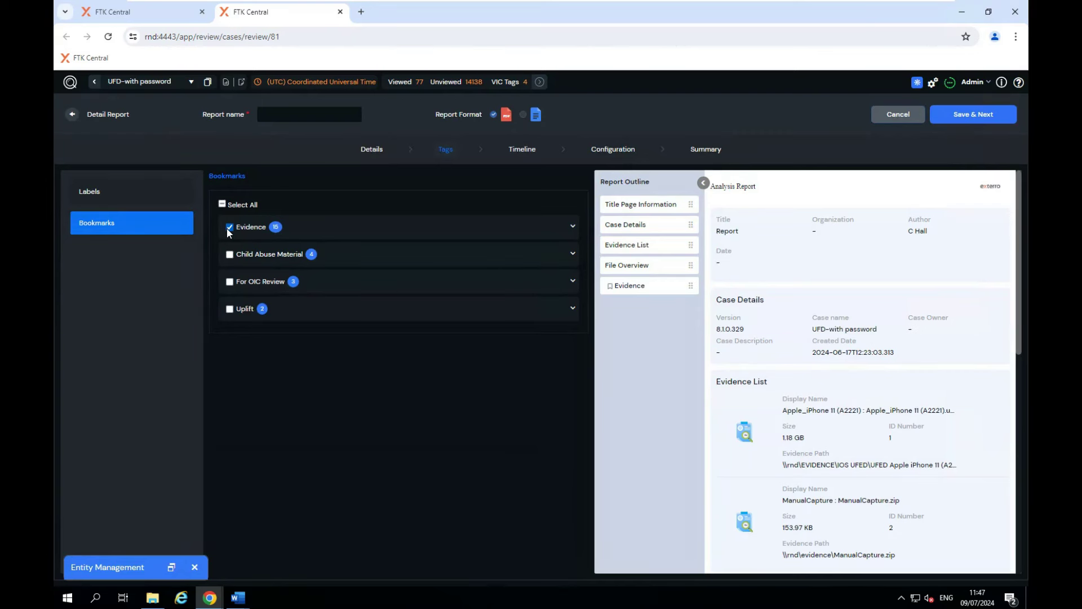
pyautogui.click(986, 125)
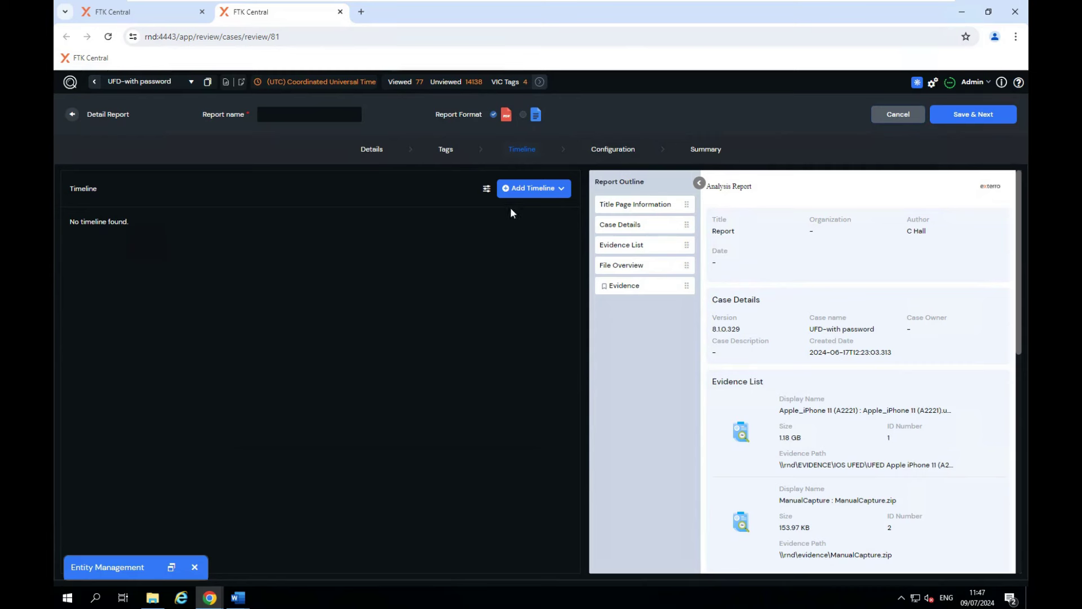
# Step: Examine the options for creating a new report timeline and for adding an existing generated timeline, without saving either
pyautogui.click(519, 192)
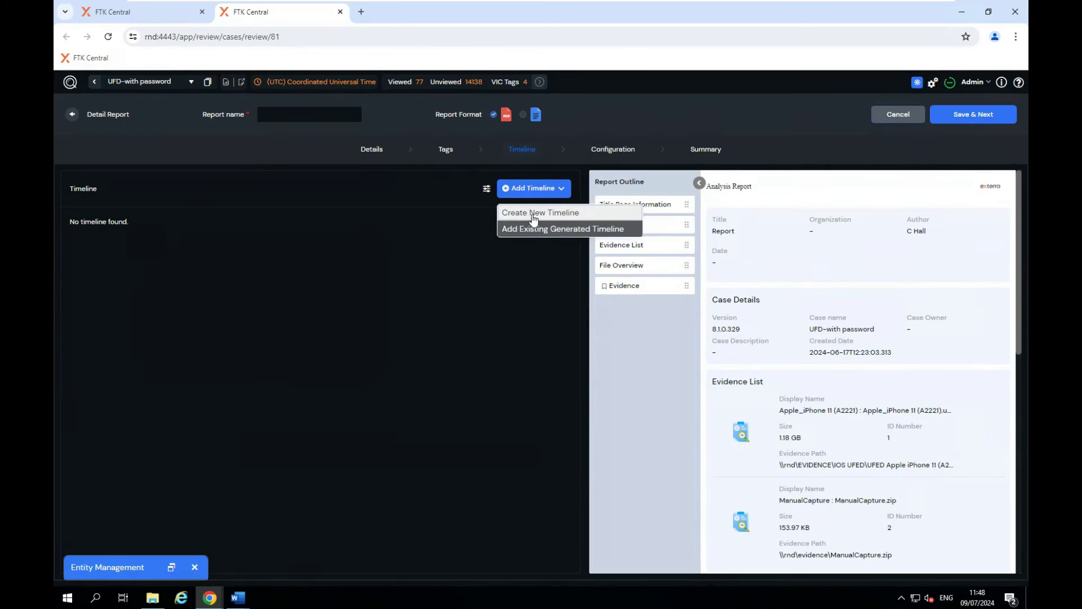
pyautogui.click(534, 215)
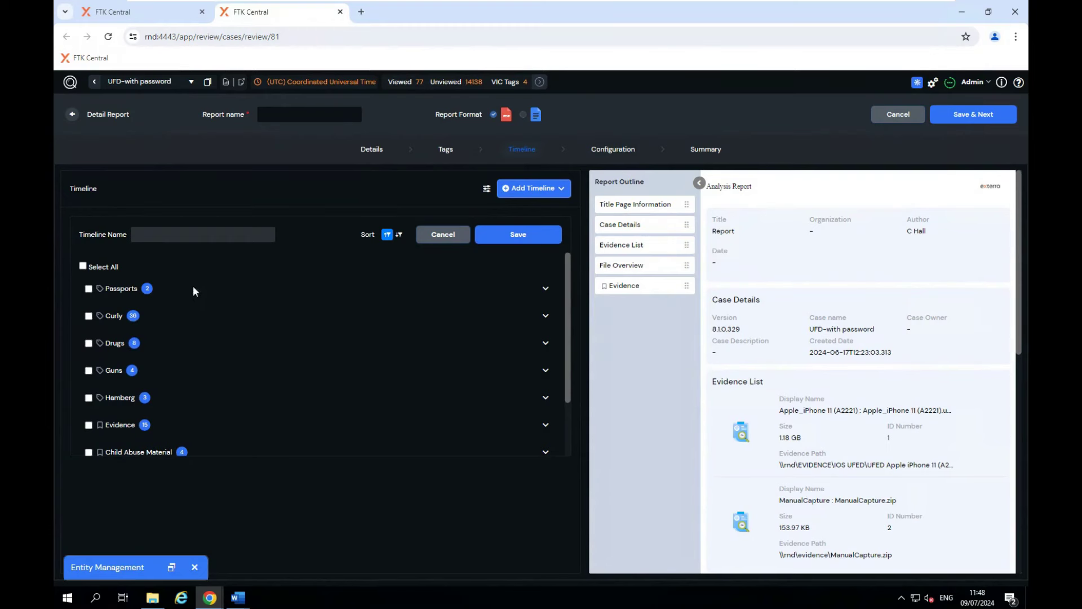
pyautogui.scroll(-1, 129, 350)
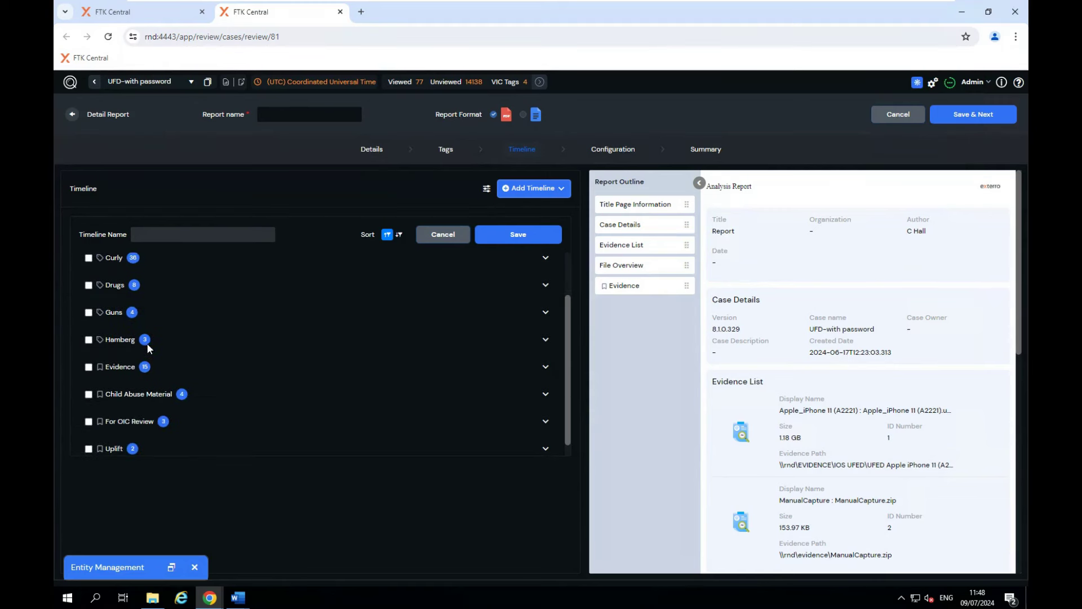
pyautogui.scroll(-1, 148, 347)
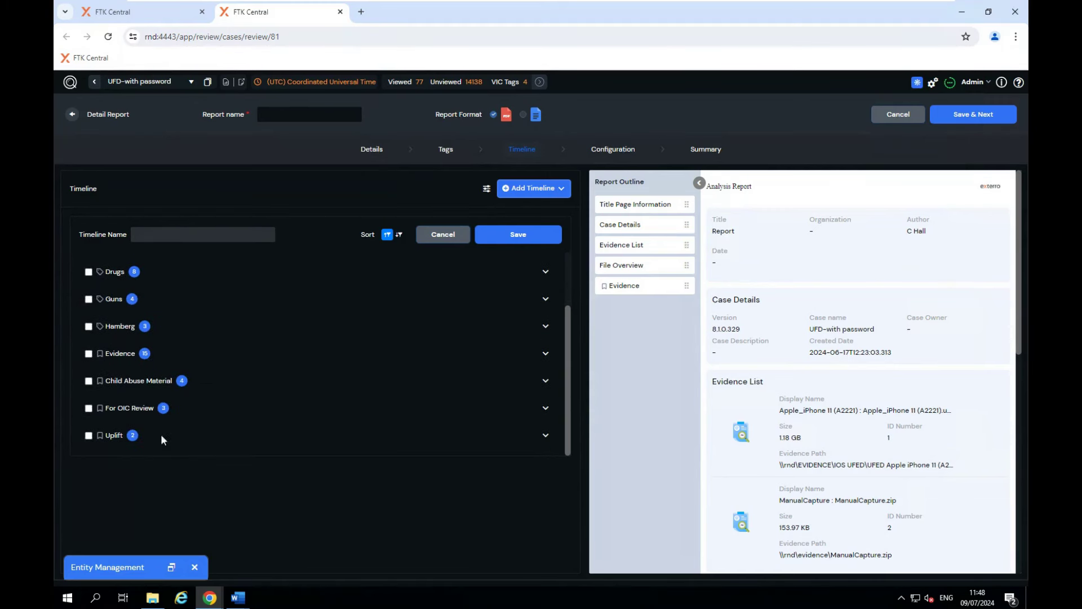
pyautogui.scroll(3, 228, 431)
pyautogui.click(560, 190)
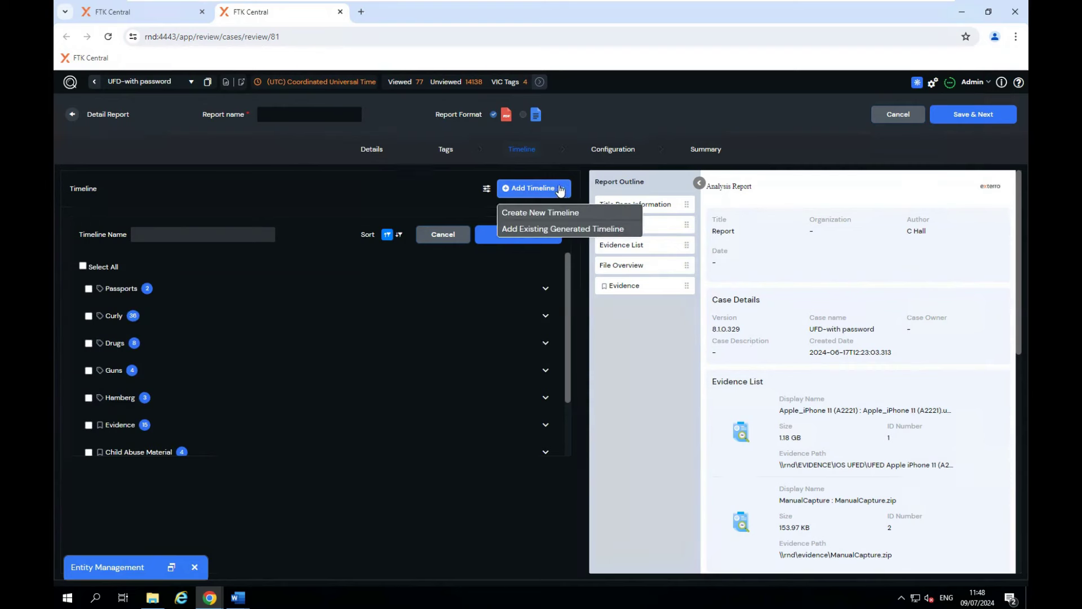
pyautogui.click(530, 228)
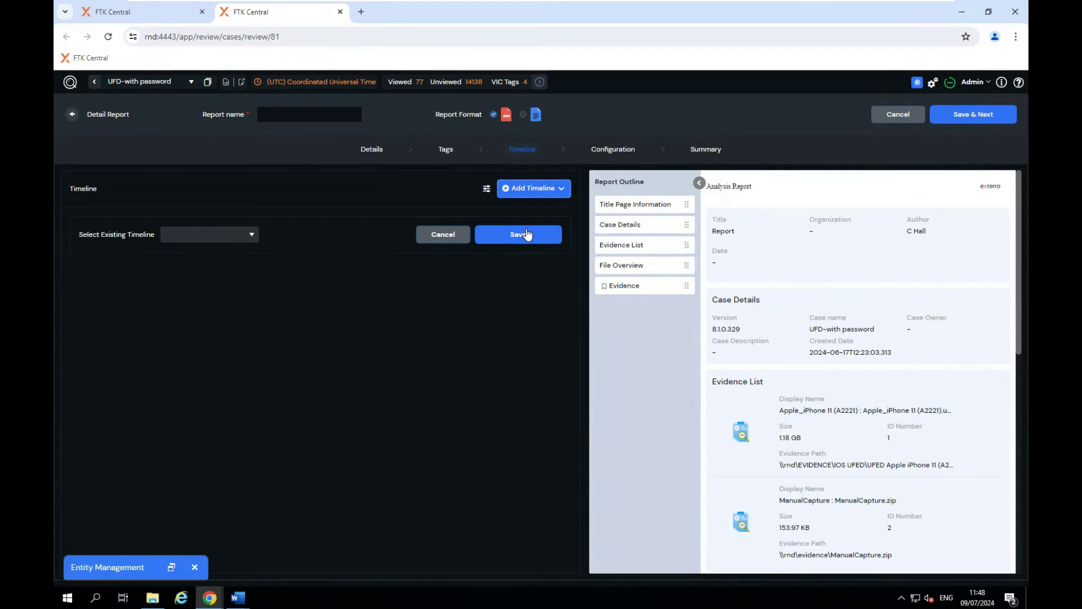
pyautogui.click(249, 236)
pyautogui.click(240, 305)
pyautogui.click(437, 235)
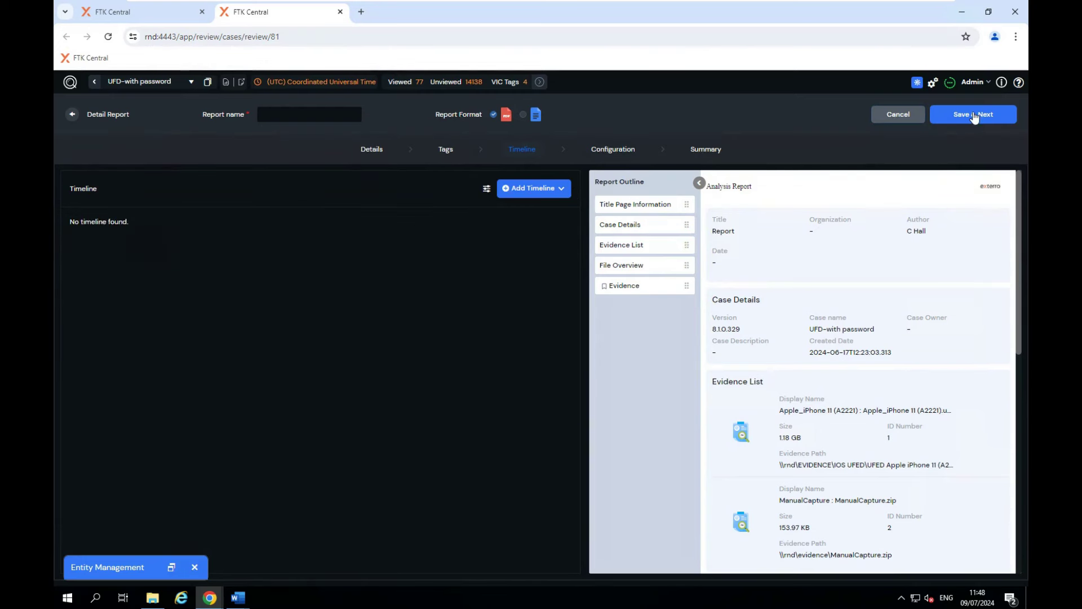
# Step: Proceed past the timeline stage without adding a timeline and view the columns in the Simple CALL customization template
pyautogui.click(941, 115)
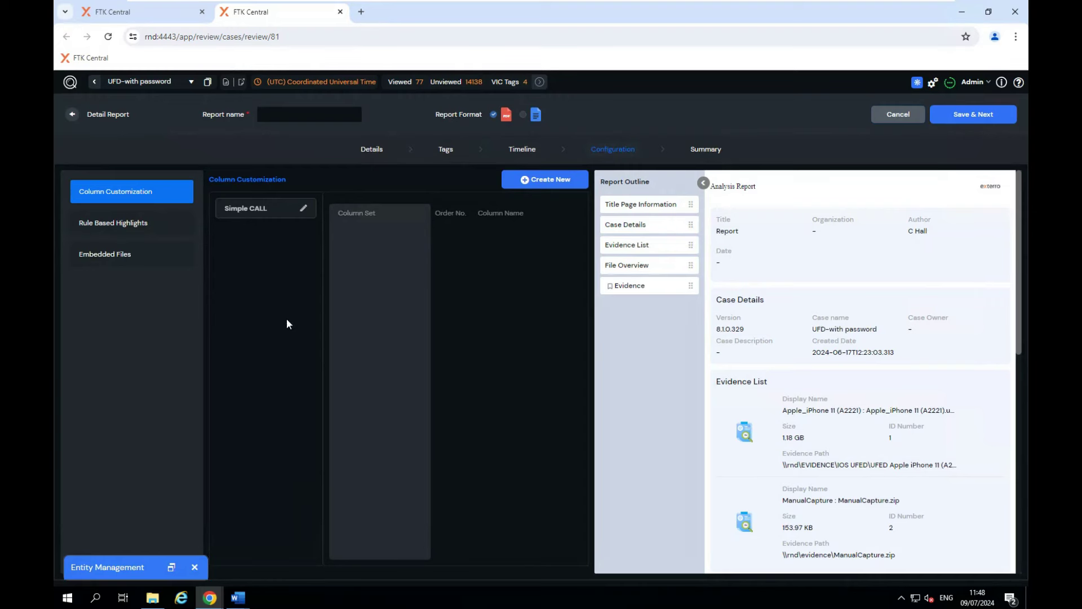
pyautogui.scroll(-9, 824, 404)
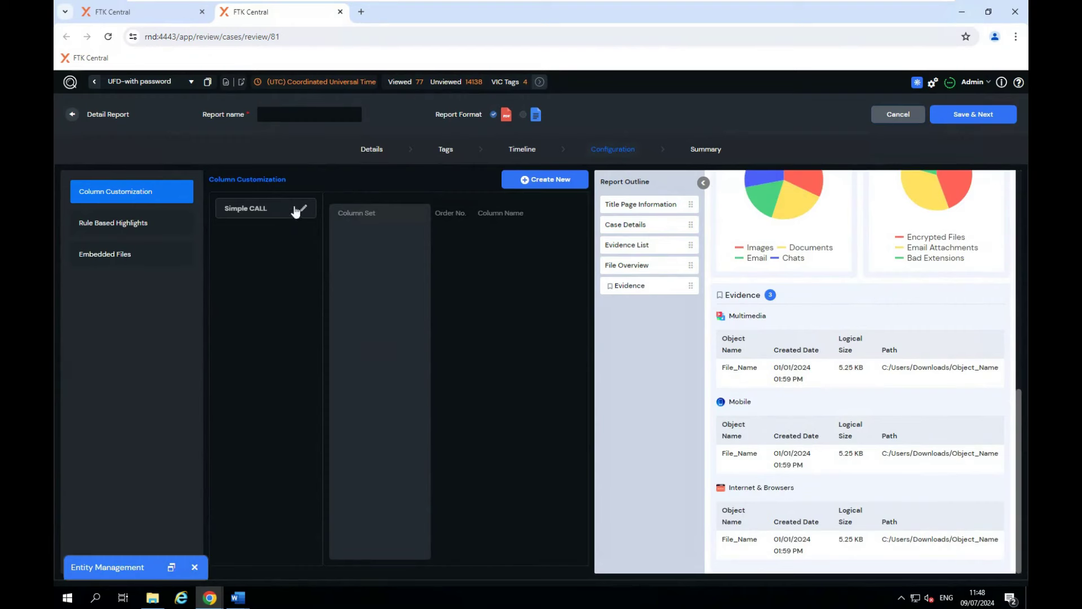
pyautogui.click(309, 215)
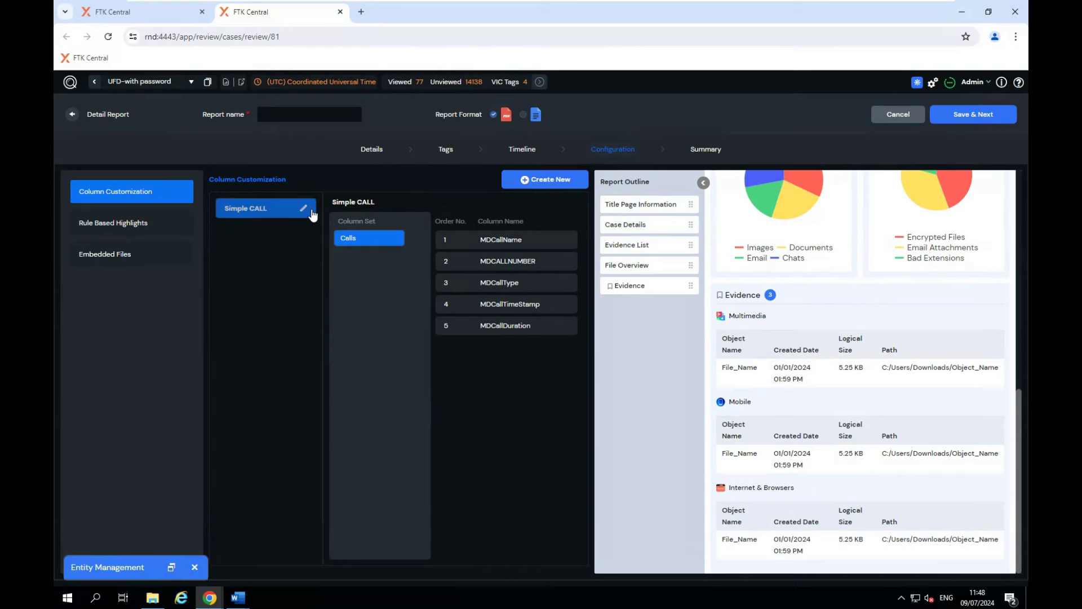
# Step: Find the email column sets for a new column template and examine the Email Task columns, closing without saving
pyautogui.click(548, 190)
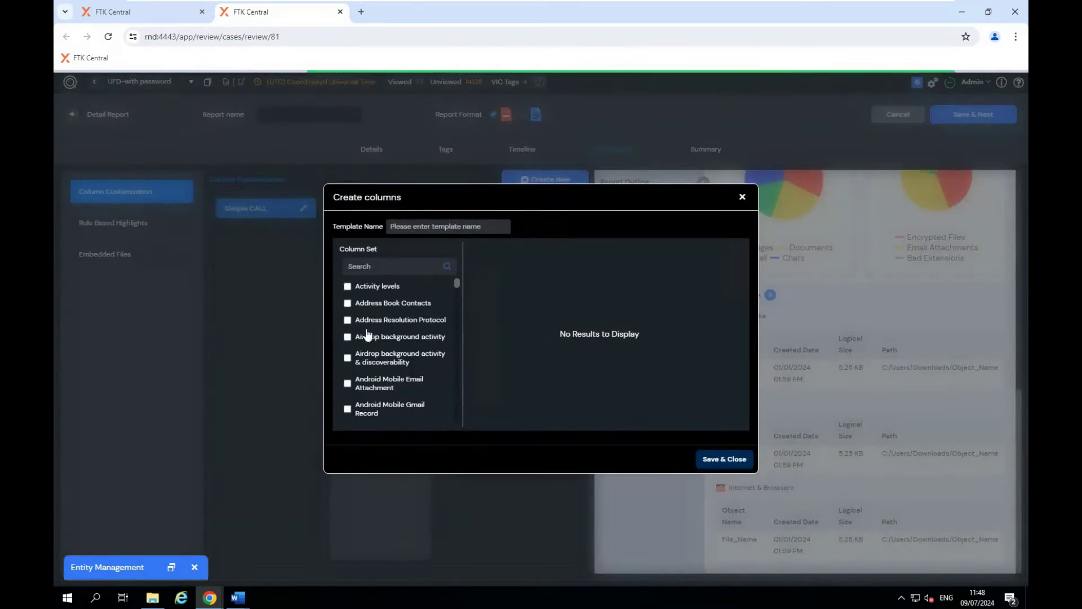
pyautogui.scroll(-3, 370, 289)
pyautogui.click(374, 267)
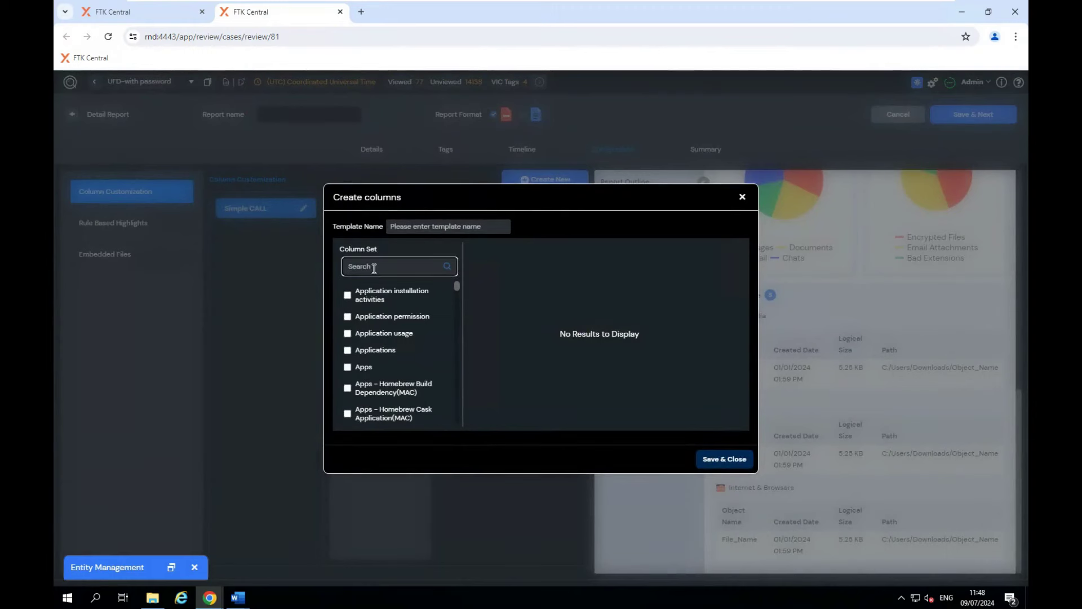
pyautogui.write('email')
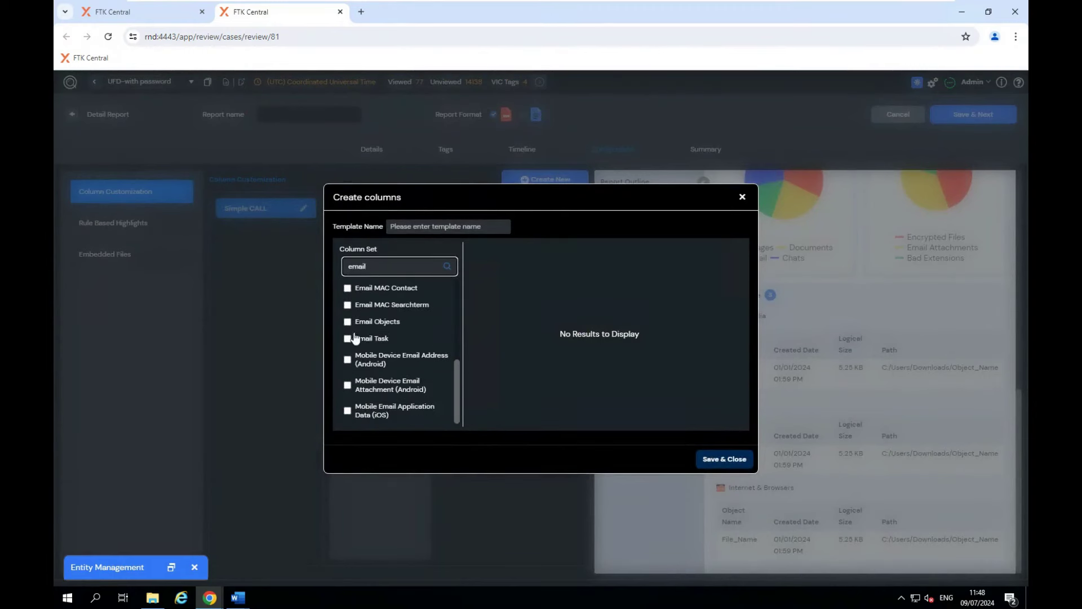
pyautogui.click(356, 338)
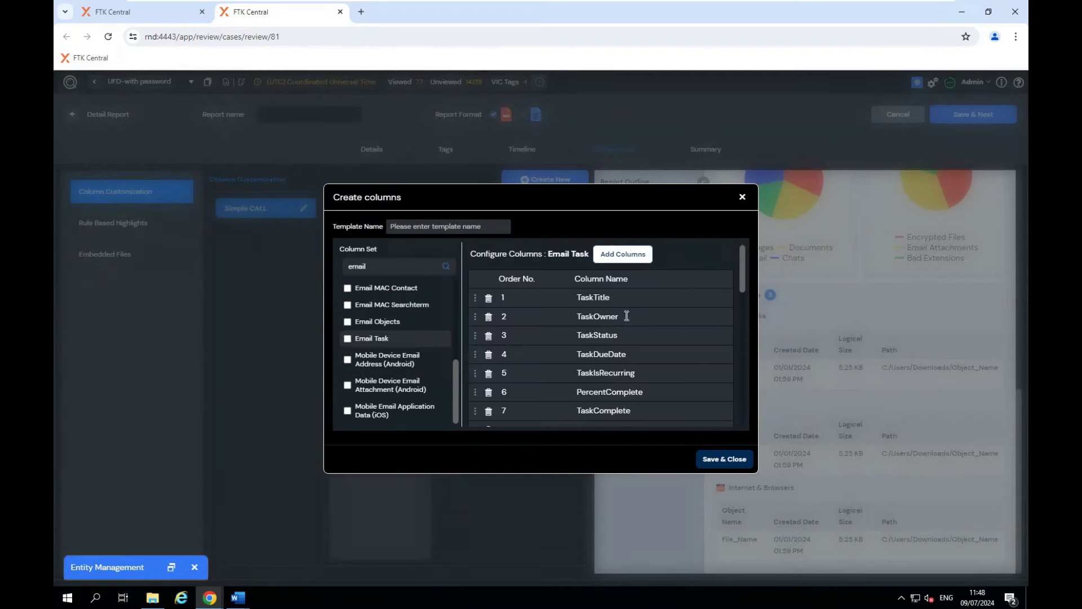
pyautogui.scroll(-4, 626, 317)
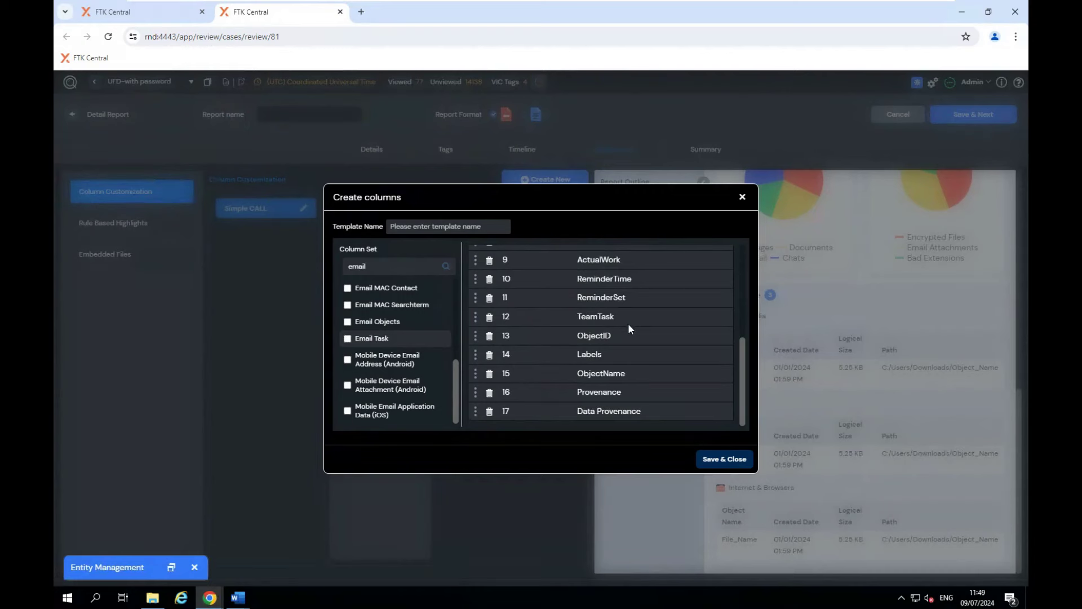
pyautogui.scroll(4, 620, 332)
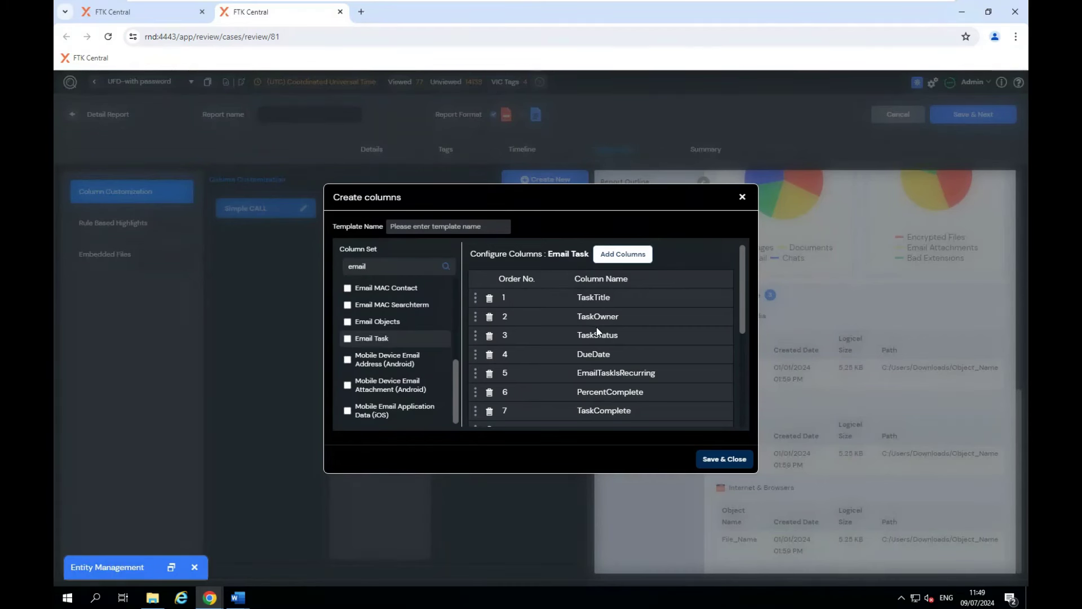
pyautogui.click(741, 197)
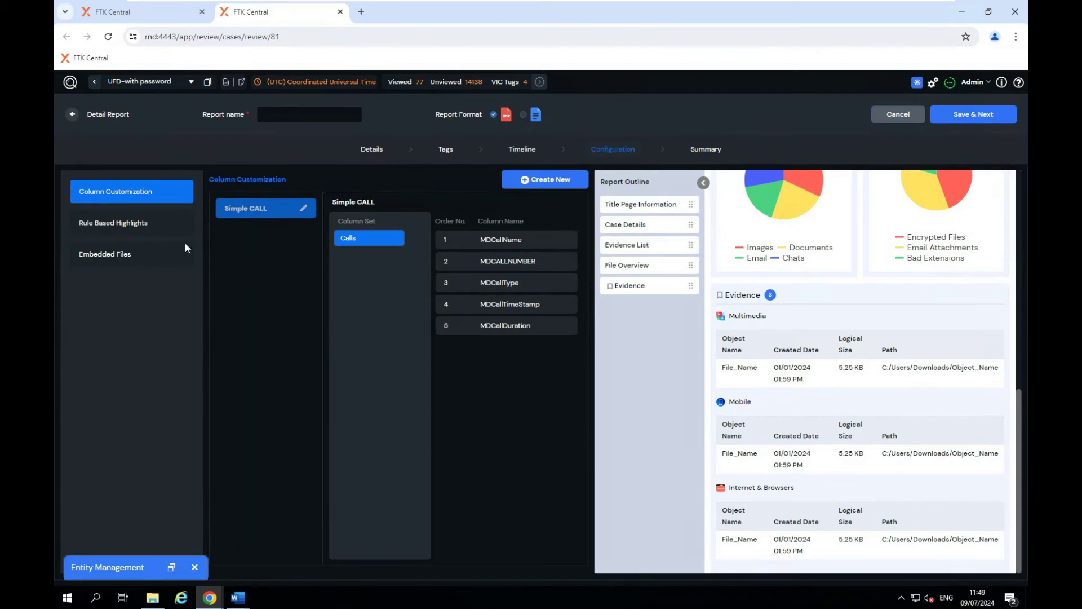
# Step: Examine the settings for a new rule-based keyword highlight and the artifact options for embedded files
pyautogui.click(136, 226)
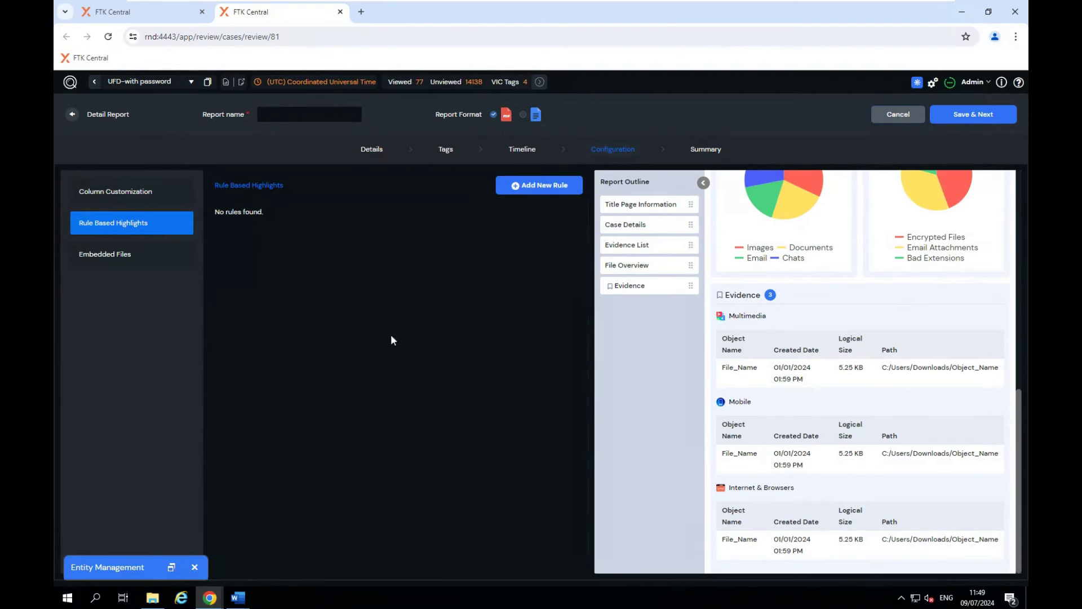
pyautogui.click(524, 191)
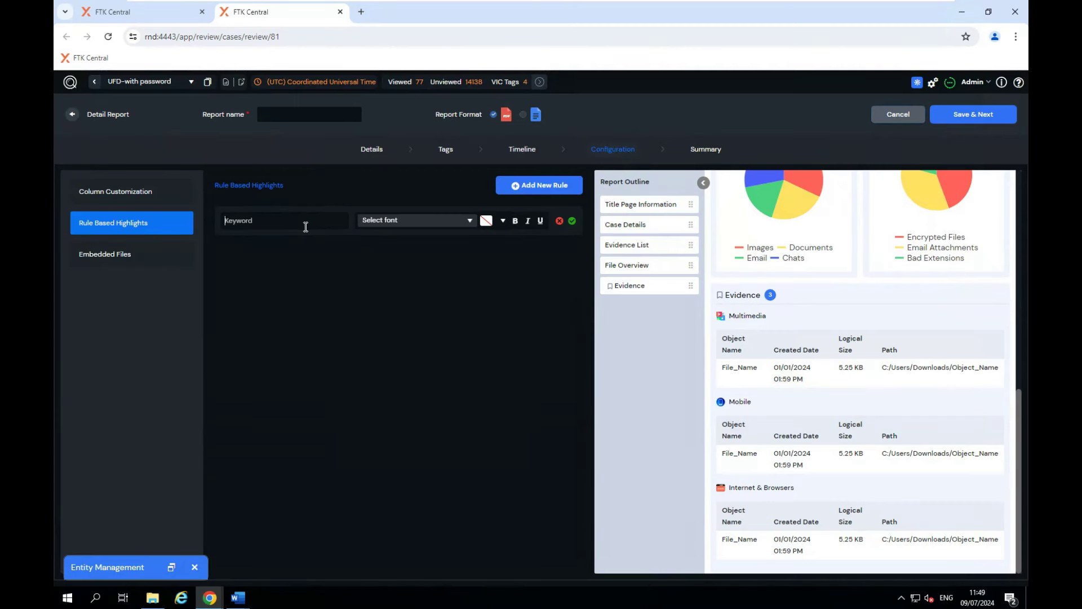
pyautogui.click(305, 227)
pyautogui.click(141, 260)
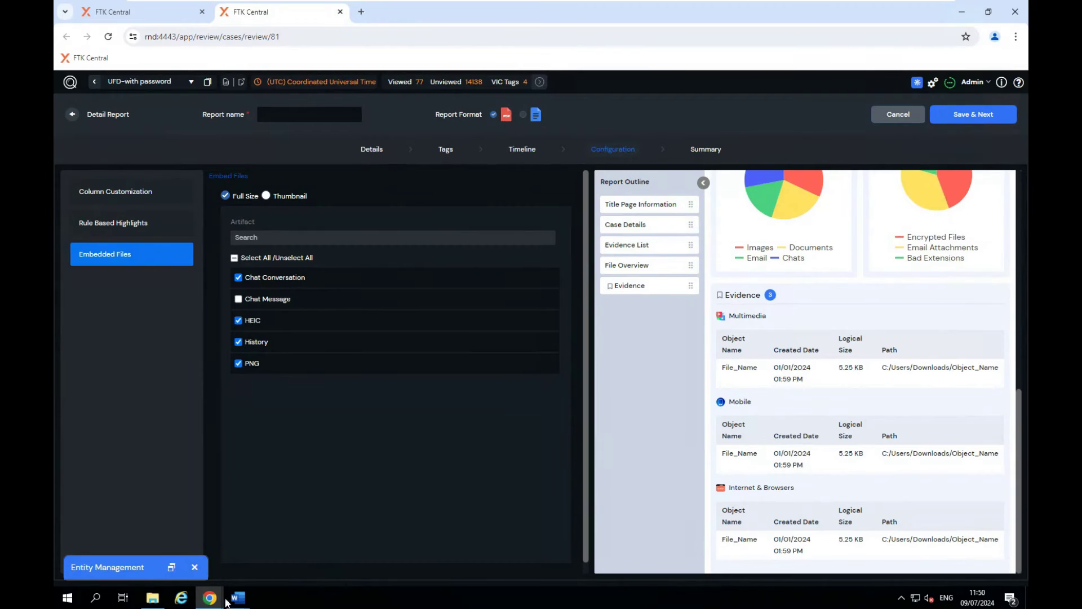
# Step: Switch to the generated Word report.pdf and examine its case information, evidence list and graphics entries with embedded pictures
pyautogui.moveTo(220, 599)
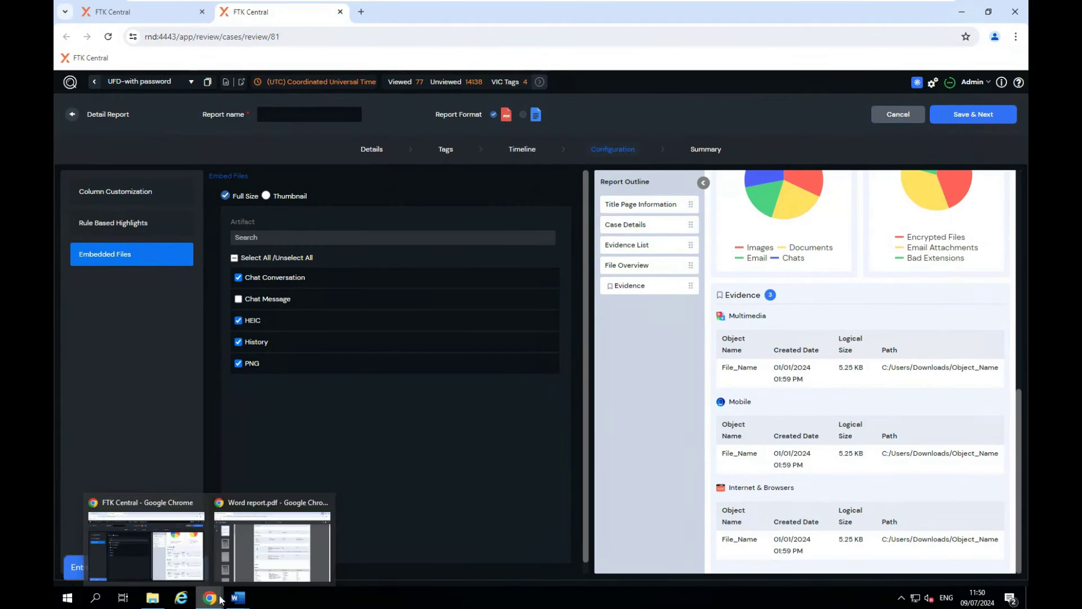
pyautogui.click(271, 561)
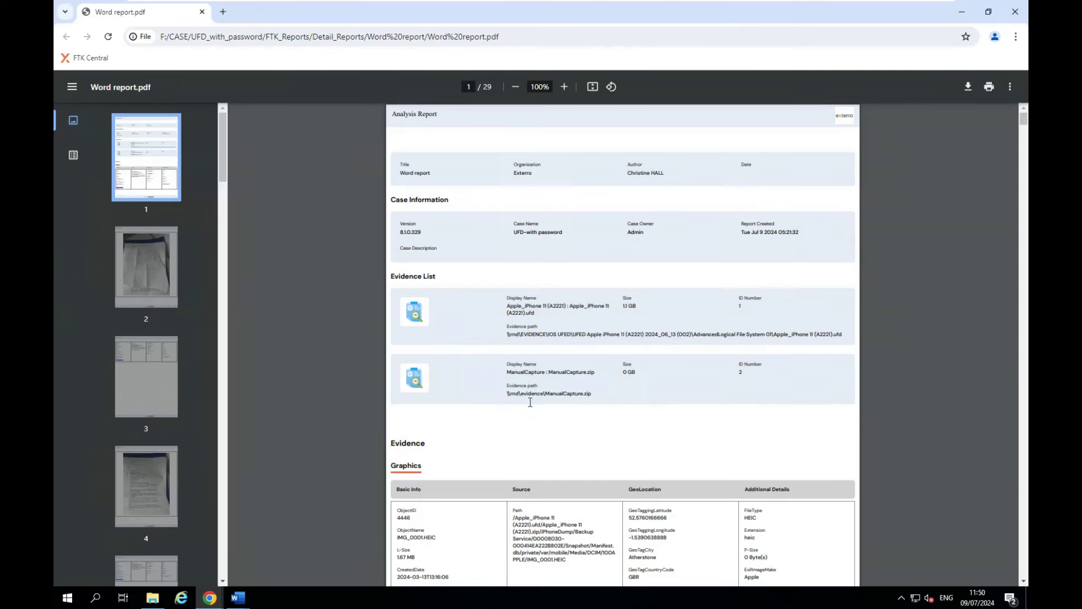
pyautogui.scroll(-5, 557, 409)
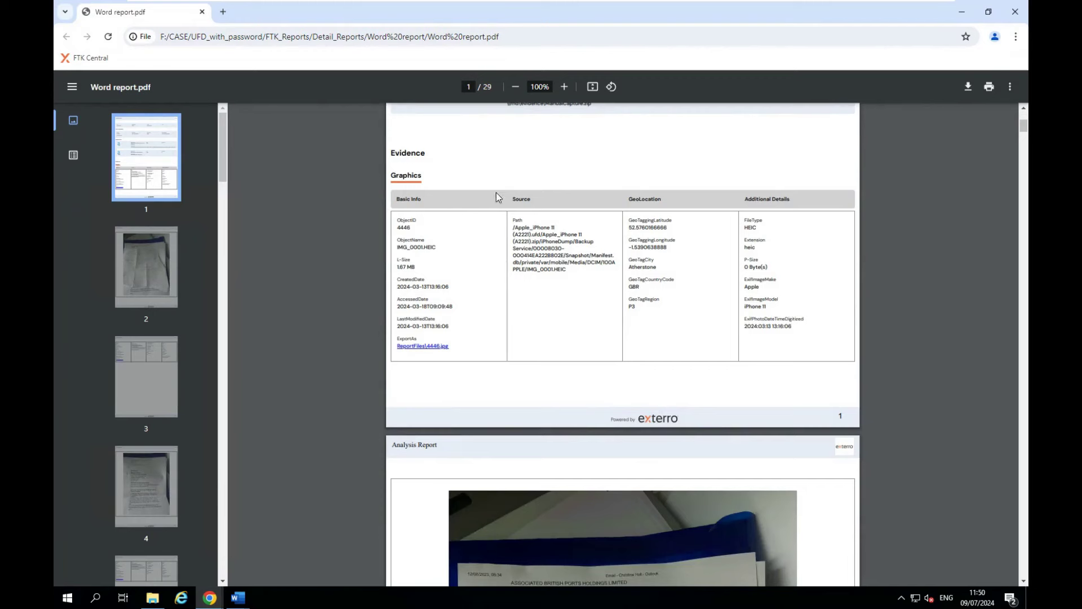
pyautogui.scroll(-7, 488, 416)
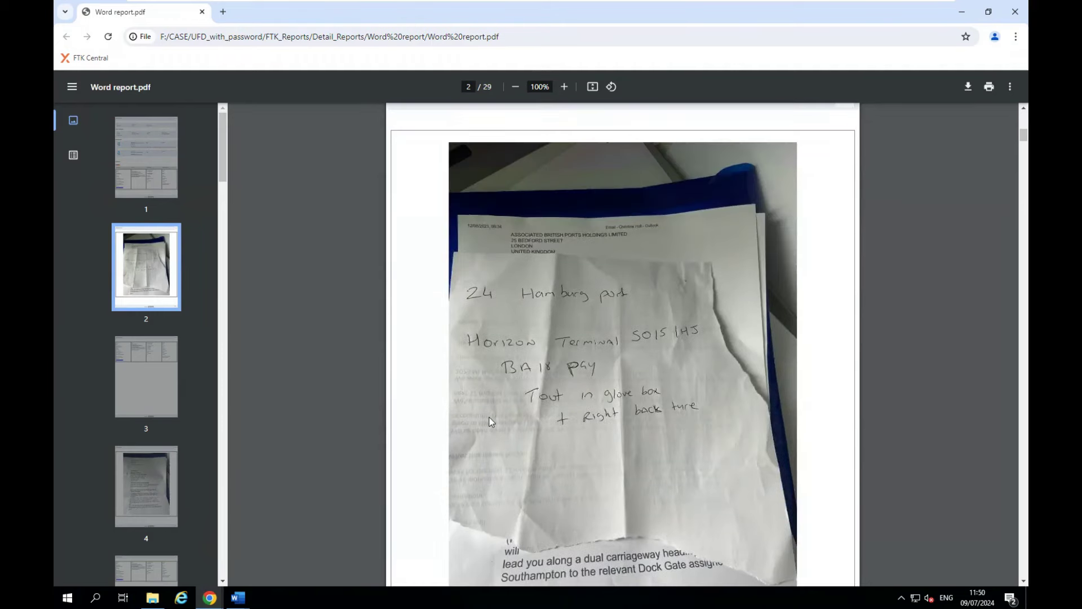
pyautogui.scroll(3, 488, 420)
pyautogui.scroll(-8, 489, 420)
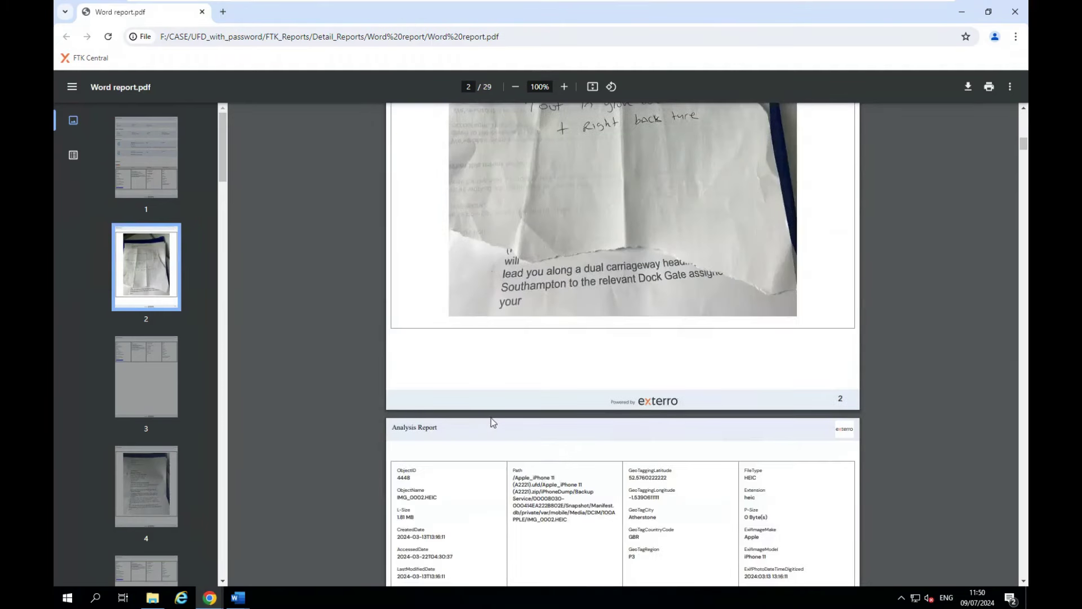
pyautogui.scroll(-4, 491, 418)
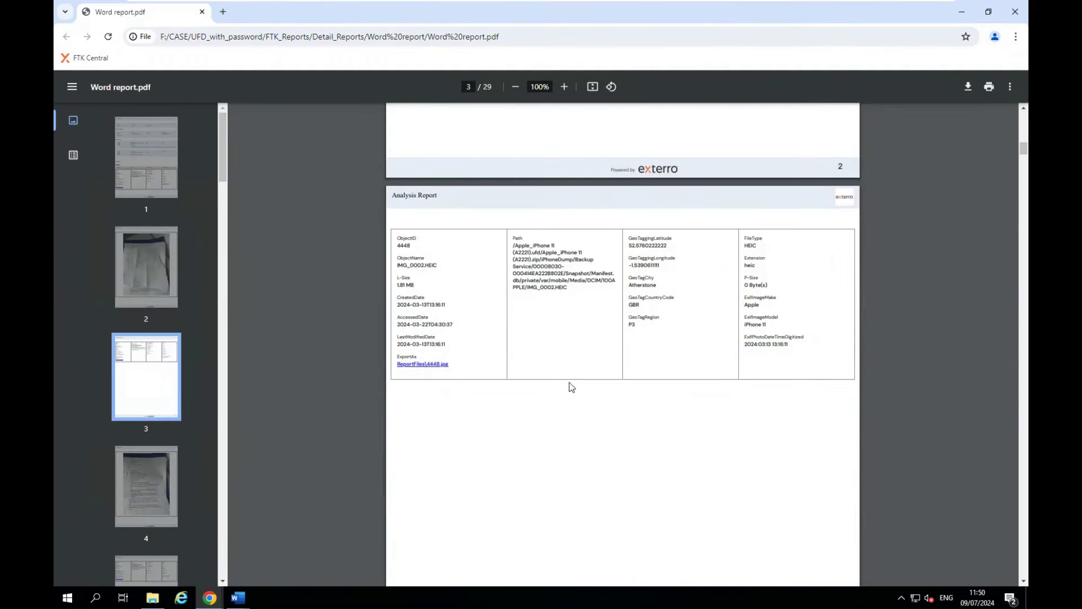
pyautogui.scroll(-20, 570, 387)
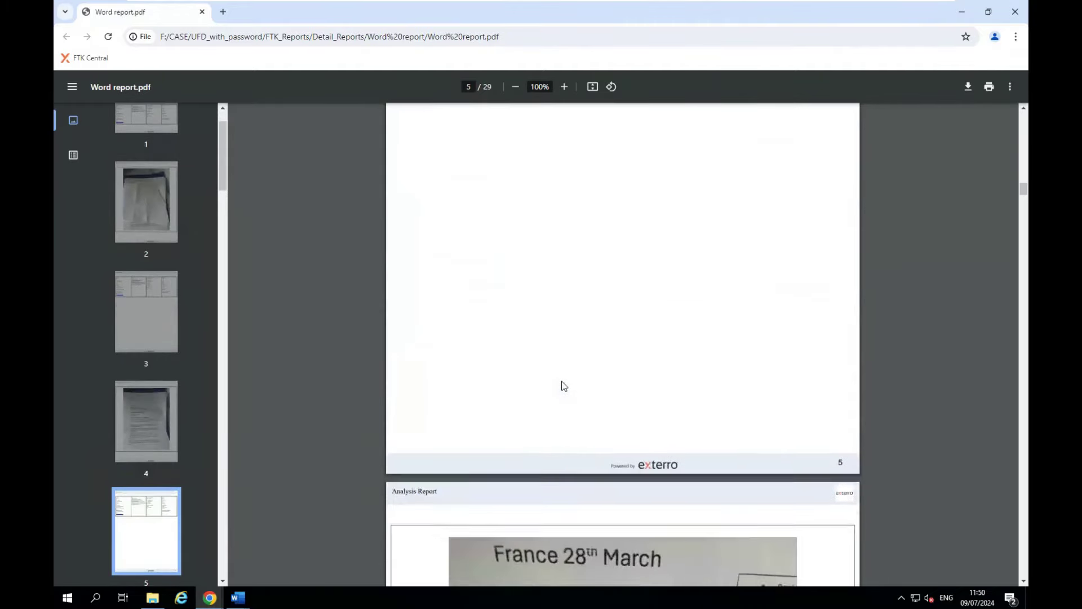
pyautogui.scroll(-20, 563, 386)
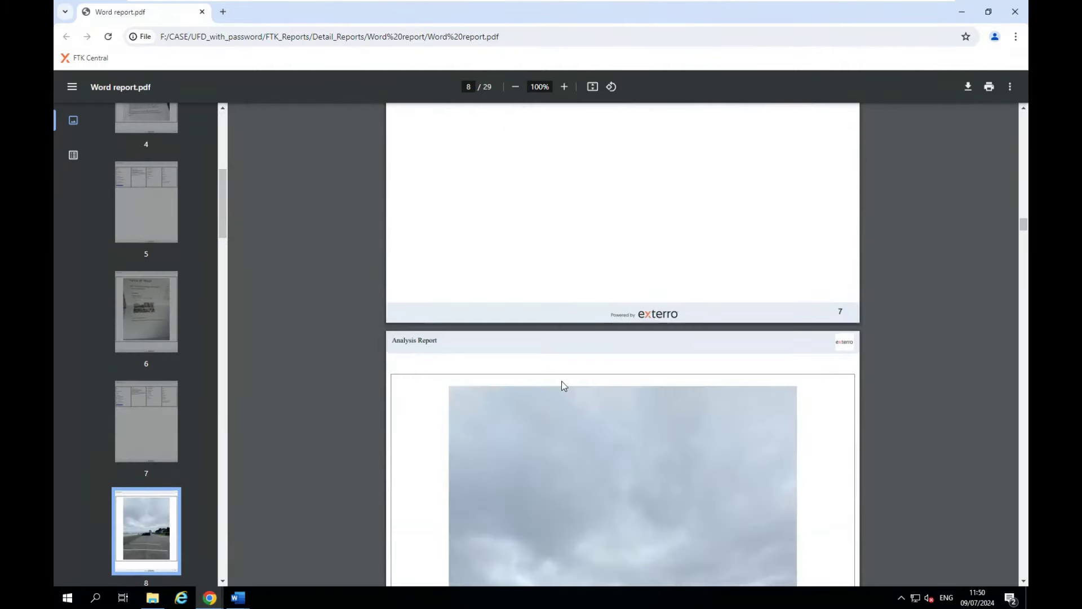
pyautogui.scroll(-20, 564, 385)
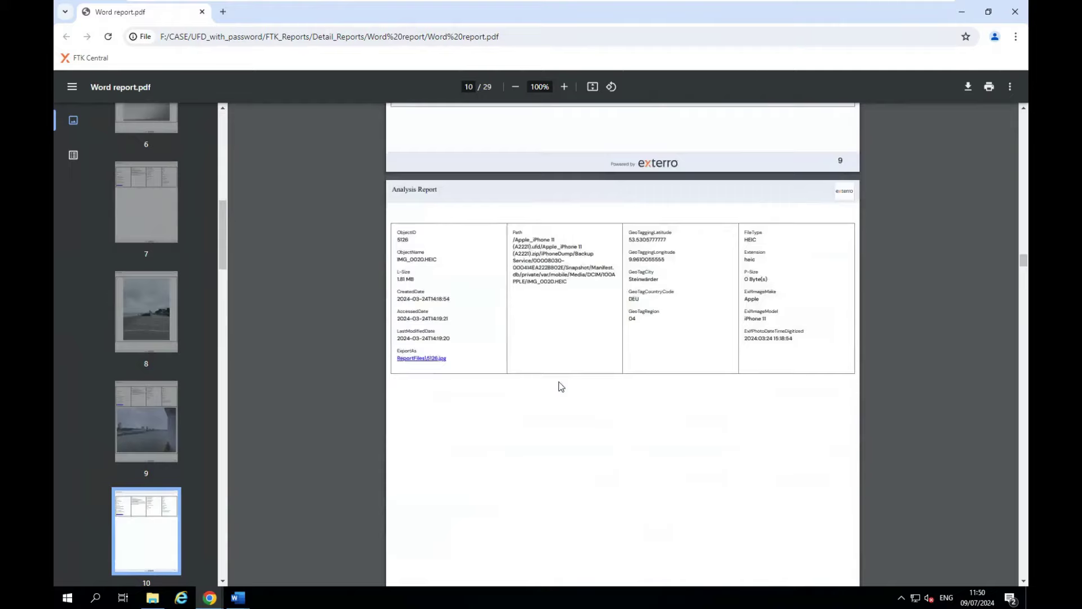
pyautogui.scroll(-20, 562, 387)
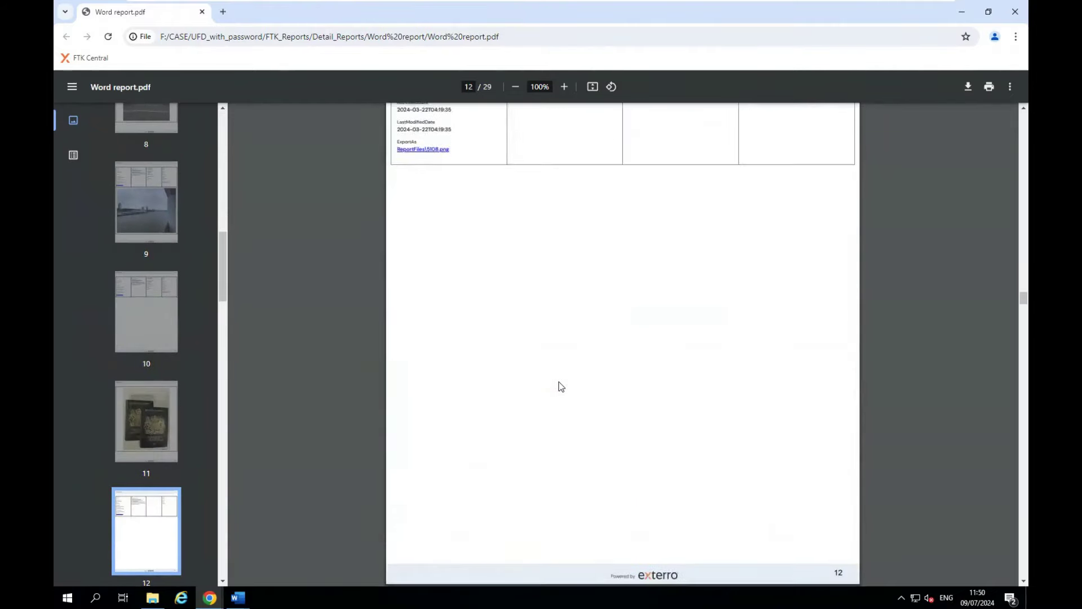
# Step: Examine the bookmarked chat messages and the full chat conversation in the PDF report
pyautogui.scroll(-20, 561, 386)
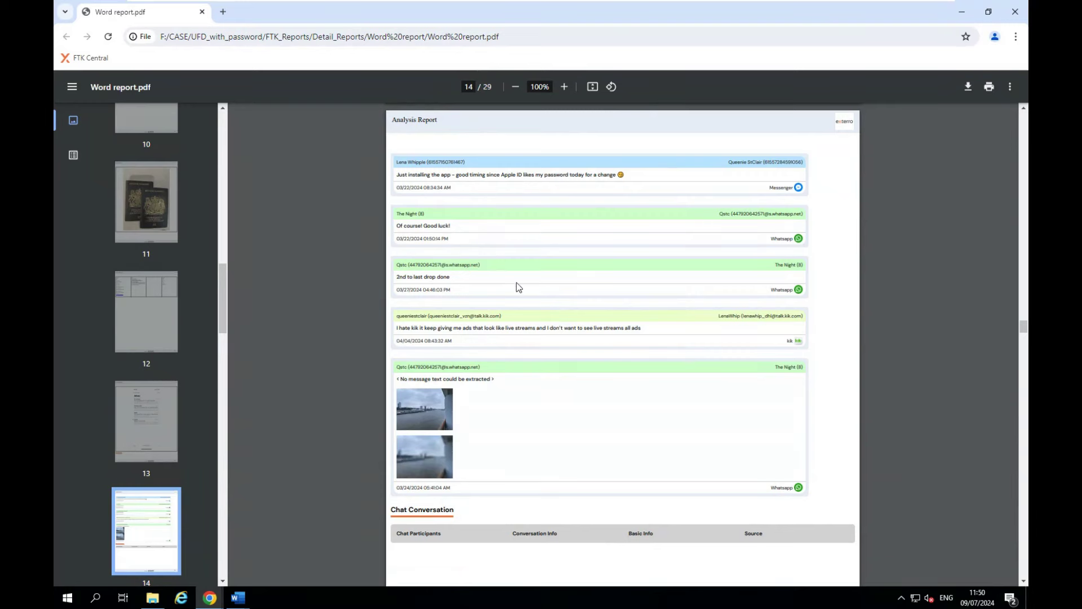
pyautogui.scroll(-2, 532, 321)
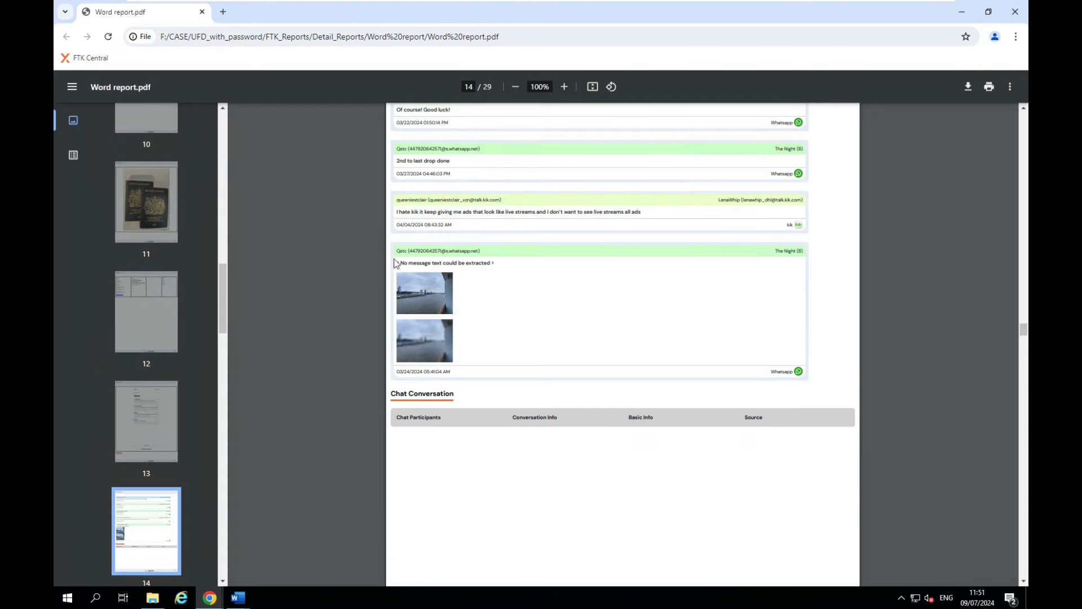
pyautogui.scroll(-11, 526, 316)
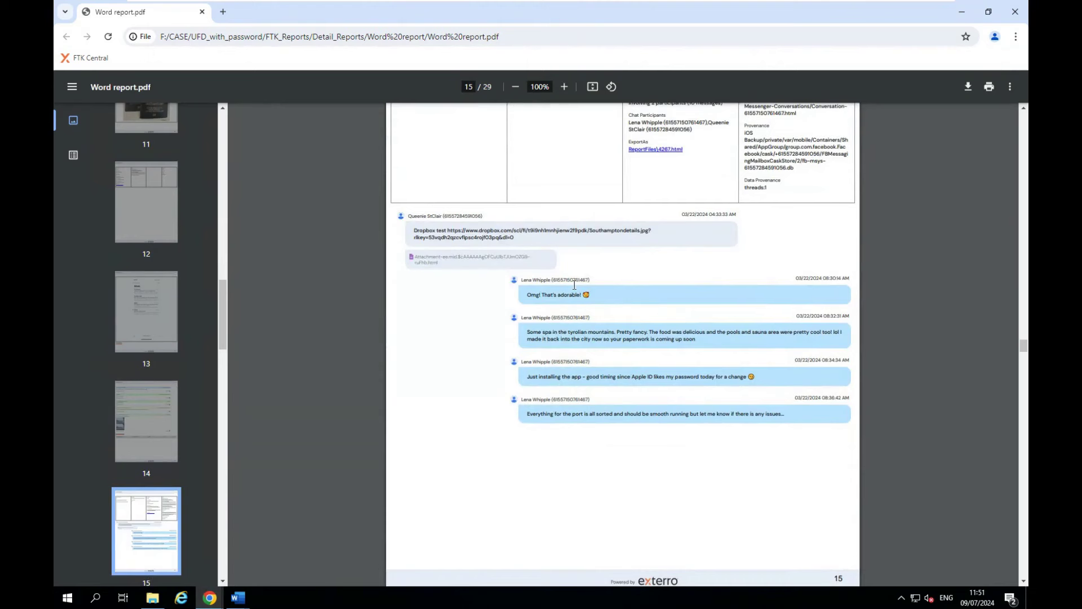
pyautogui.scroll(-2, 566, 324)
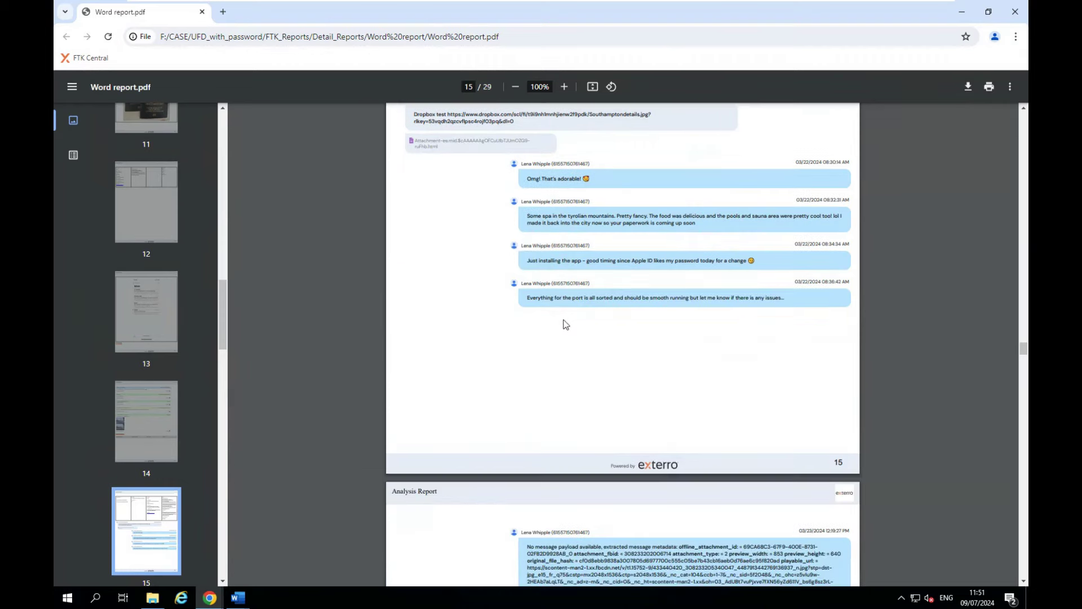
pyautogui.scroll(-3, 552, 333)
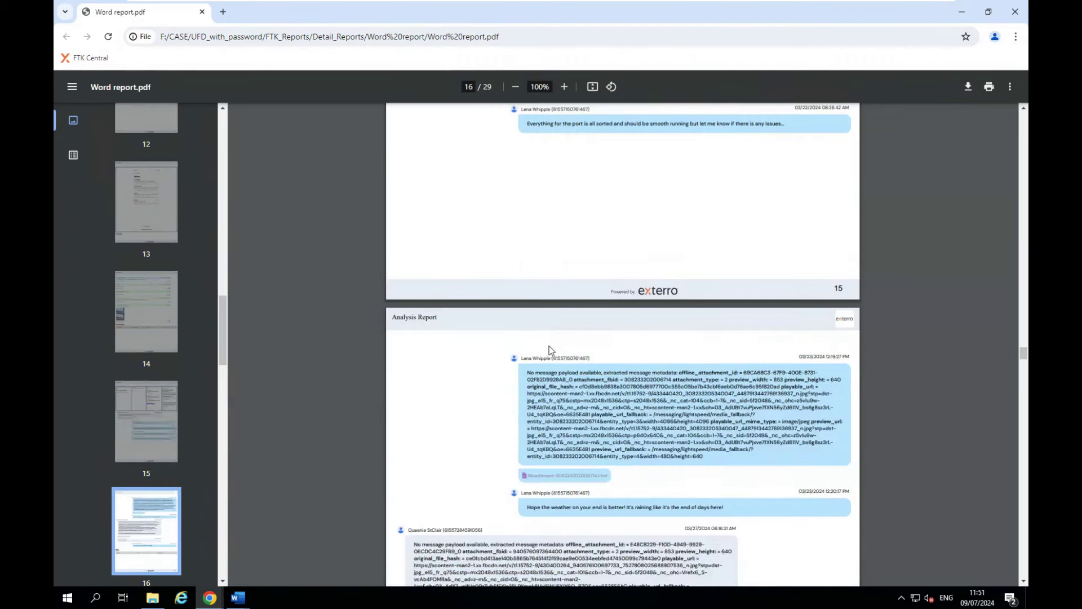
pyautogui.scroll(-2, 551, 349)
pyautogui.scroll(-6, 544, 366)
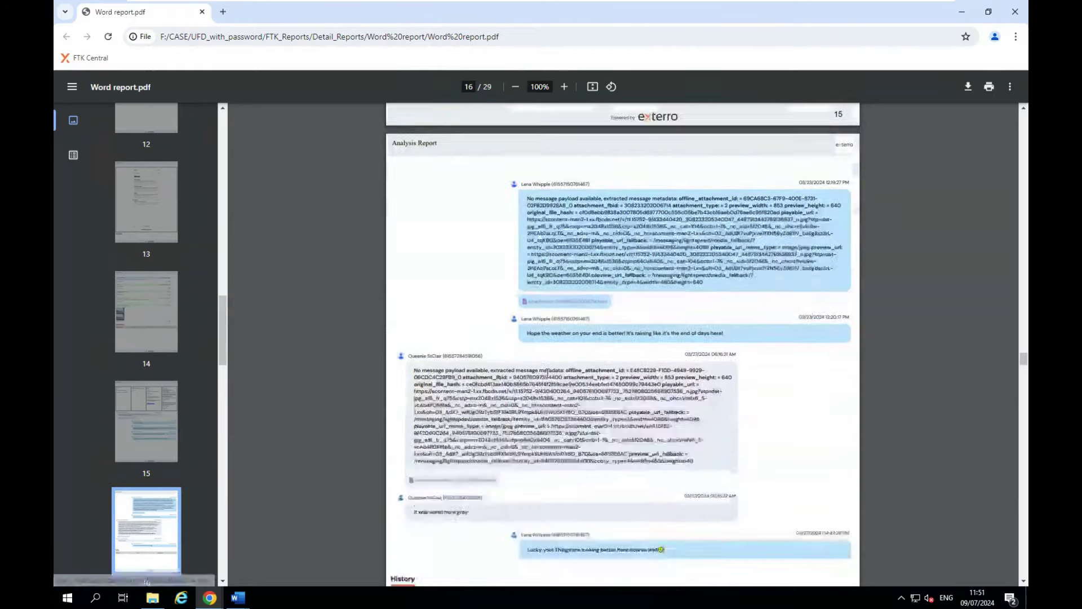
# Step: Examine the browser history visit, the 26 March 2024 timeline and the Evidence timeline in the PDF report
pyautogui.scroll(-20, 538, 377)
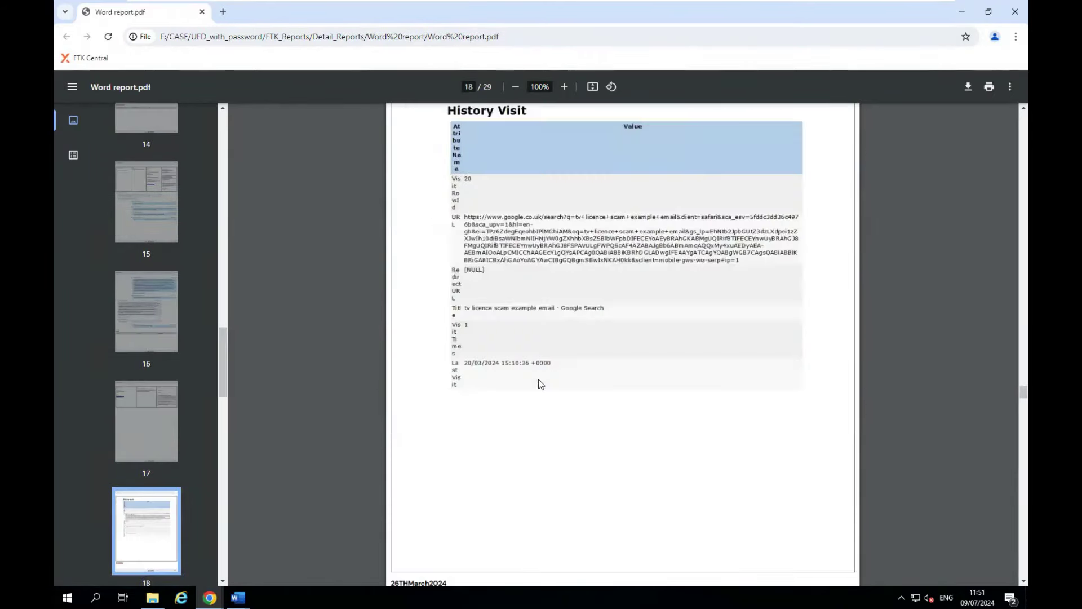
pyautogui.scroll(-8, 540, 384)
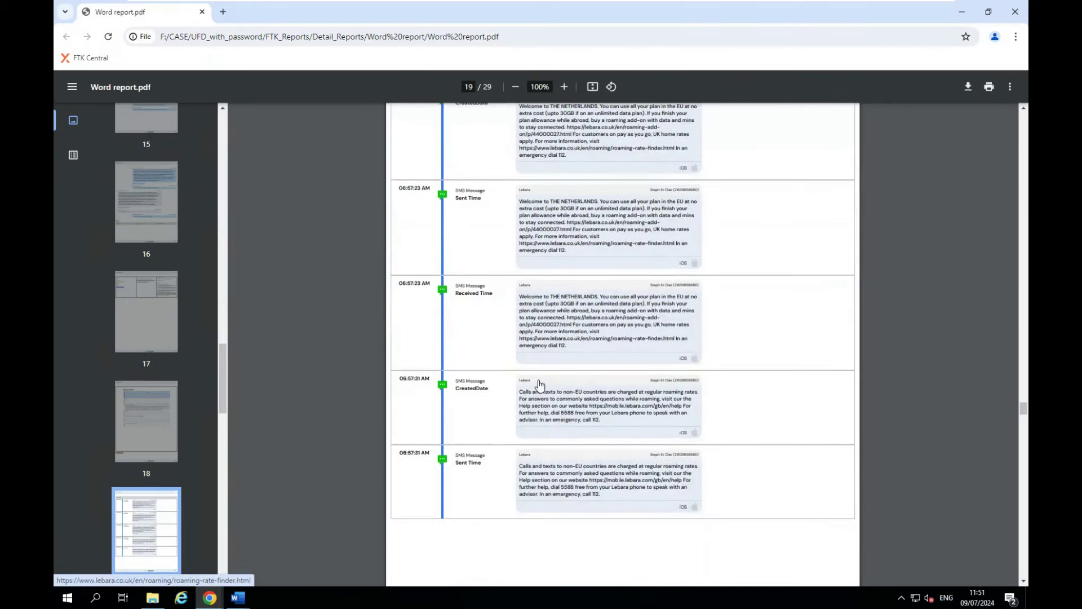
pyautogui.scroll(3, 539, 385)
pyautogui.scroll(-9, 540, 385)
pyautogui.scroll(-20, 539, 385)
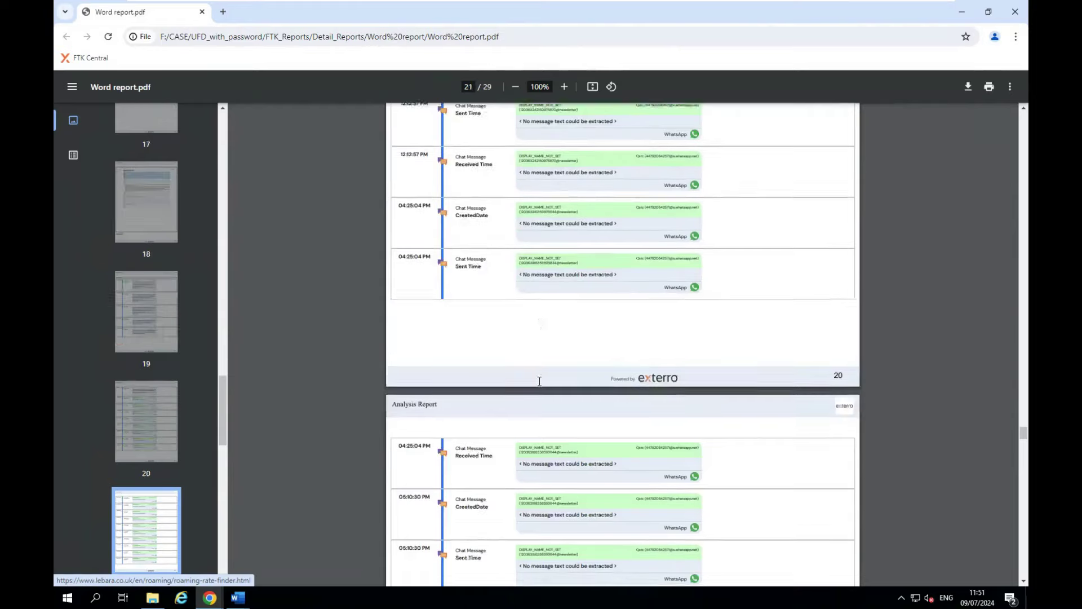
pyautogui.scroll(-18, 540, 381)
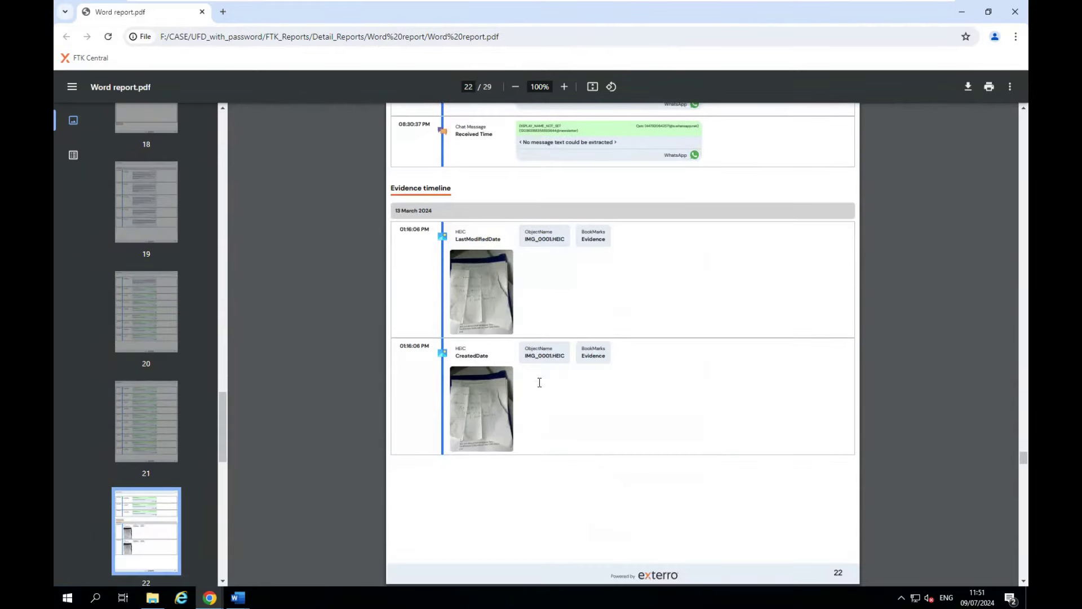
# Step: Switch to the recovered Word report.docx in Word and maximise its window to view the case information and evidence list
pyautogui.moveTo(239, 597)
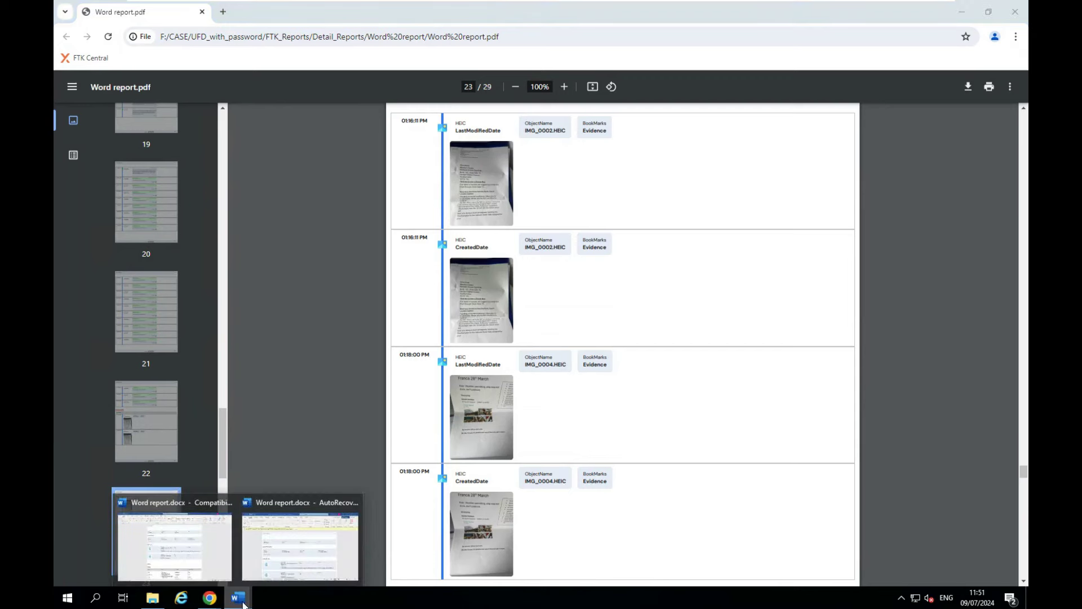
pyautogui.click(272, 558)
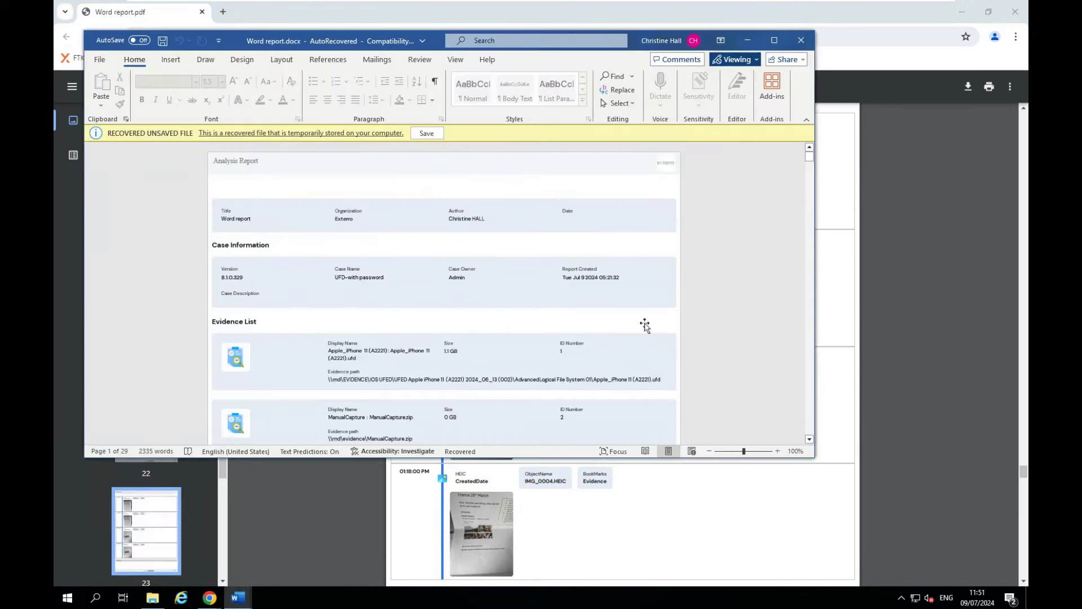
pyautogui.click(775, 43)
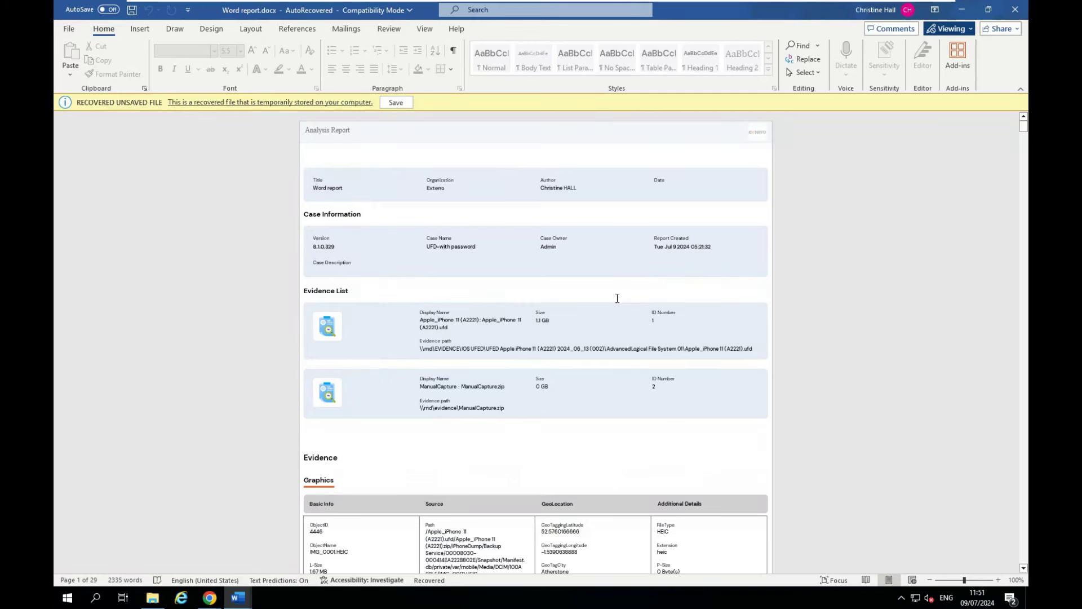
# Step: Switch to FTK Central and check the embedded files configuration of the detail report
pyautogui.moveTo(201, 601)
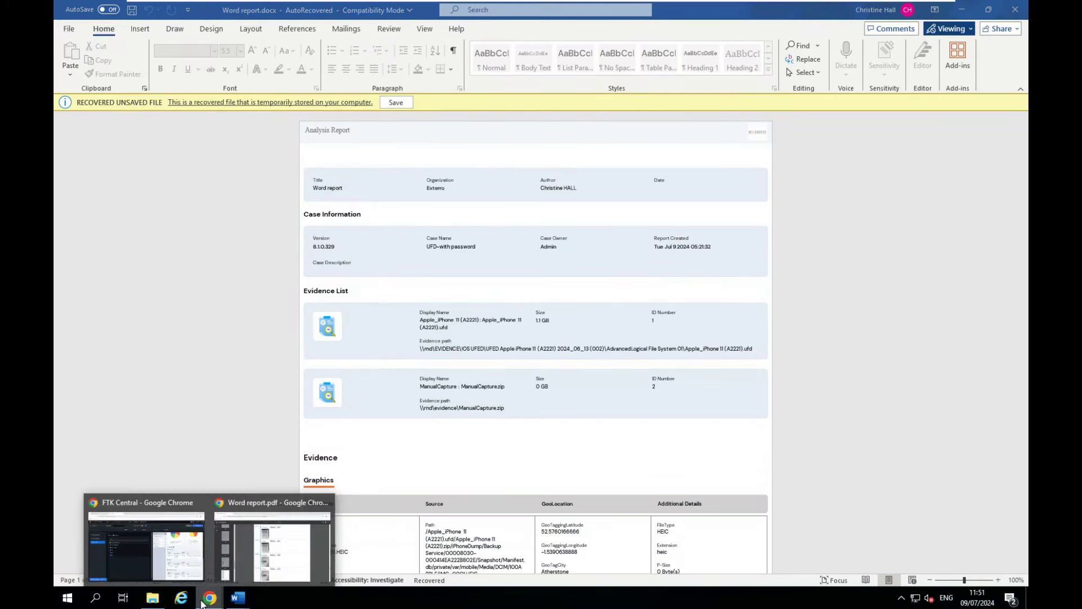
pyautogui.click(147, 541)
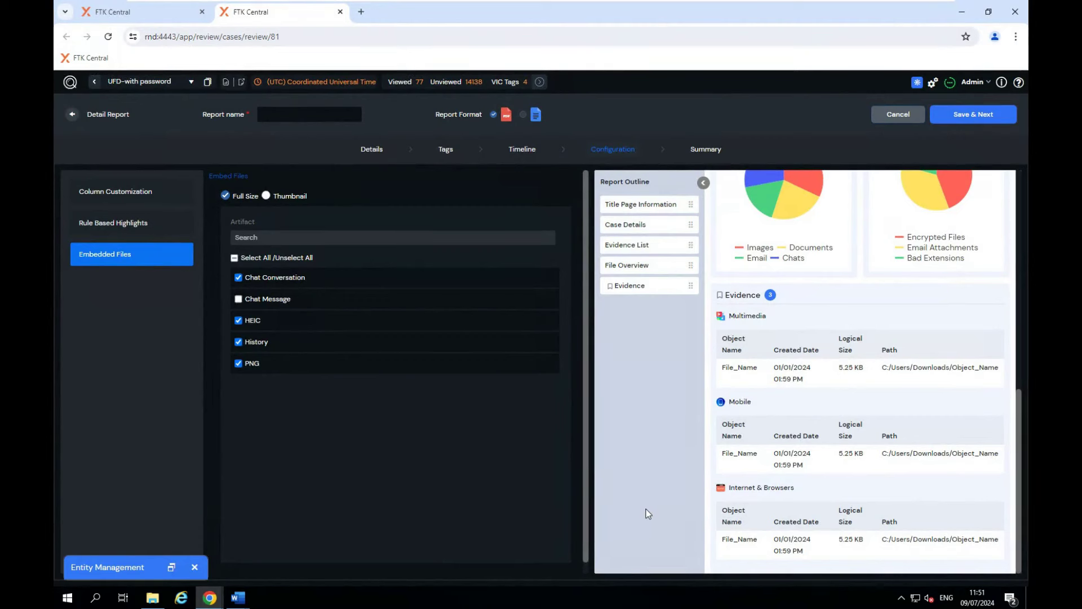
pyautogui.click(239, 598)
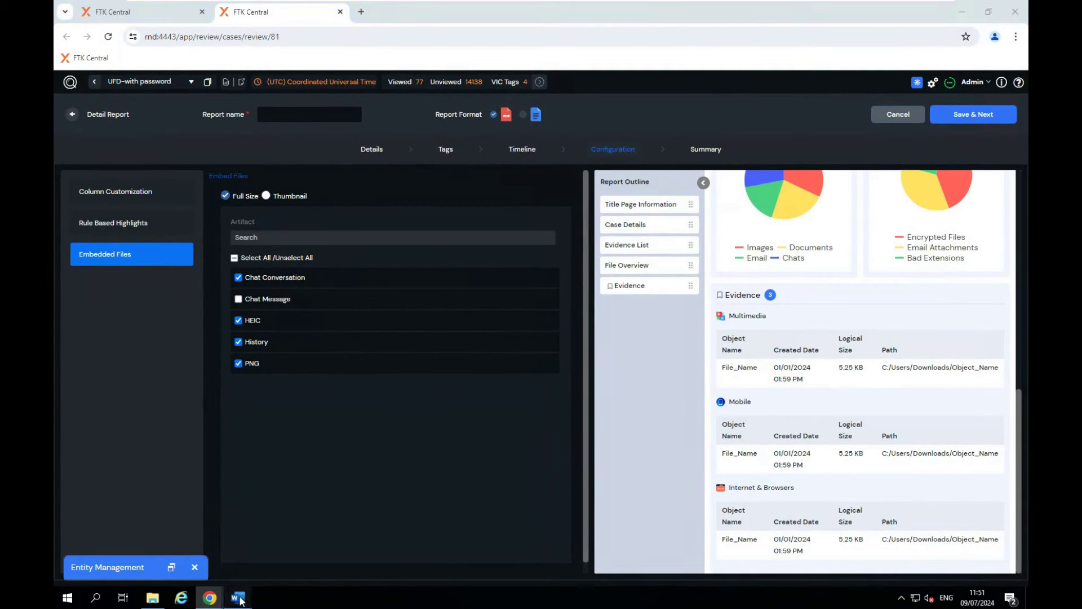
# Step: Return to the recovered Word report.docx and examine its evidence list, graphics entries and embedded full-size picture
pyautogui.click(285, 559)
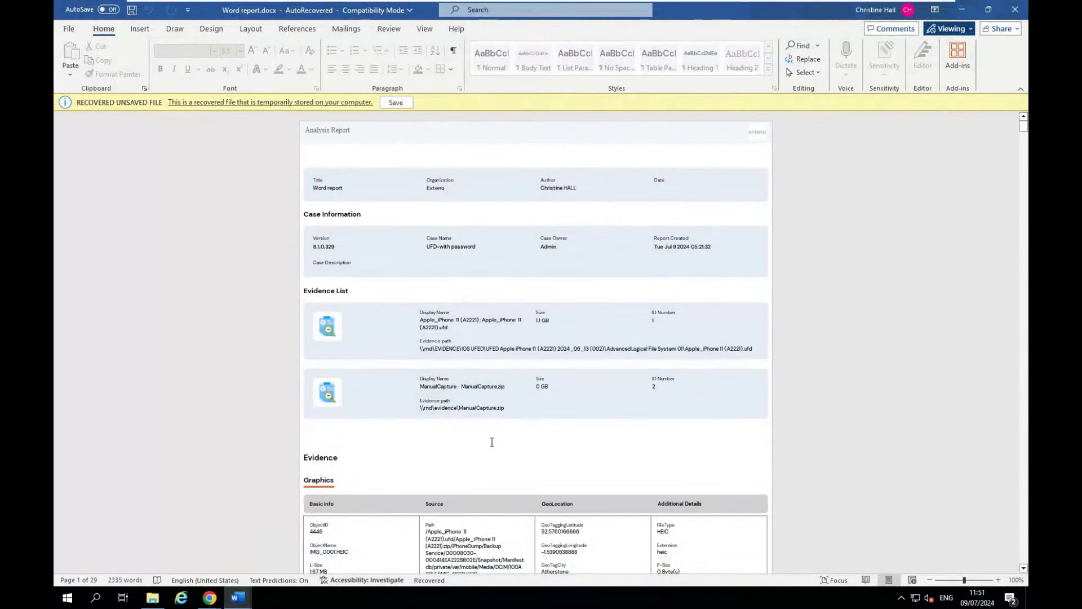
pyautogui.scroll(-2, 471, 461)
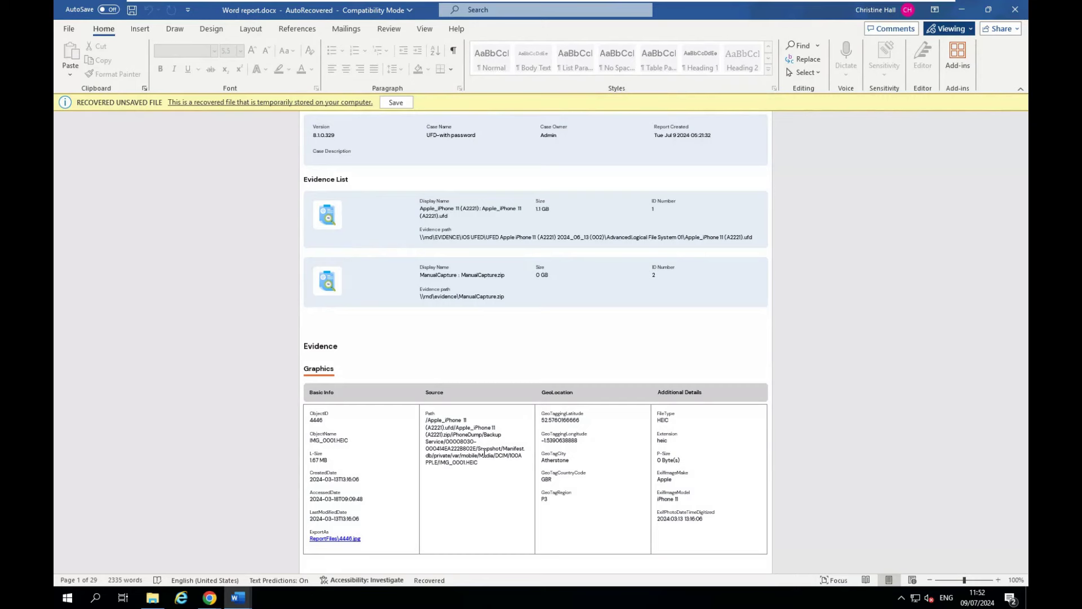
pyautogui.scroll(-10, 484, 452)
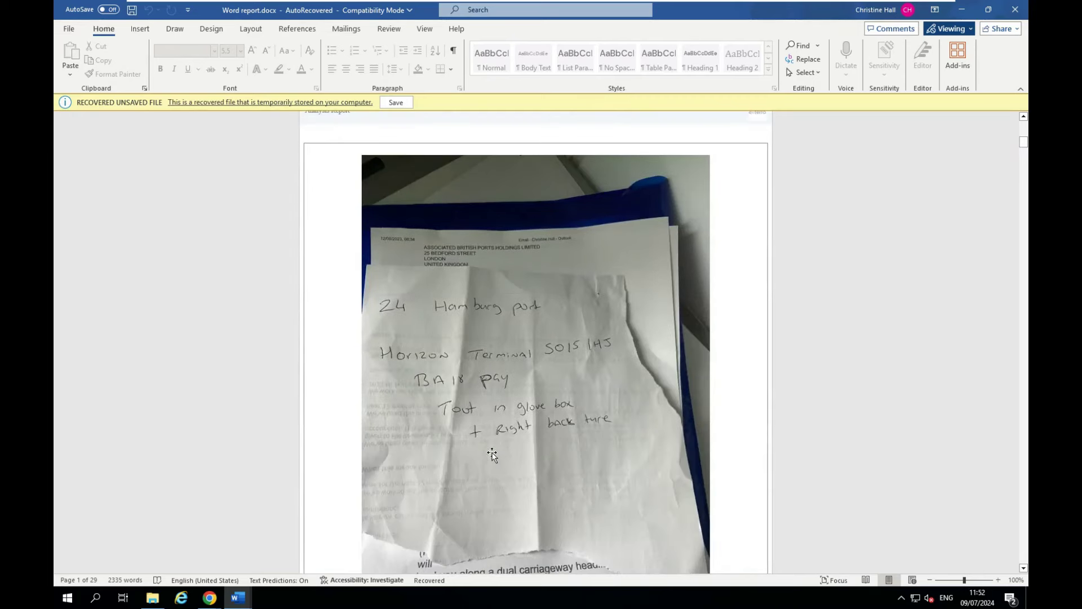
pyautogui.scroll(-6, 474, 440)
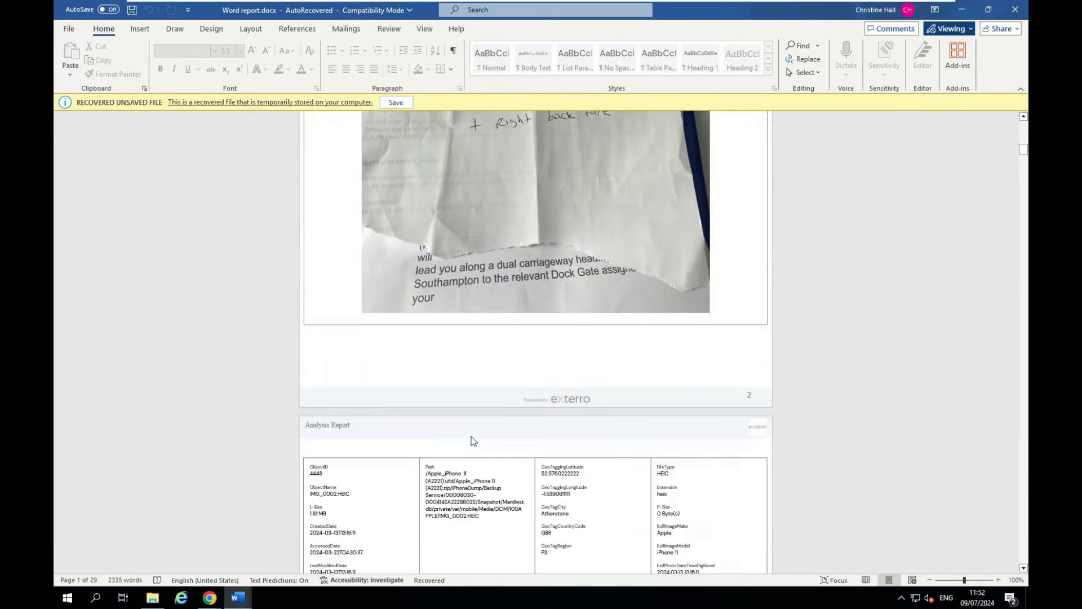
pyautogui.scroll(6, 474, 441)
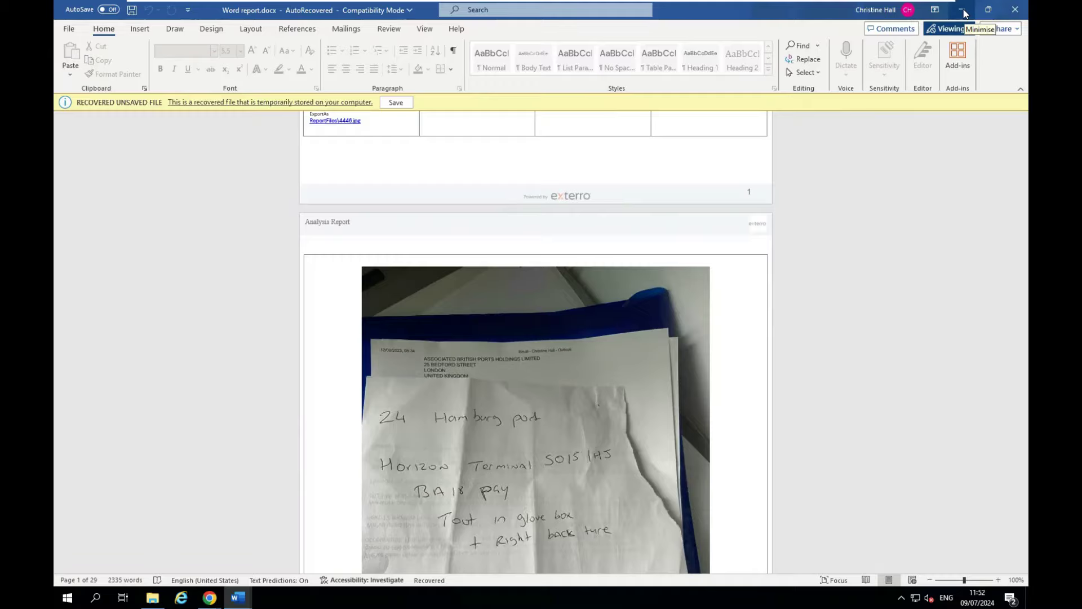
# Step: Minimise the Word report and cancel the detail report configuration in FTK Central
pyautogui.click(961, 11)
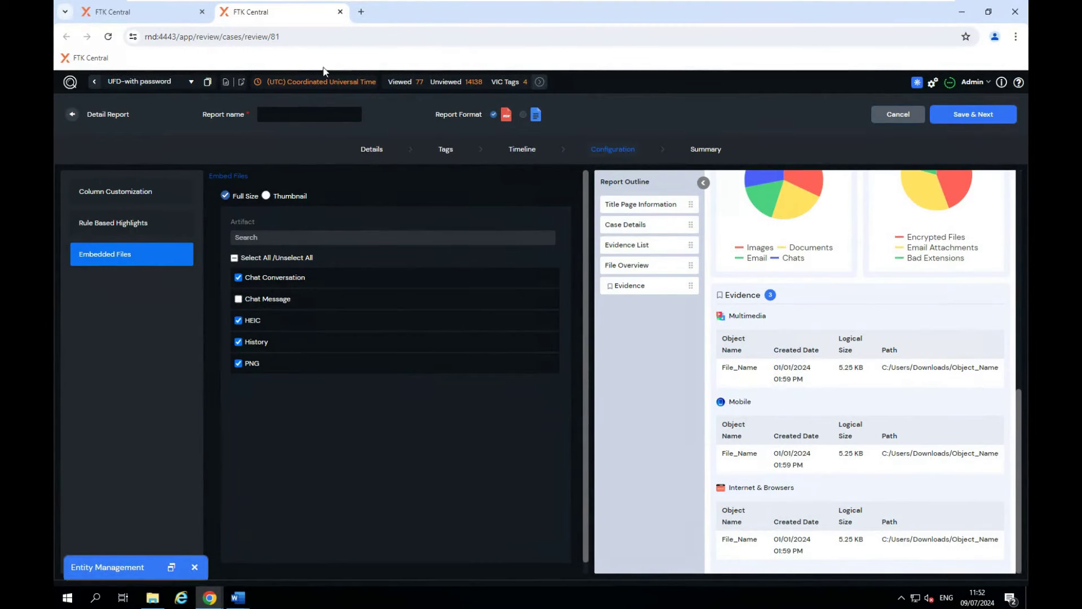
pyautogui.click(913, 115)
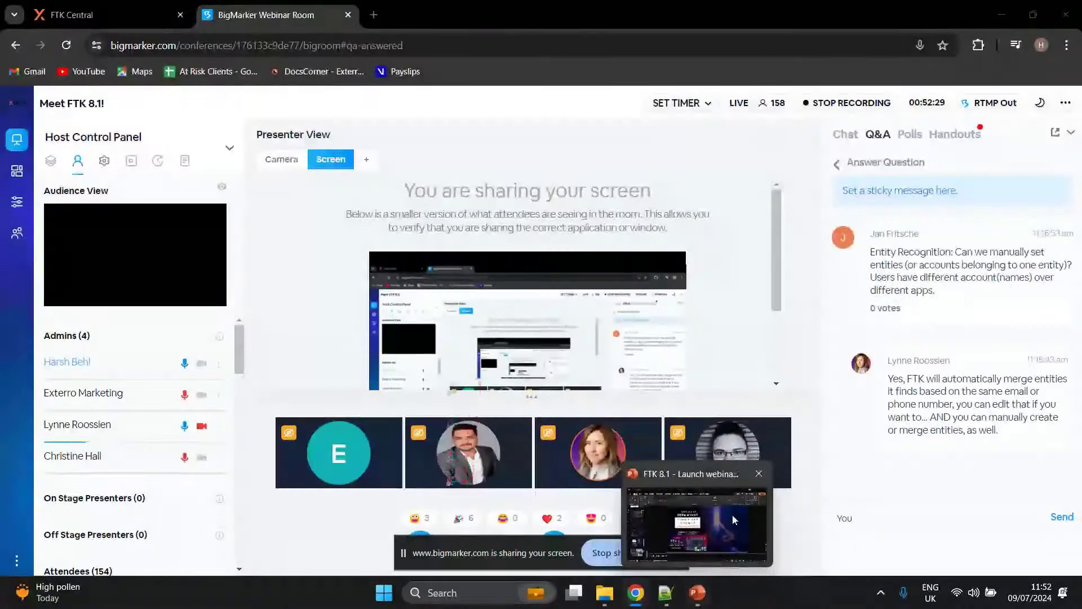
# Step: Switch to the FTK 8.1 launch webinar presentation in PowerPoint and start the slide show from thank-you slide 37 as a duplicated display
pyautogui.click(744, 474)
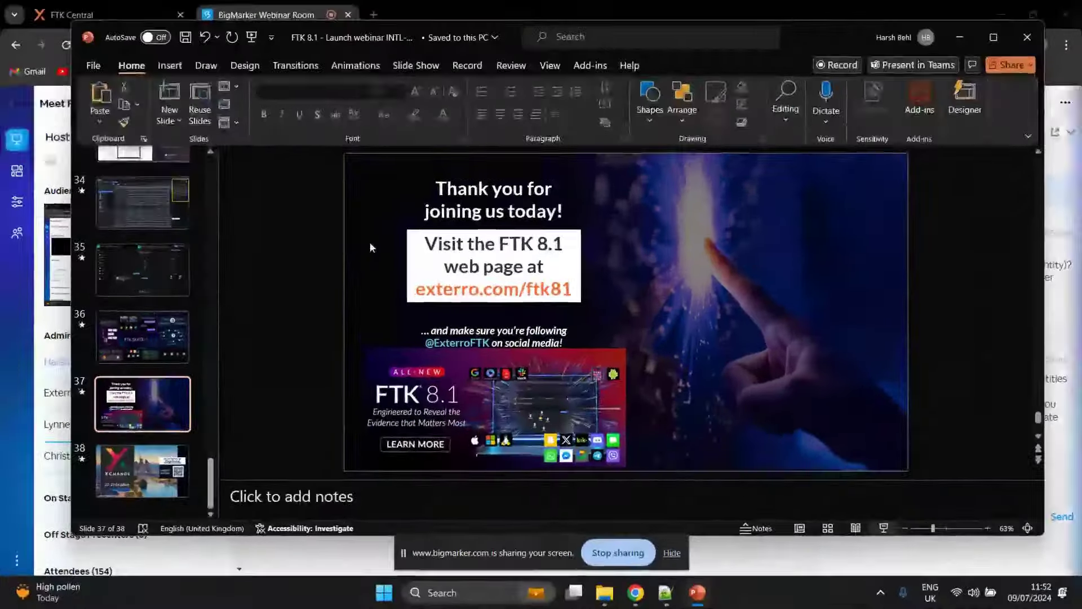
pyautogui.hotkey('shift', 'F5')
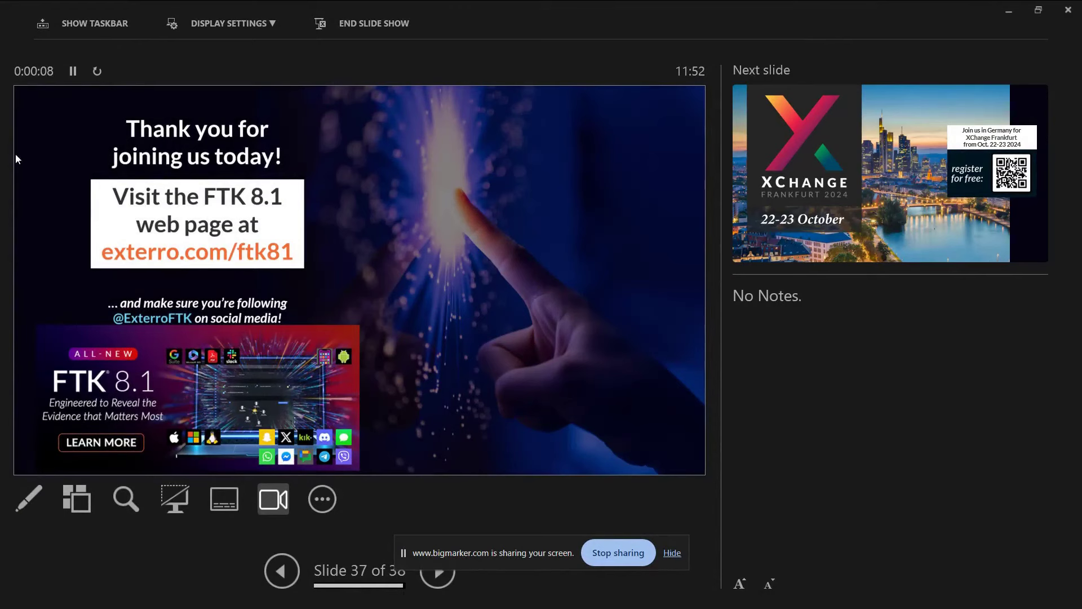
pyautogui.click(207, 26)
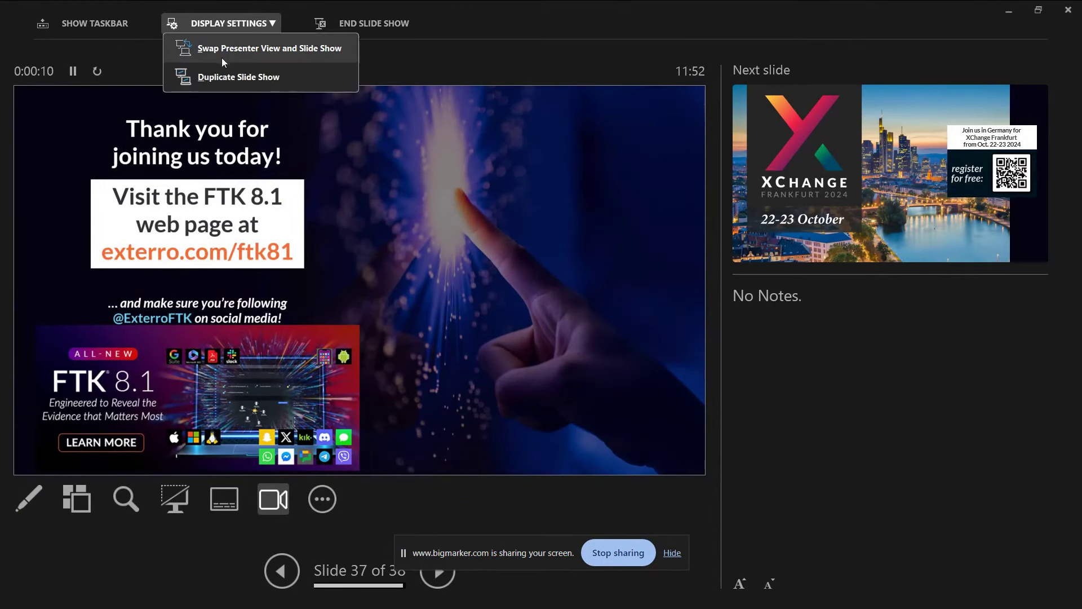
pyautogui.click(228, 76)
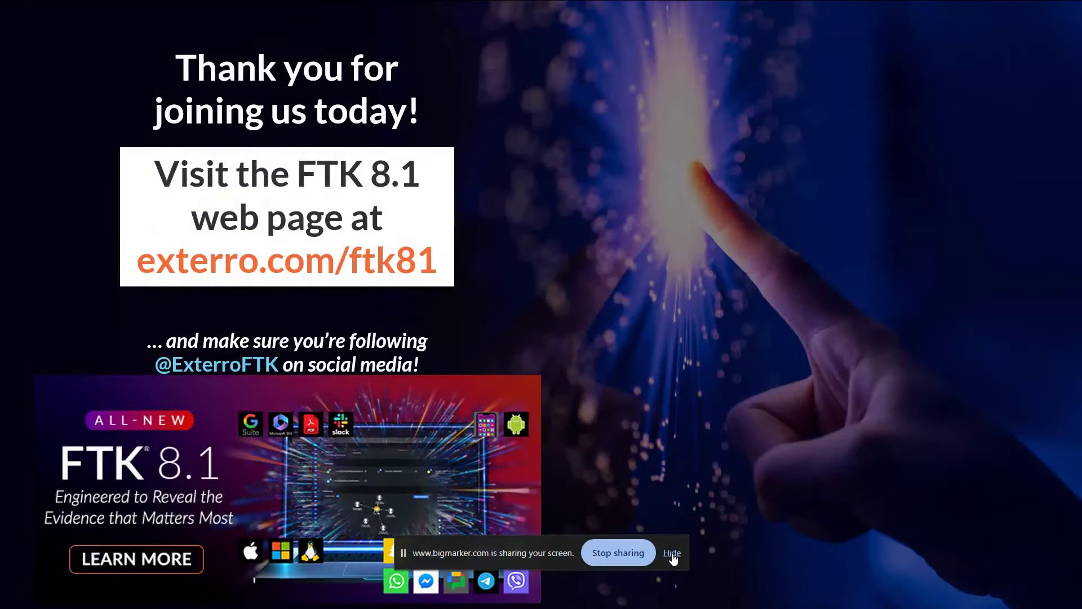
# Step: Hide the screen-sharing notification and bring the PowerPoint slide show with the thank-you slide back to the front
pyautogui.click(672, 552)
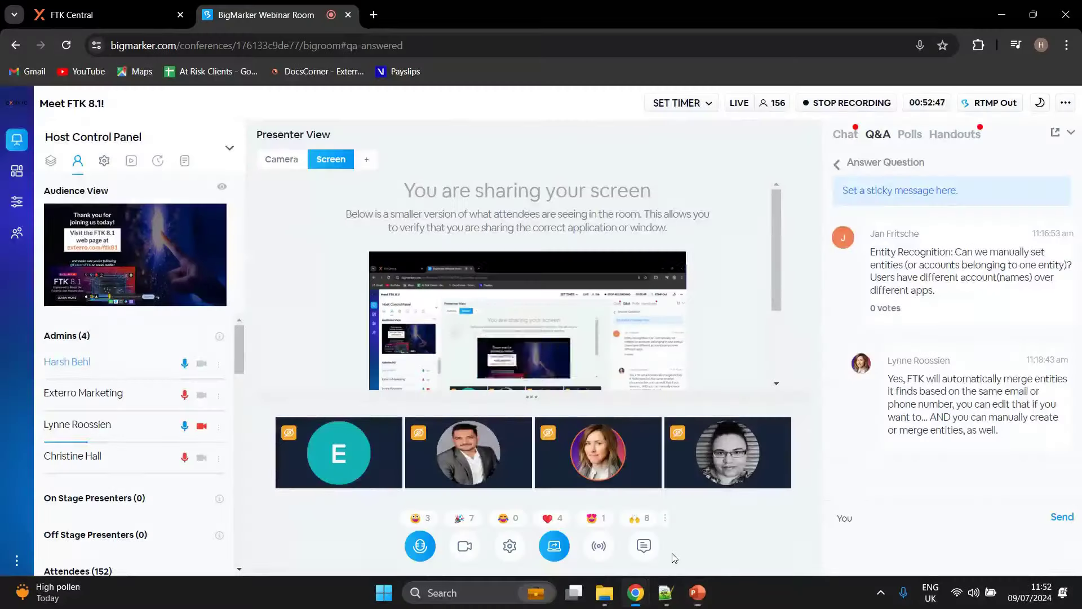
pyautogui.moveTo(697, 592)
pyautogui.click(770, 521)
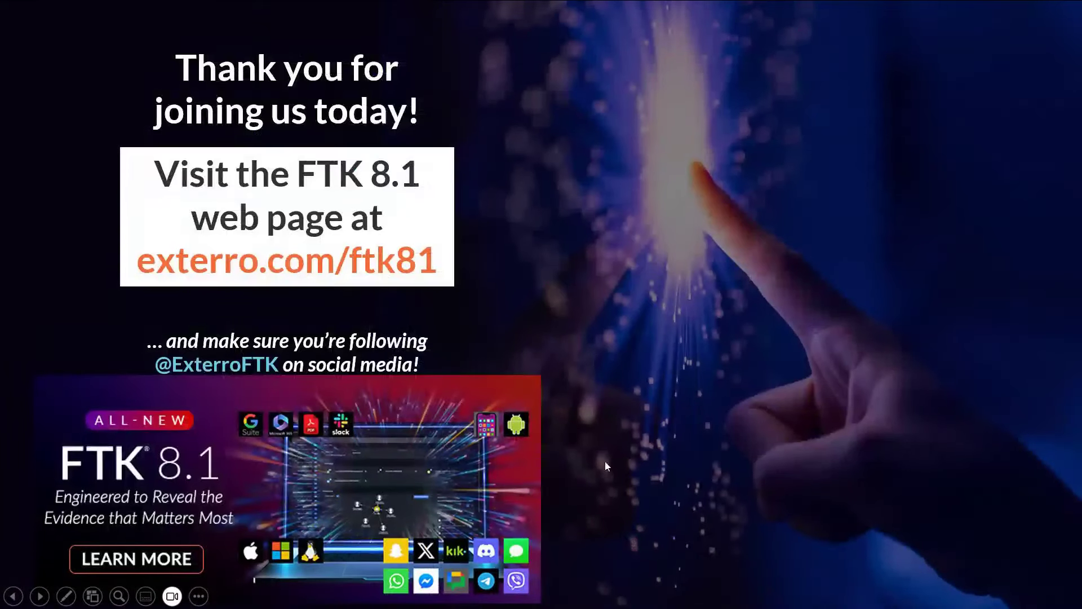